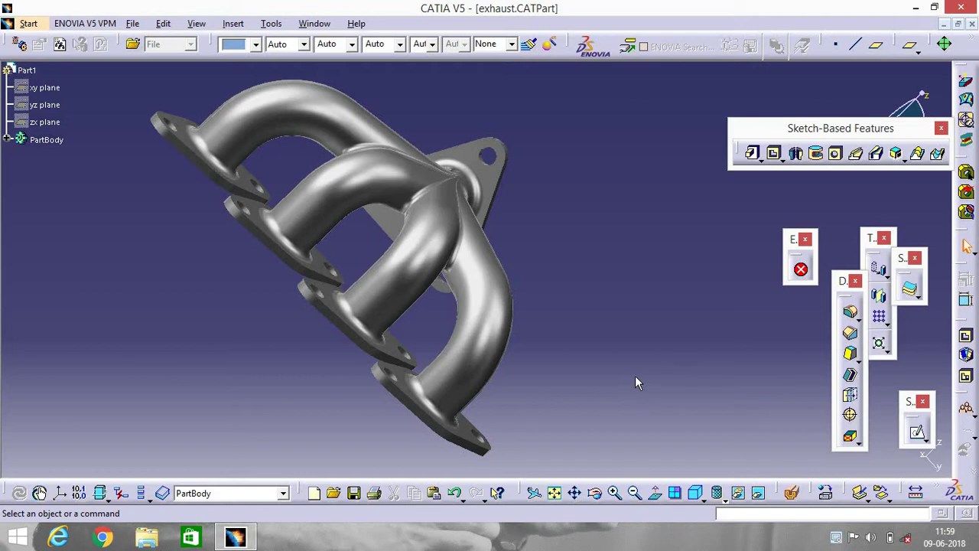
Step: Create a new document of type Part
left_click(30, 25)
mouse_move(134, 23)
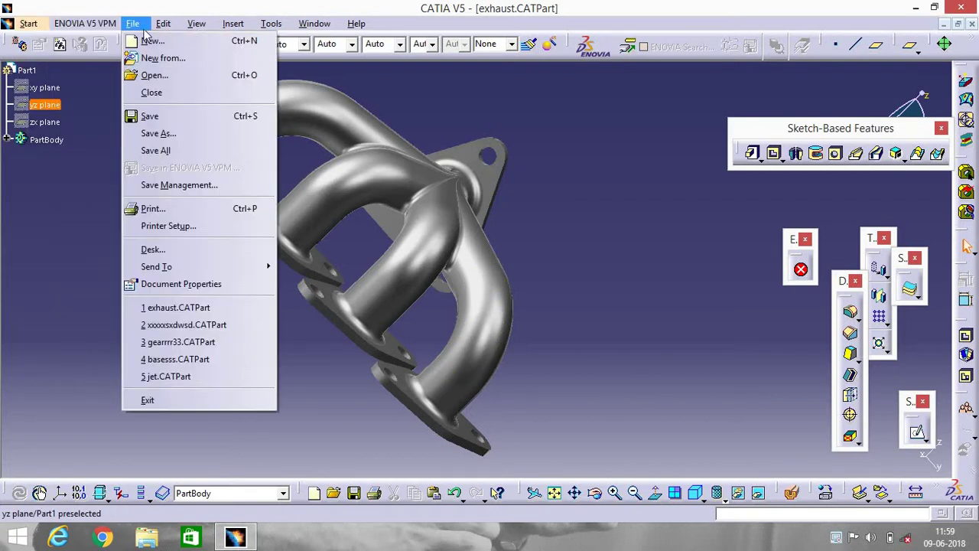
left_click(152, 41)
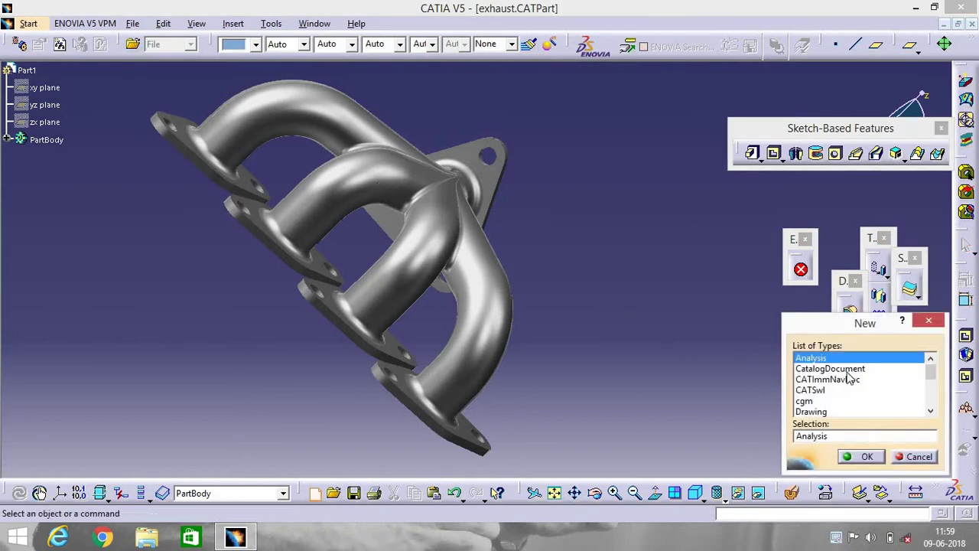
left_click_drag(932, 372, 929, 392)
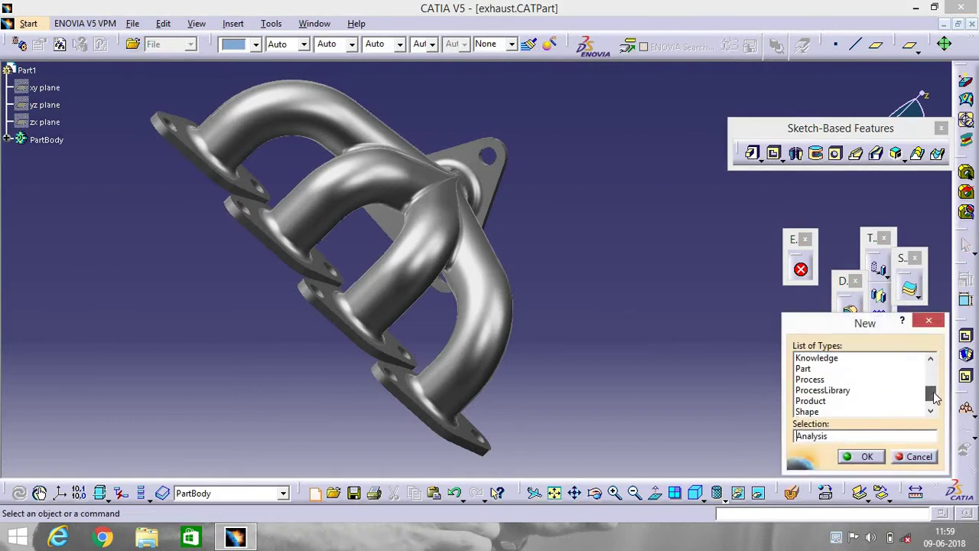
left_click(803, 369)
left_click(857, 455)
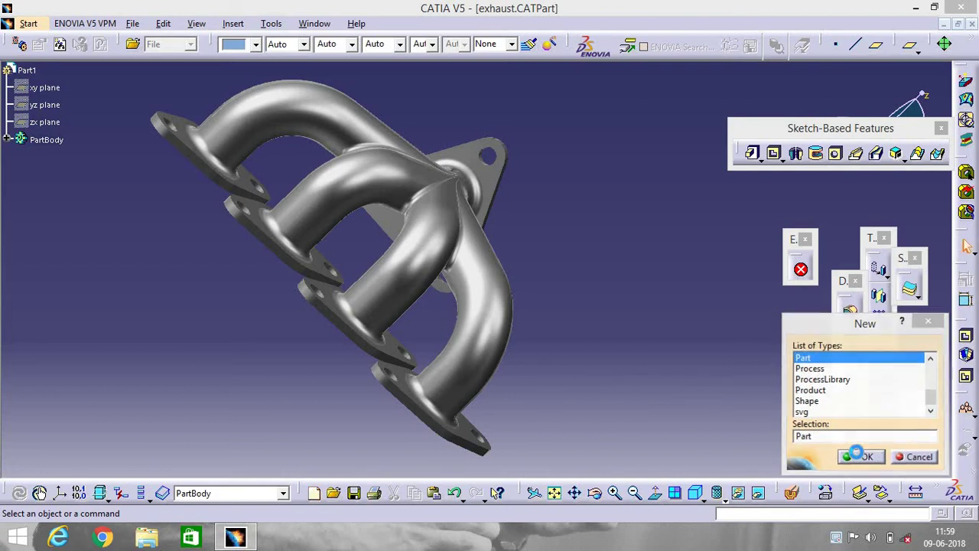
left_click(862, 457)
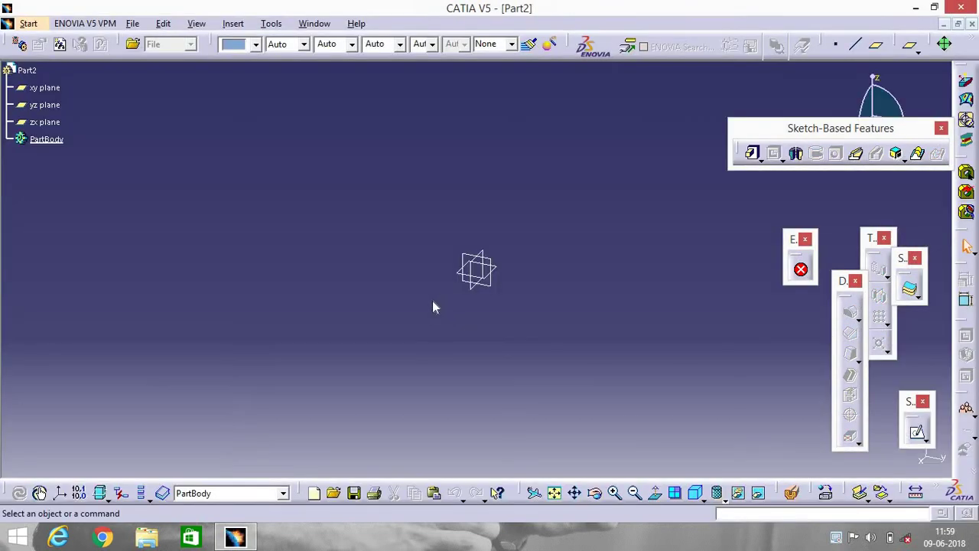
Step: Switch to the Generative Shape Design workbench
left_click(28, 23)
mouse_move(96, 79)
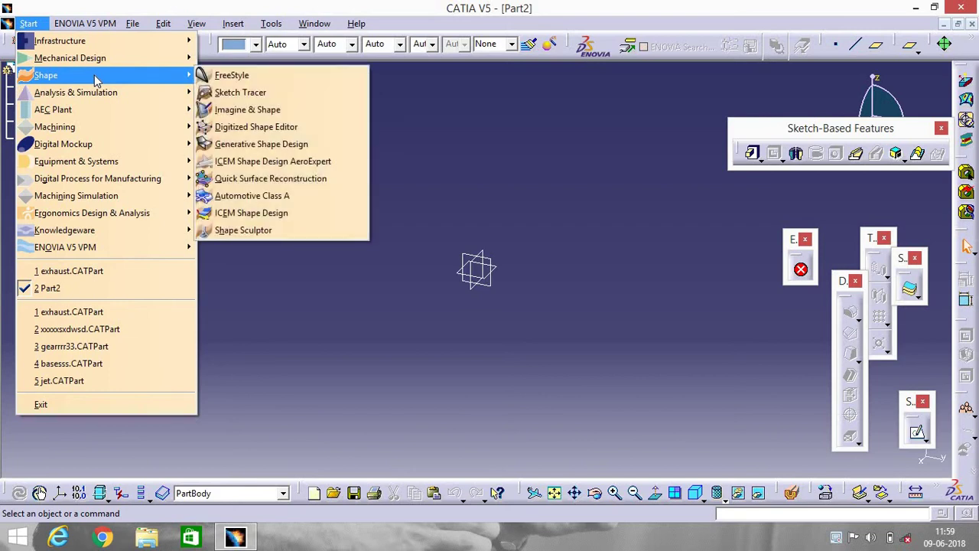
left_click(271, 144)
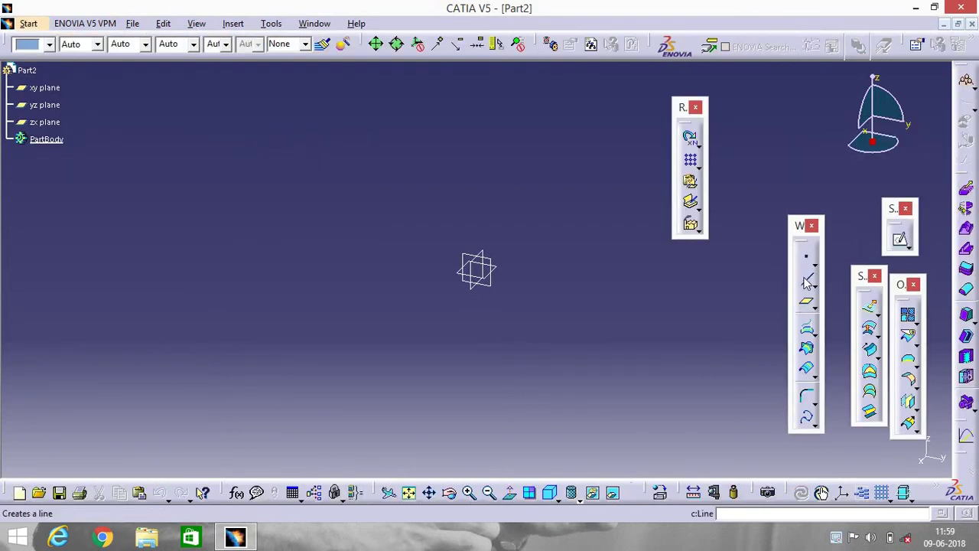
Step: Start a Point-Point line and create its first point at X -171 mm, Y 0 mm, Z 120 mm
left_click(808, 283)
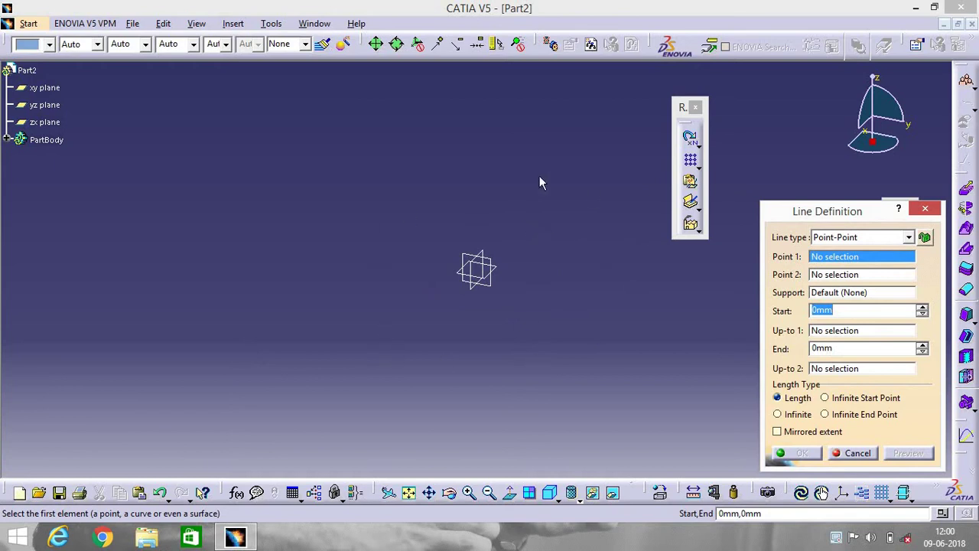
right_click(832, 260)
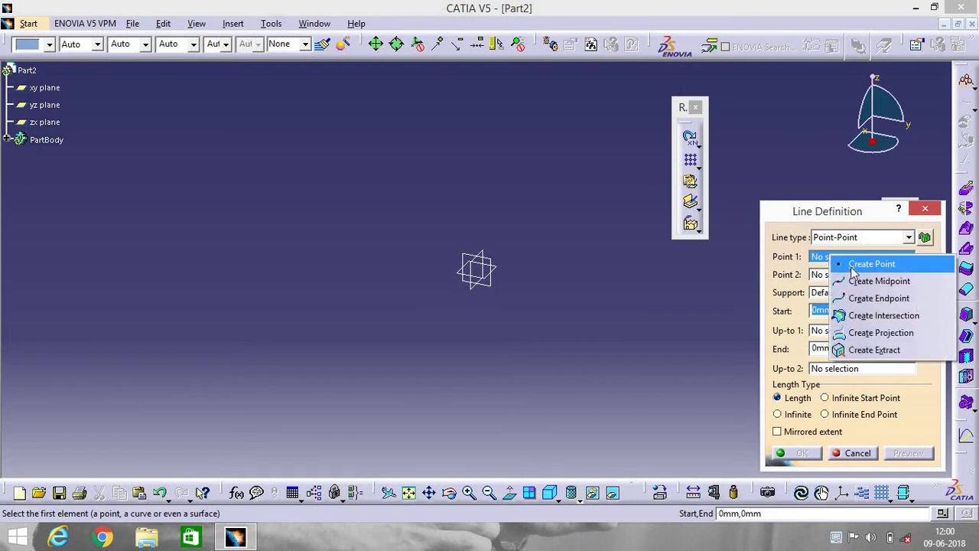
left_click(854, 265)
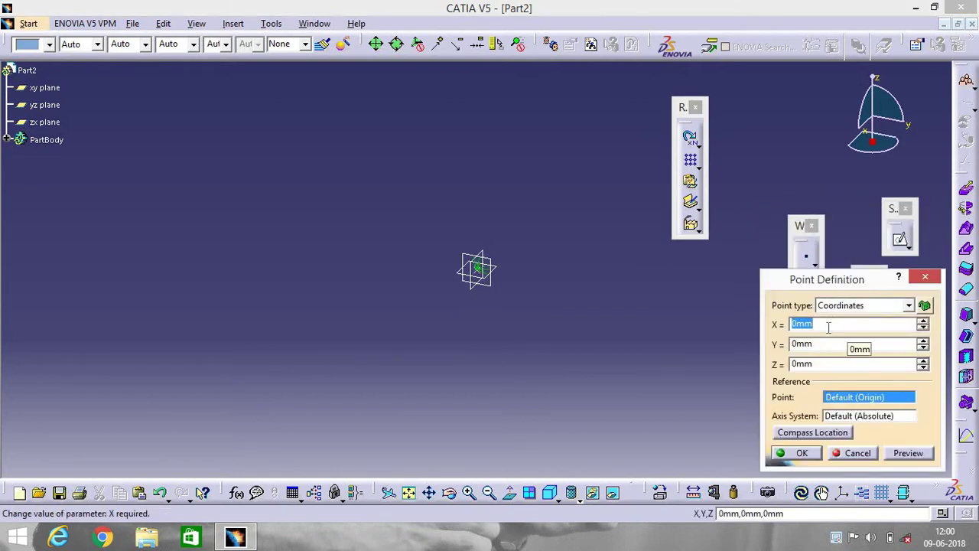
type("-")
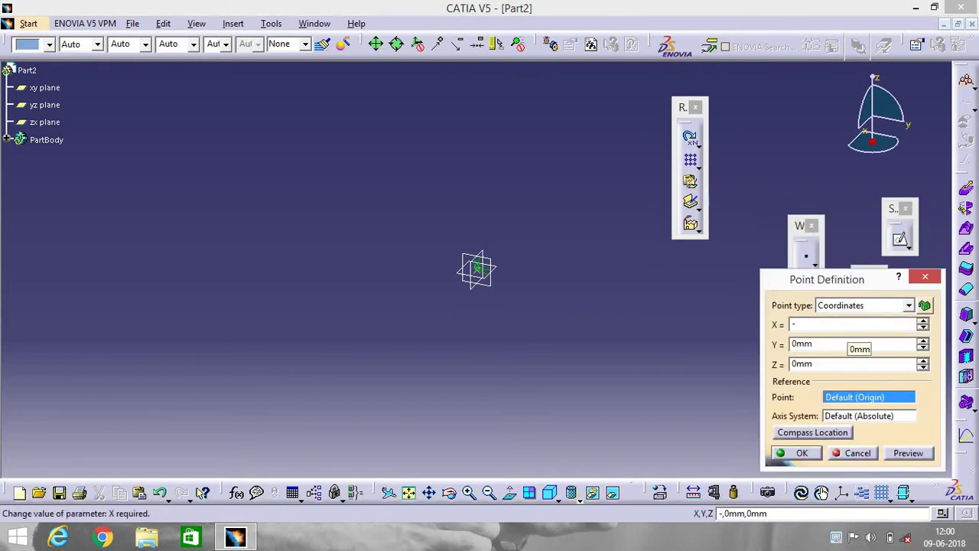
type("171")
left_click(805, 364)
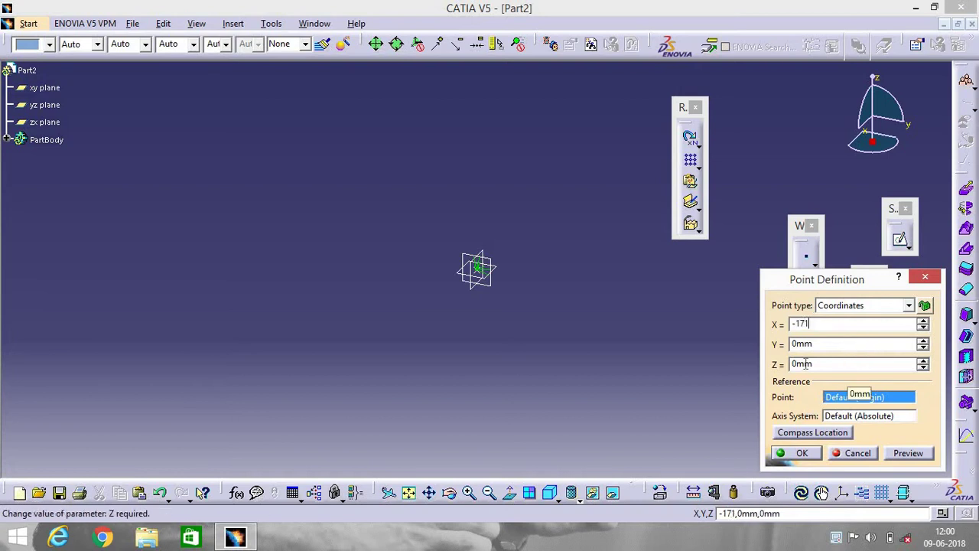
left_click(821, 364)
key("BackSpace")
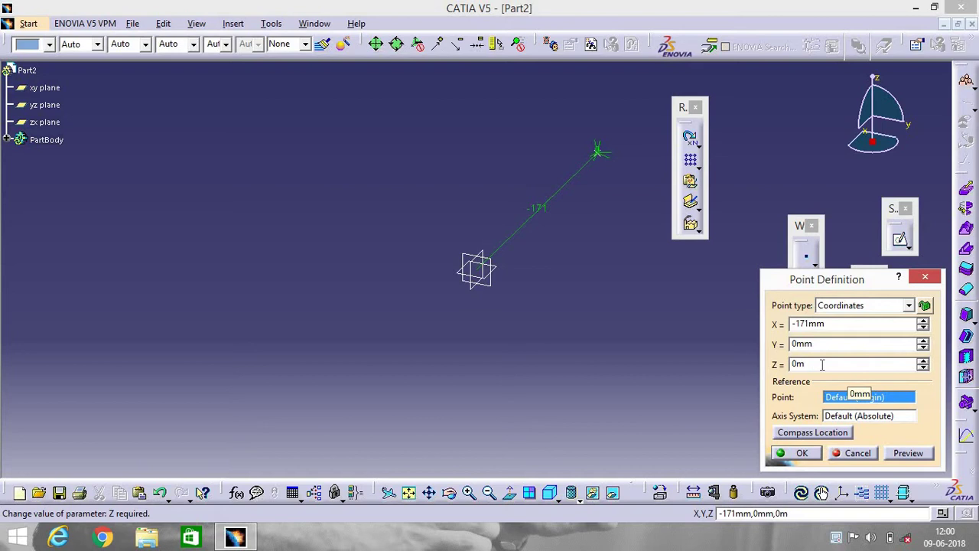
key("BackSpace")
key("BackSpace")
type("12")
key("Return")
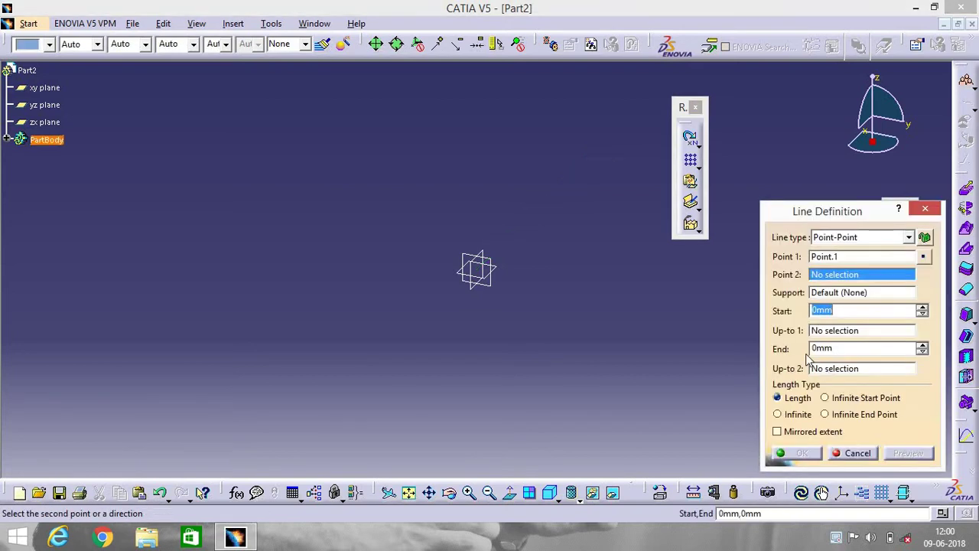
Step: Create the line's second point at X -121 mm, Y 0 mm, Z 120 mm and complete the line
right_click(843, 277)
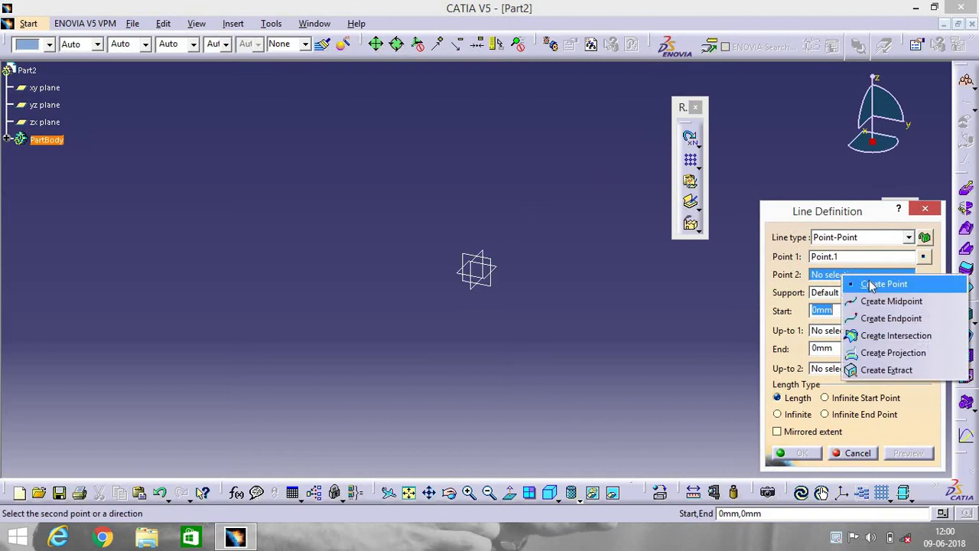
left_click(871, 285)
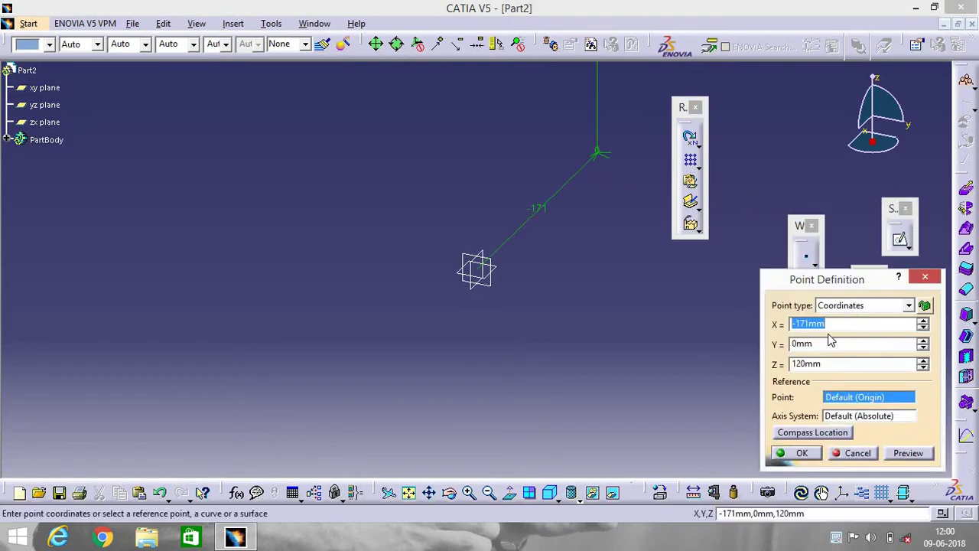
left_click(832, 323)
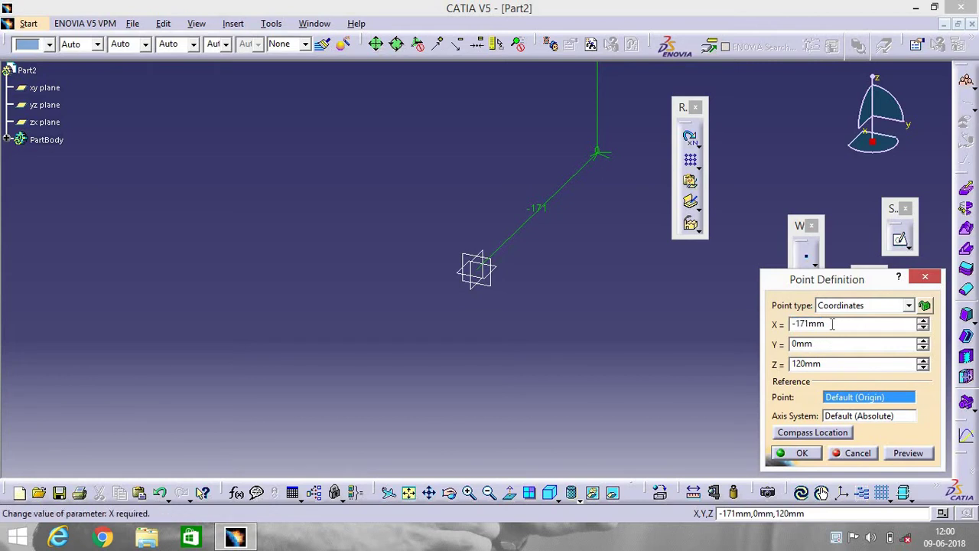
key("BackSpace")
key("BackSpace")
key("BackSpace")
key("BackSpace")
type("21")
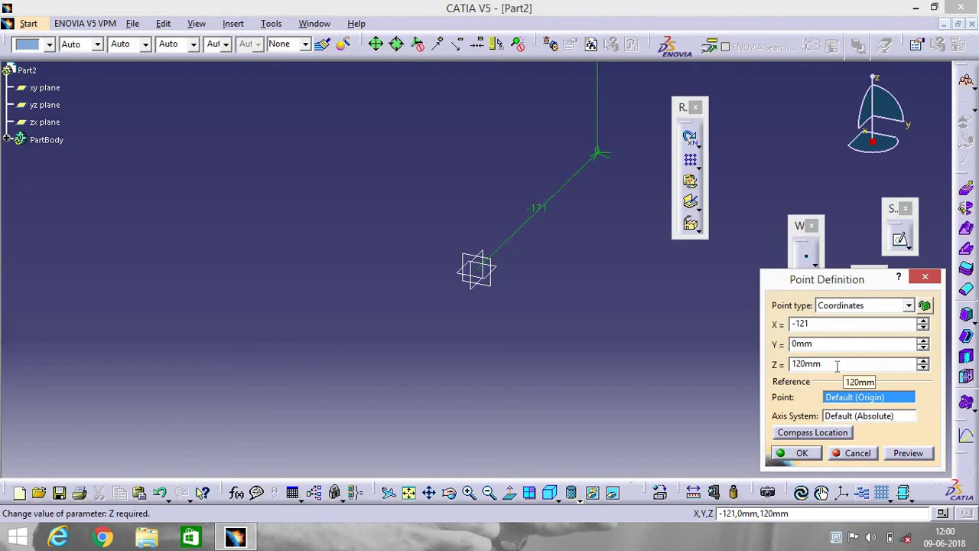
left_click(802, 453)
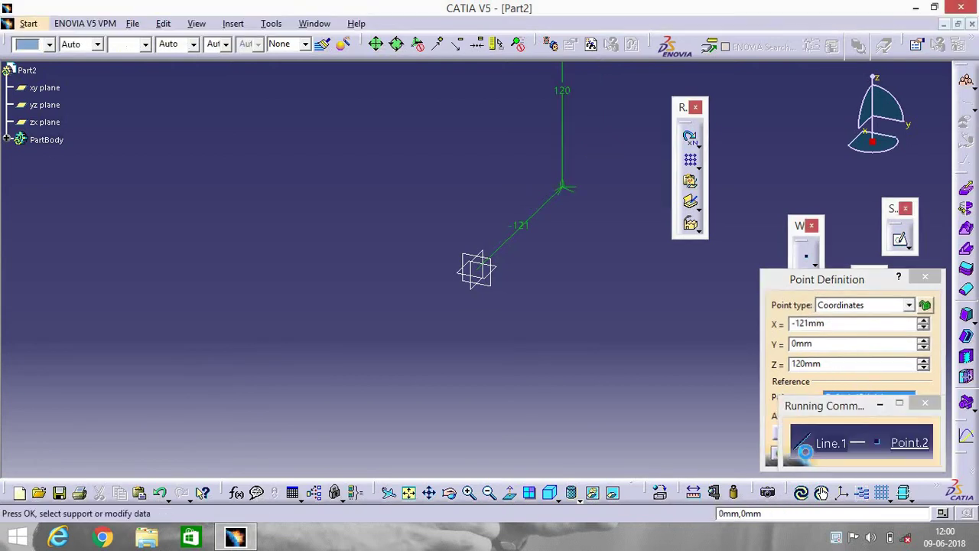
left_click(804, 454)
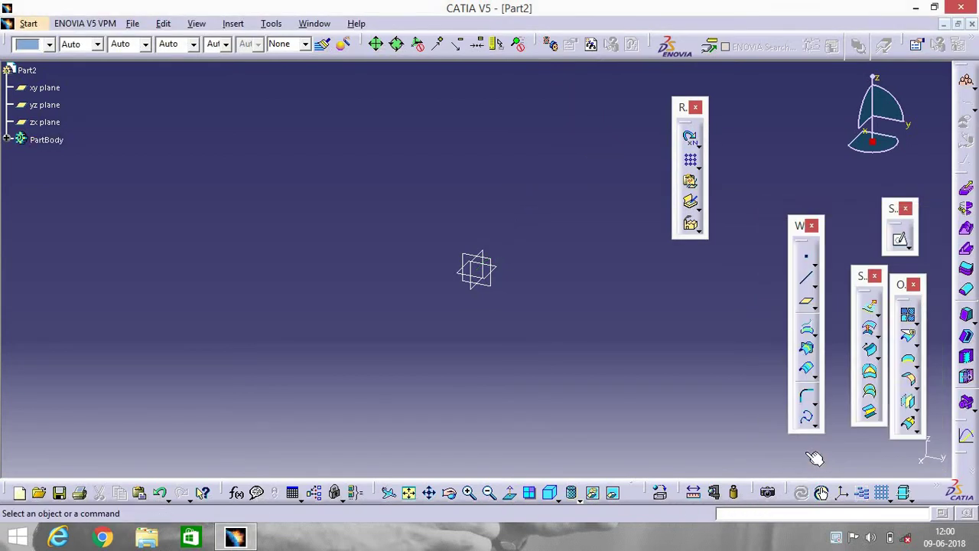
Step: Start a second Point-Point line and create its first point at X 0 mm, Y -180 mm, Z 112 mm
left_click(410, 494)
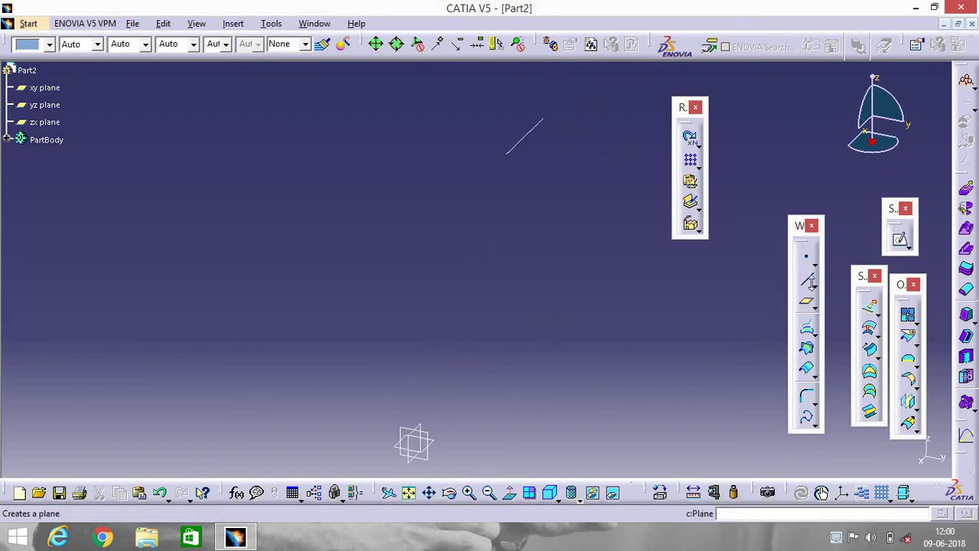
left_click(809, 285)
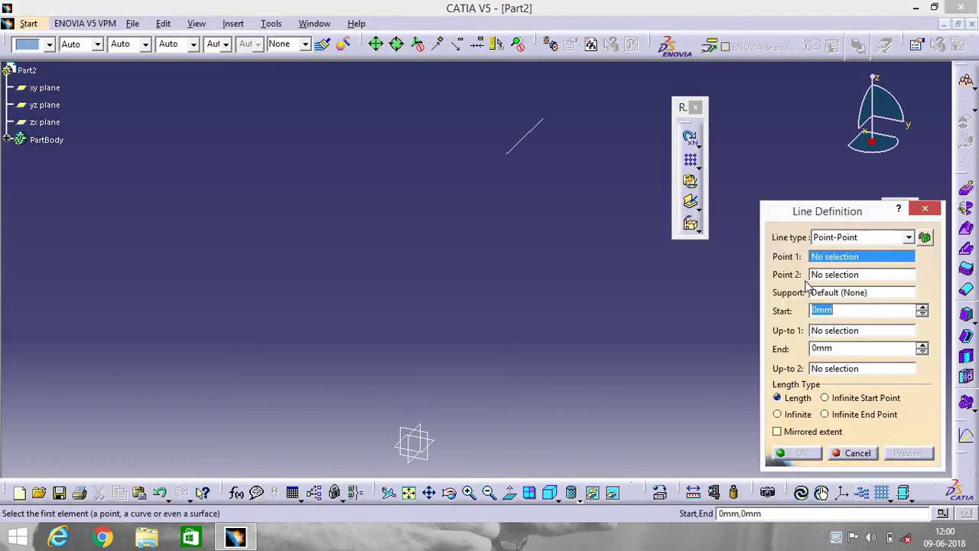
right_click(853, 257)
left_click(866, 264)
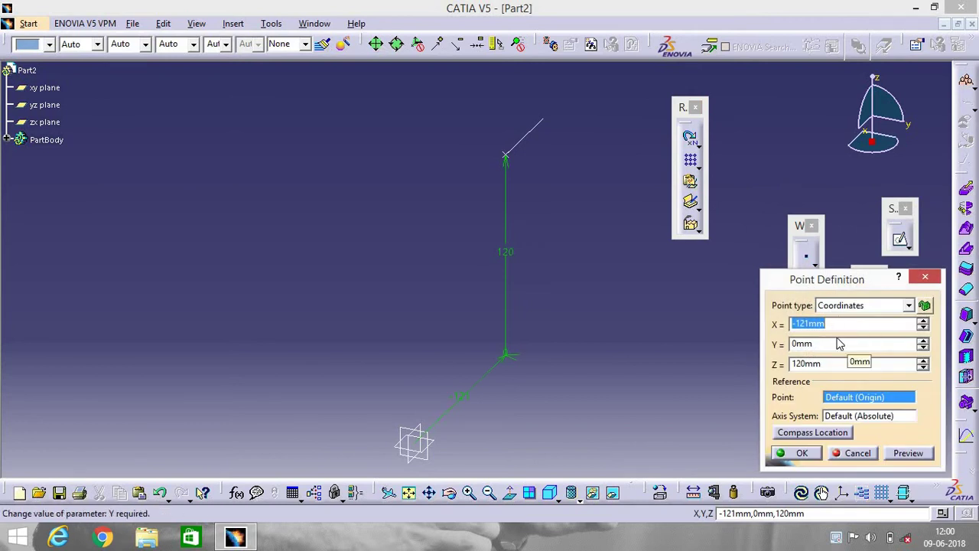
key("BackSpace")
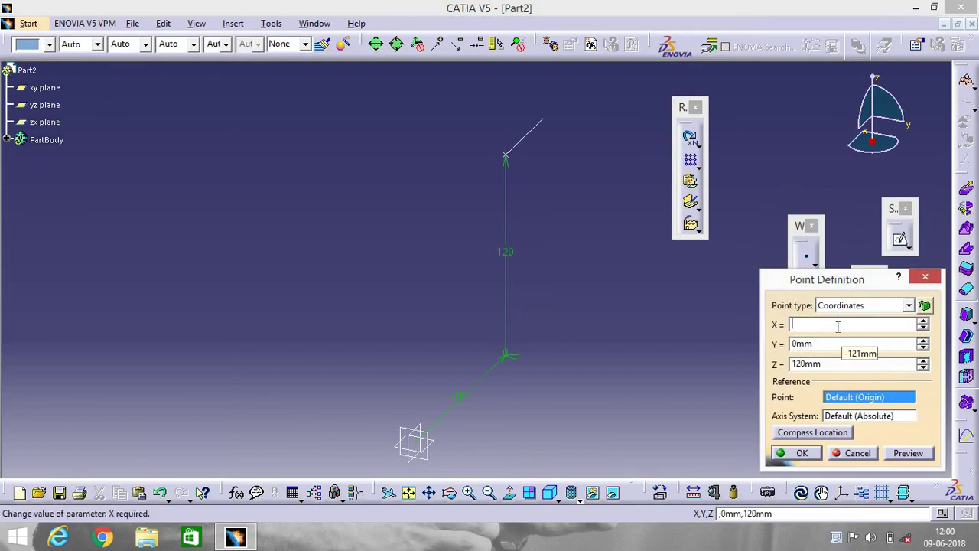
type("0")
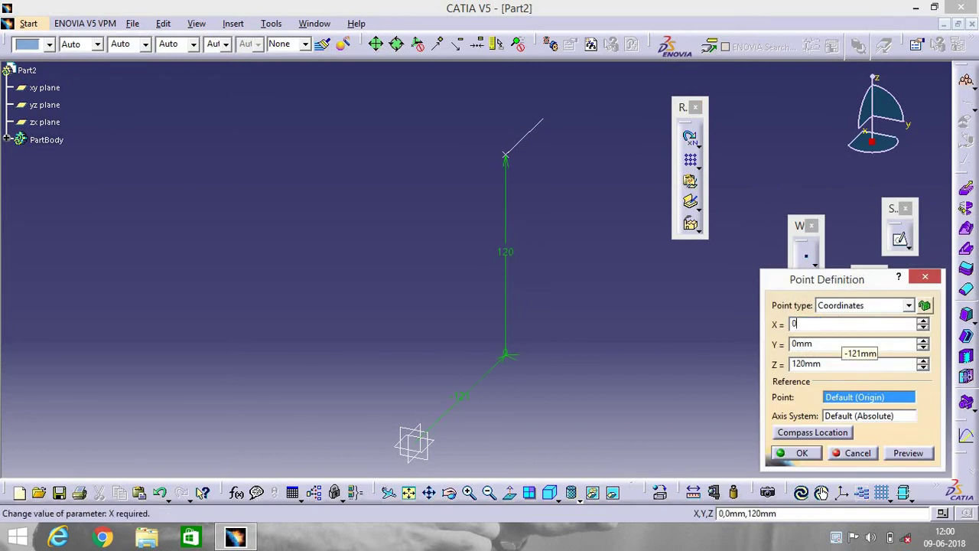
left_click(826, 344)
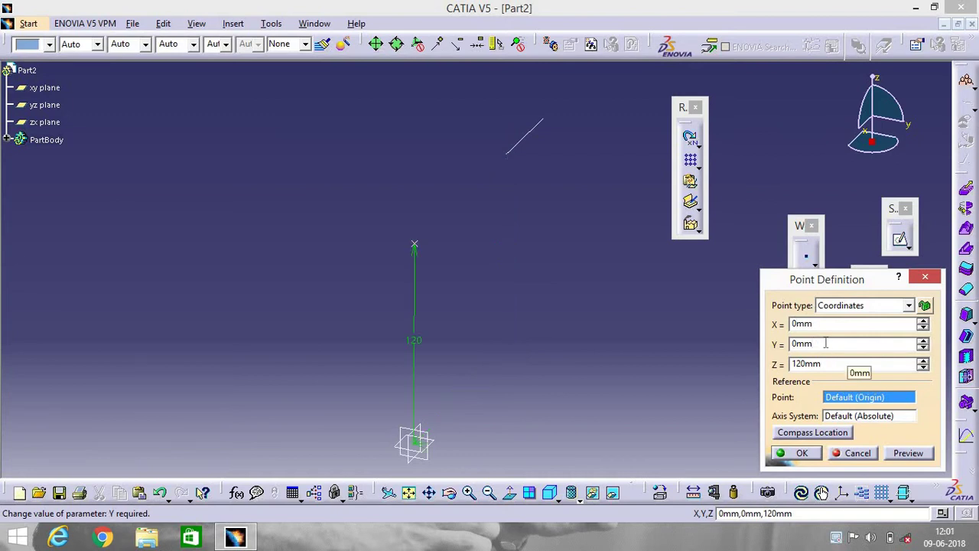
key("BackSpace")
key("BackSpace")
key("BackSpace")
type("-180")
left_click(843, 366)
key("BackSpace")
key("BackSpace")
key("BackSpace")
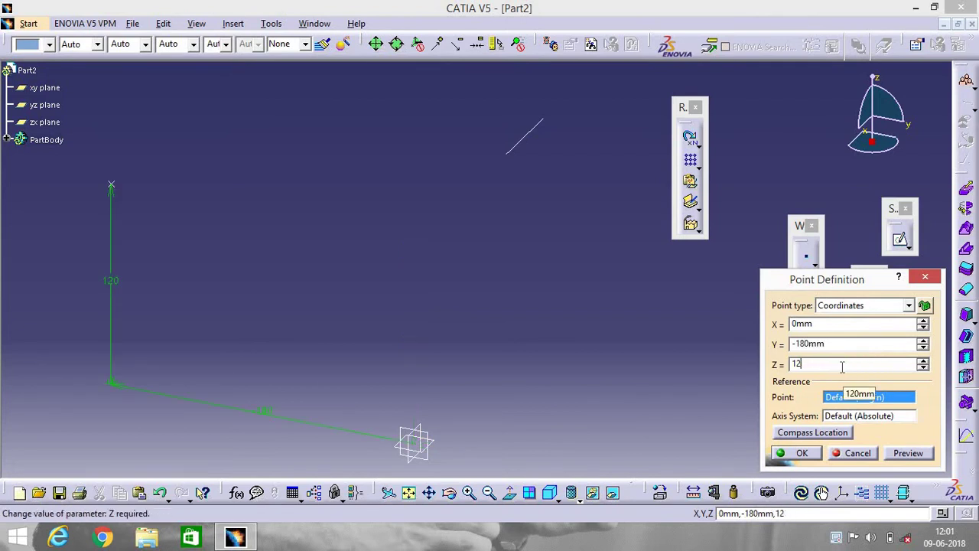
key("BackSpace")
key("Return")
left_click(813, 451)
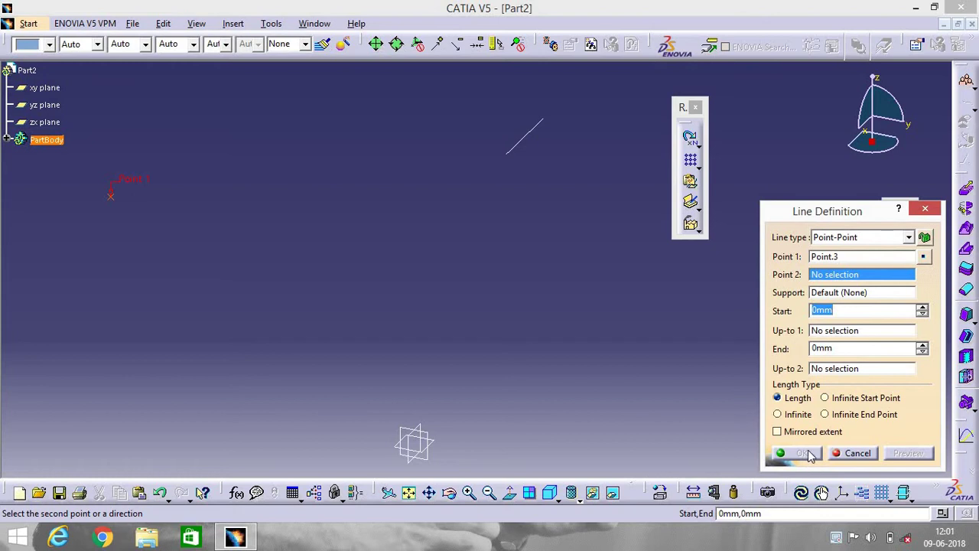
Step: Create the second line's end point at X 0 mm, Y -180 mm, Z 0 mm and complete the vertical line
right_click(854, 277)
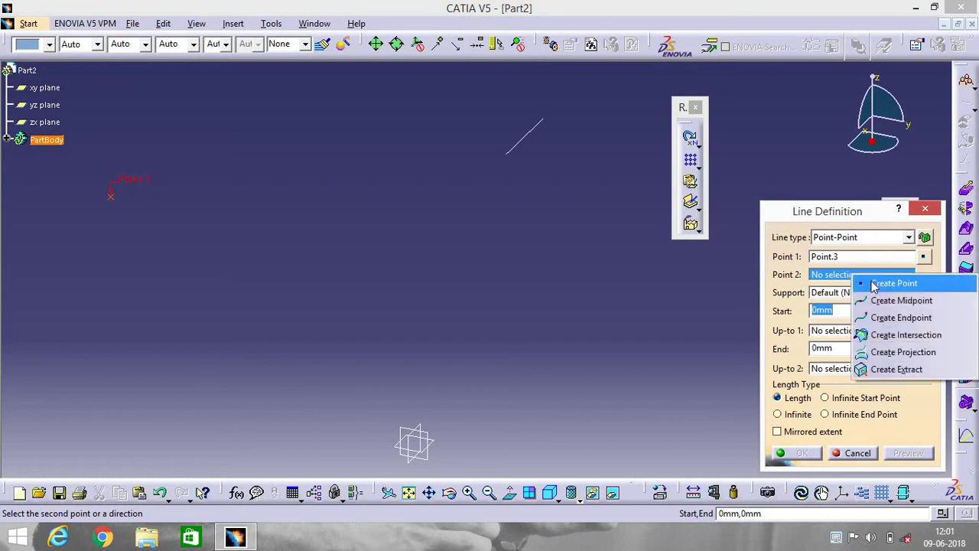
left_click(872, 282)
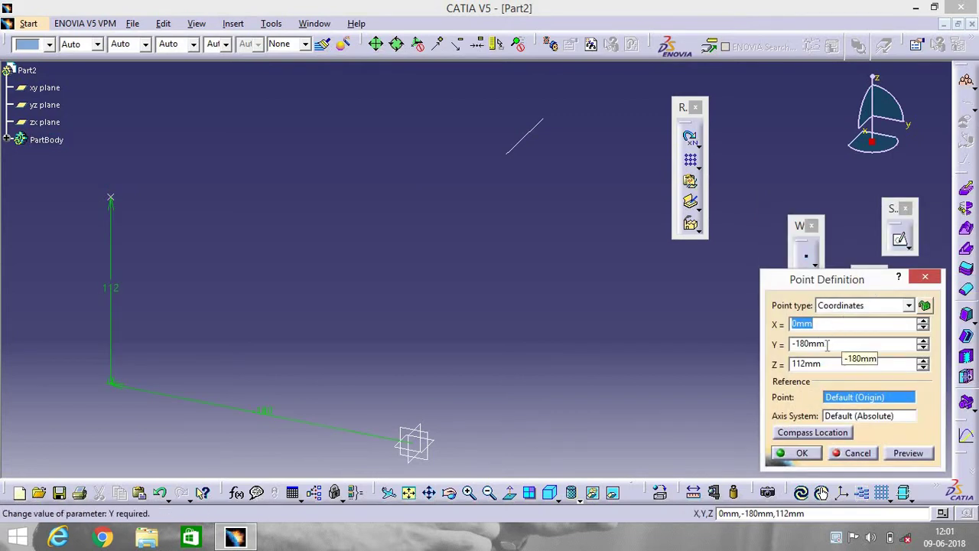
left_click(829, 365)
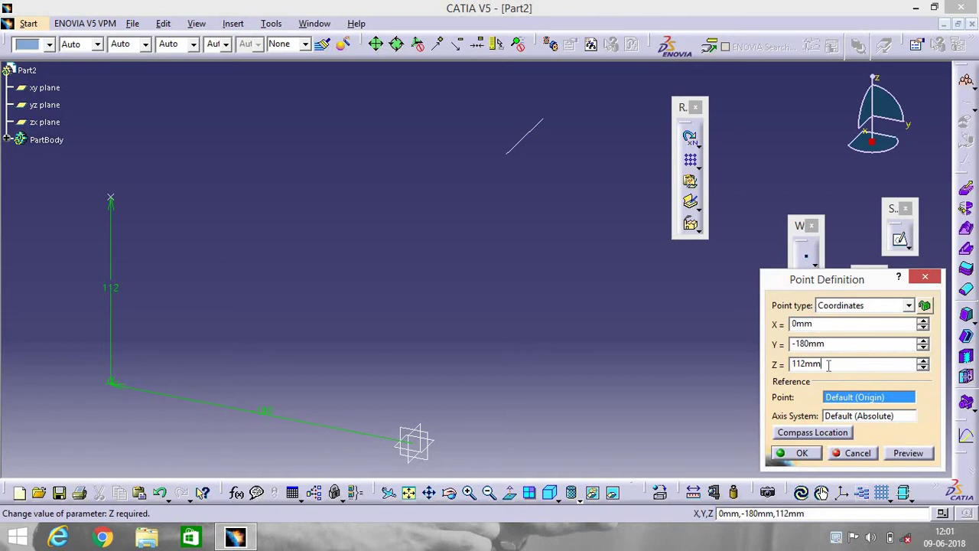
key("BackSpace")
key("BackSpace")
key("BackSpace")
key("BackSpace")
type("0")
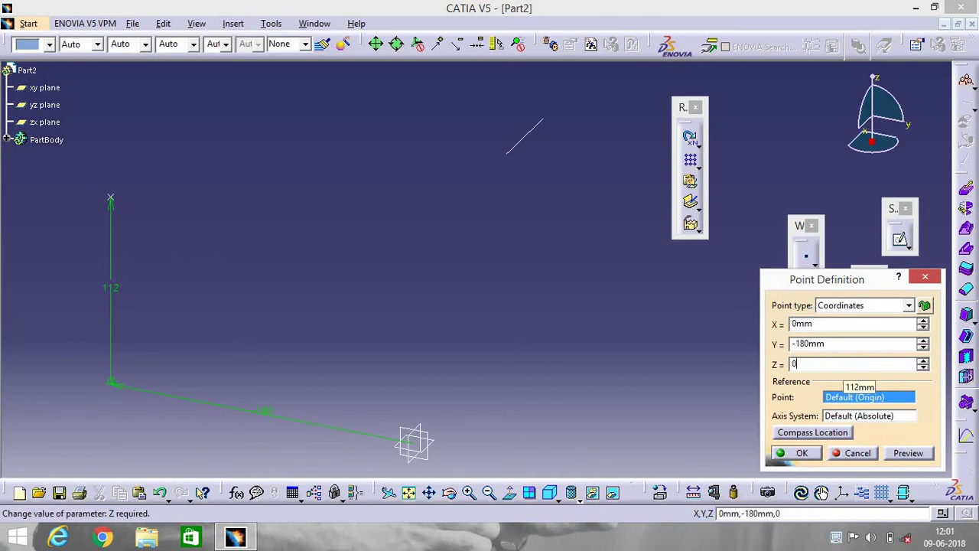
key("Return")
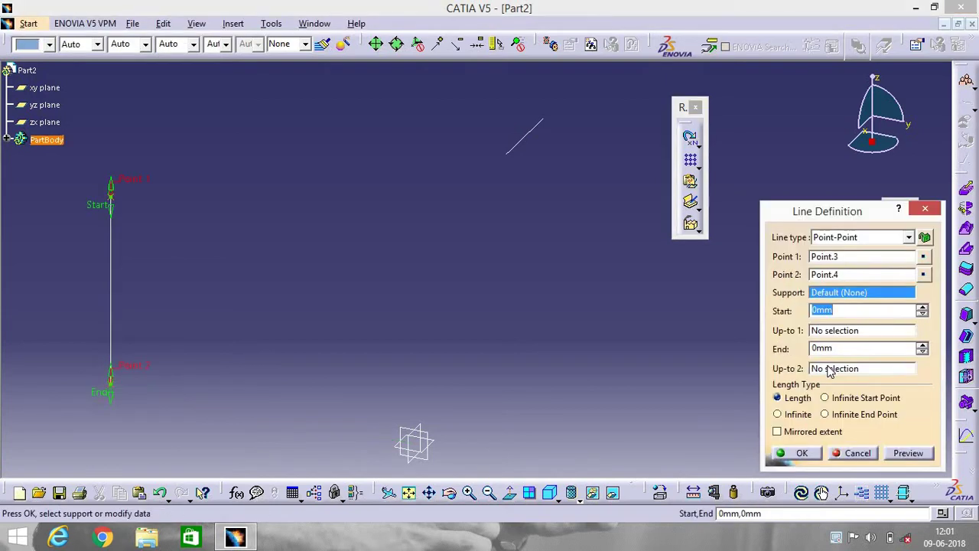
left_click(799, 453)
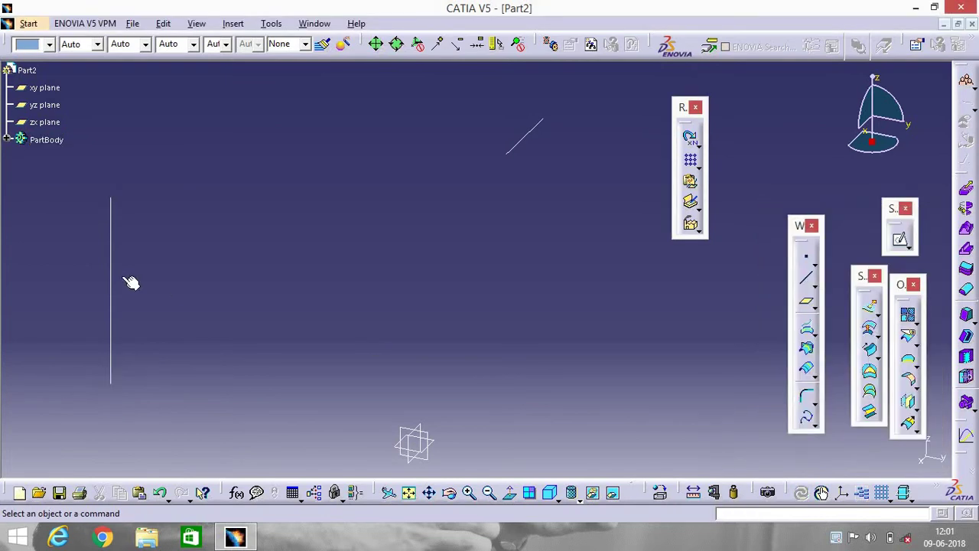
Step: Create a Point-Point line joining the vertical line's upper endpoint to the nearer endpoint of the short upper line
left_click(810, 281)
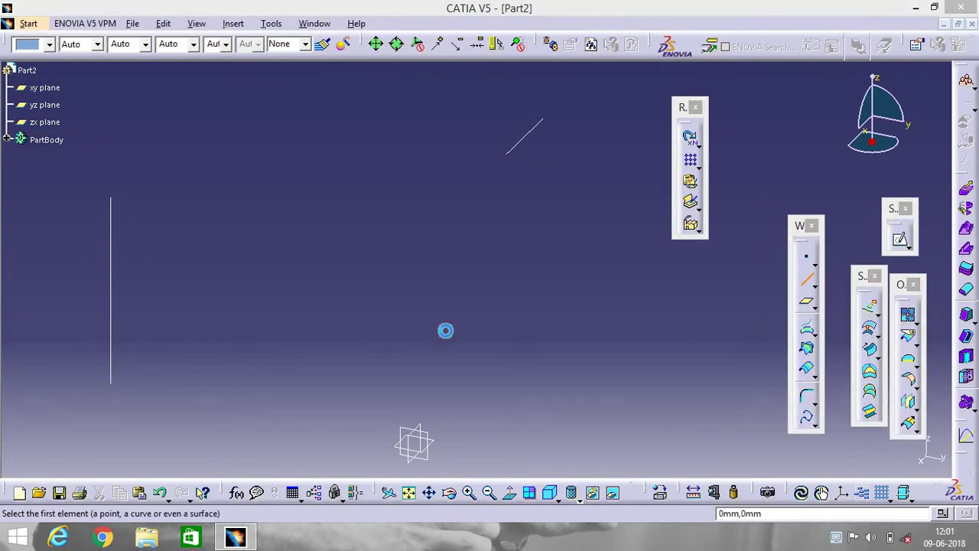
left_click(111, 194)
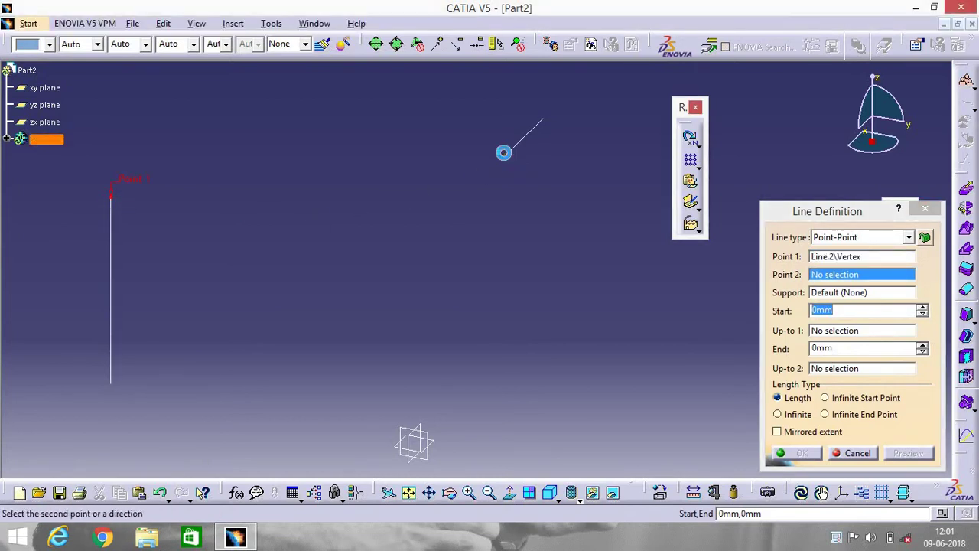
left_click(505, 153)
left_click(805, 453)
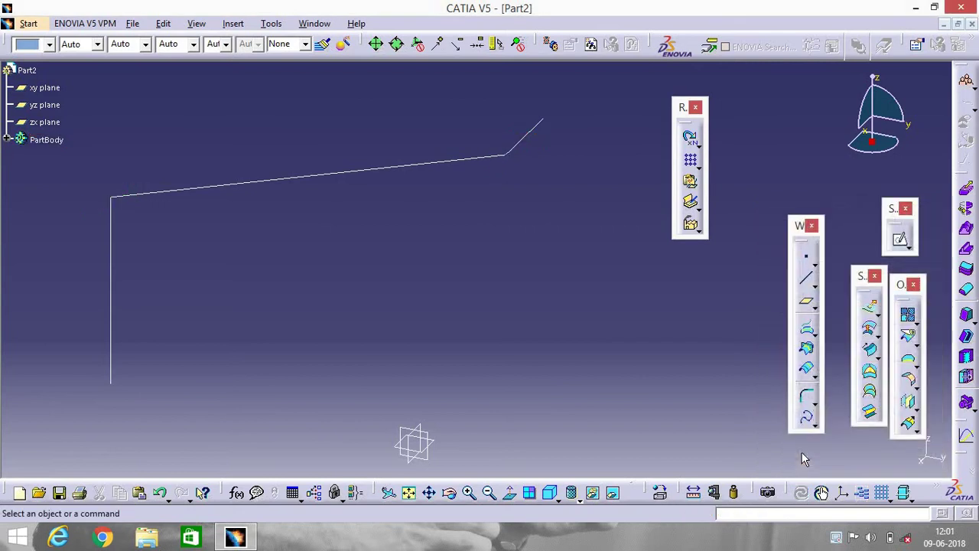
Step: Create an 80 mm radius Corner between the vertical line and the connecting line, trimming both elements
left_click(814, 403)
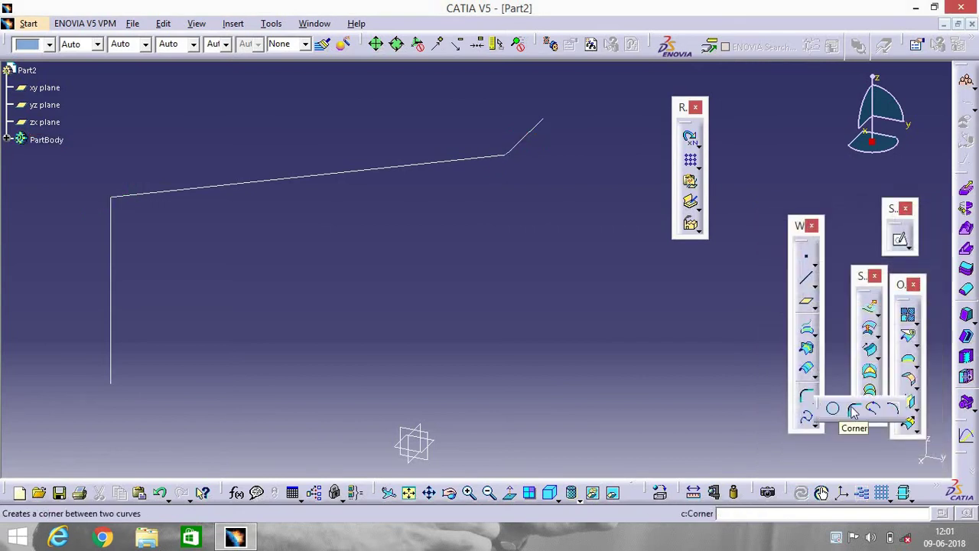
left_click(854, 411)
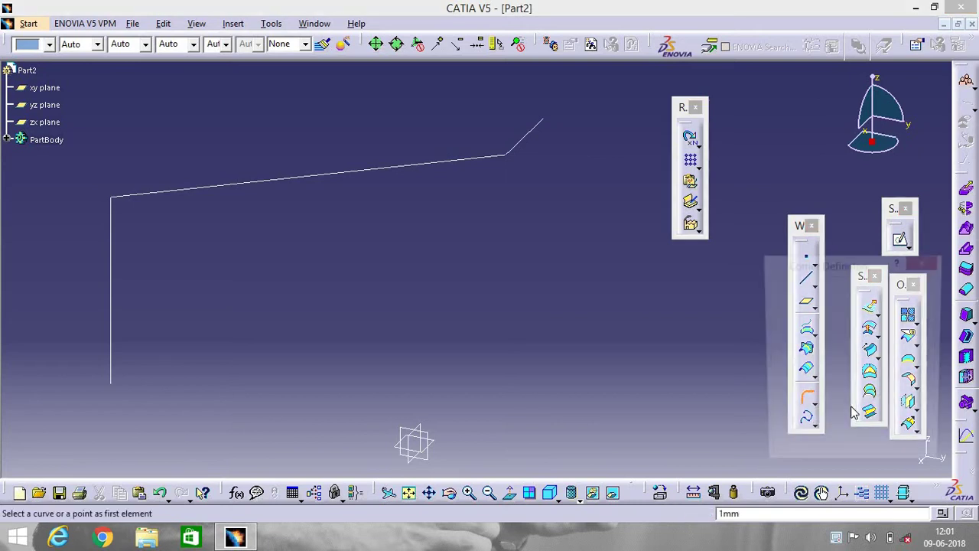
left_click(114, 264)
left_click(308, 173)
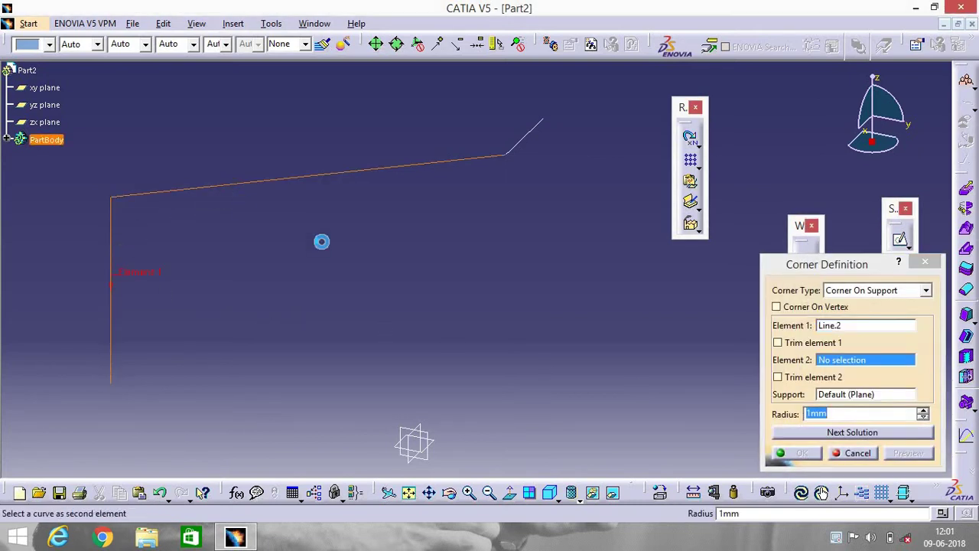
left_click(777, 342)
left_click(777, 378)
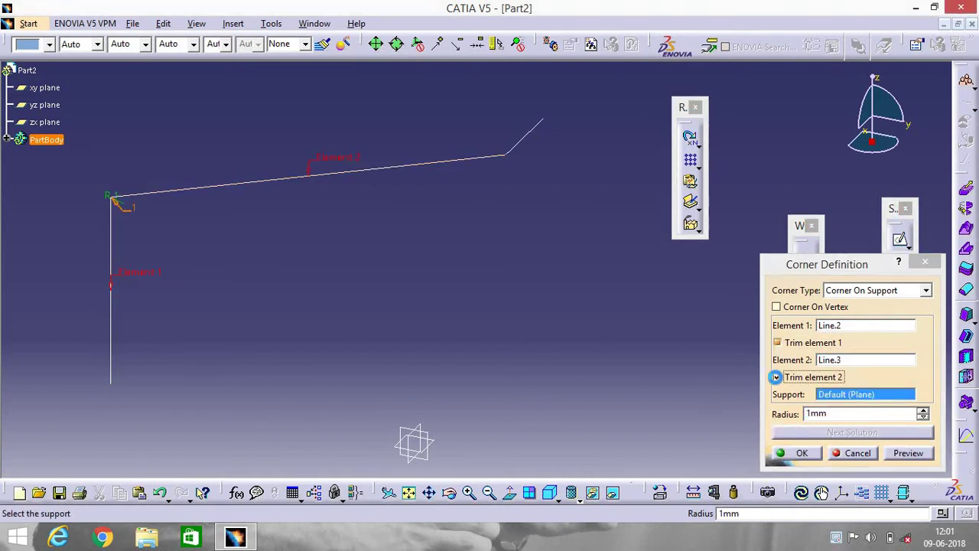
key("BackSpace")
key("BackSpace")
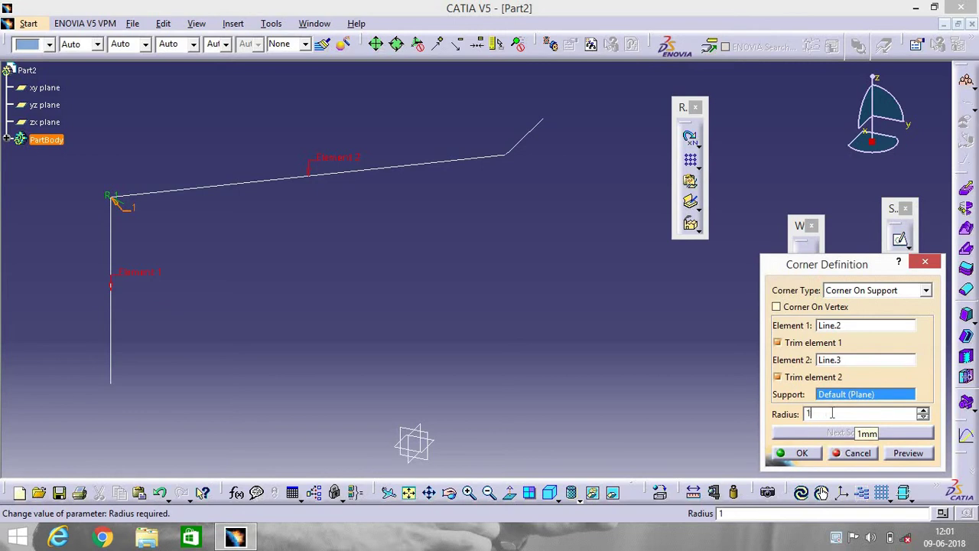
type("80mm")
key("Return")
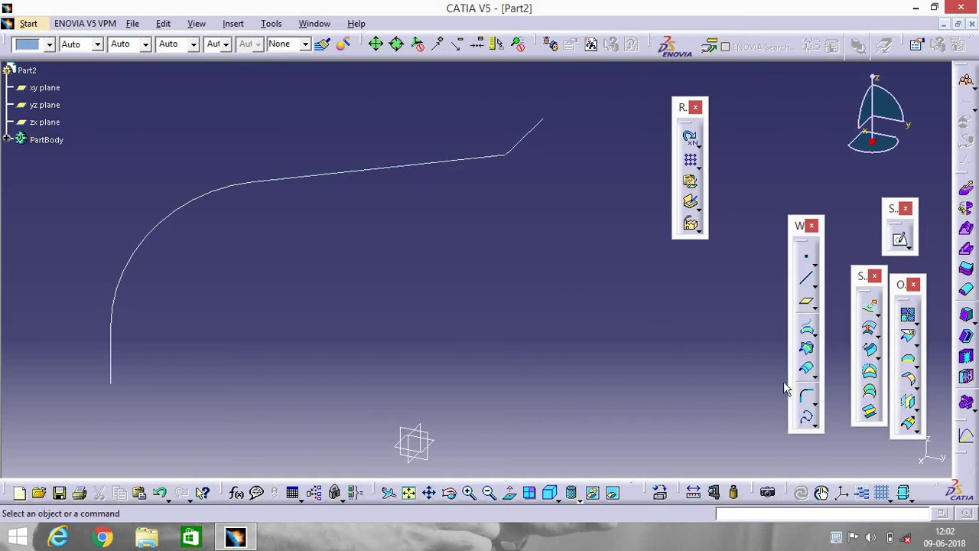
Step: Create a 60 mm radius Corner between the rounded curve and the short upper line, keeping both elements trimmed
left_click(806, 395)
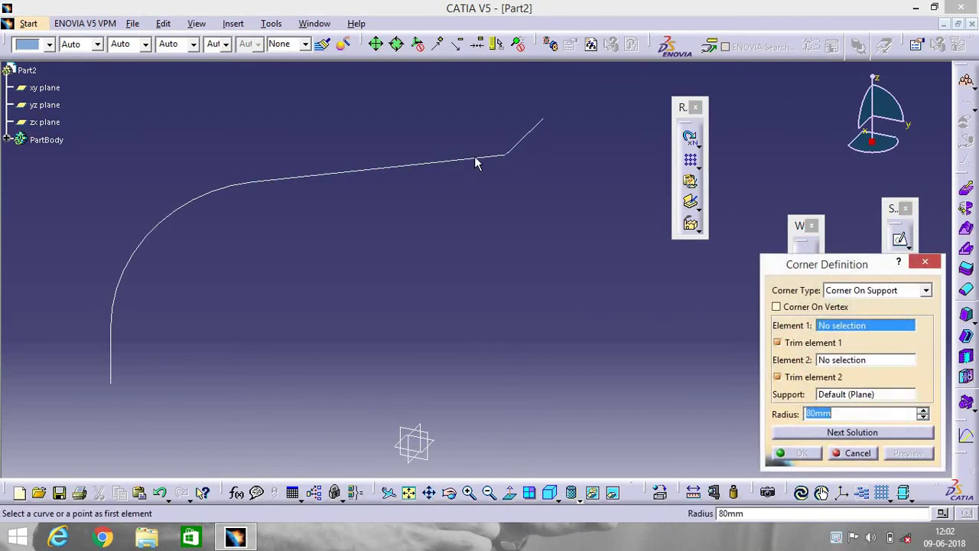
left_click(524, 144)
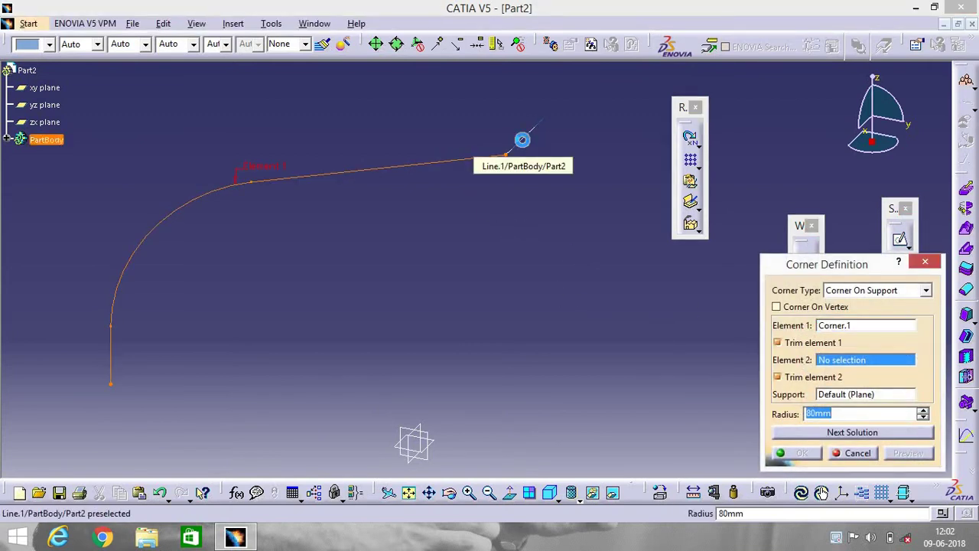
left_click(522, 139)
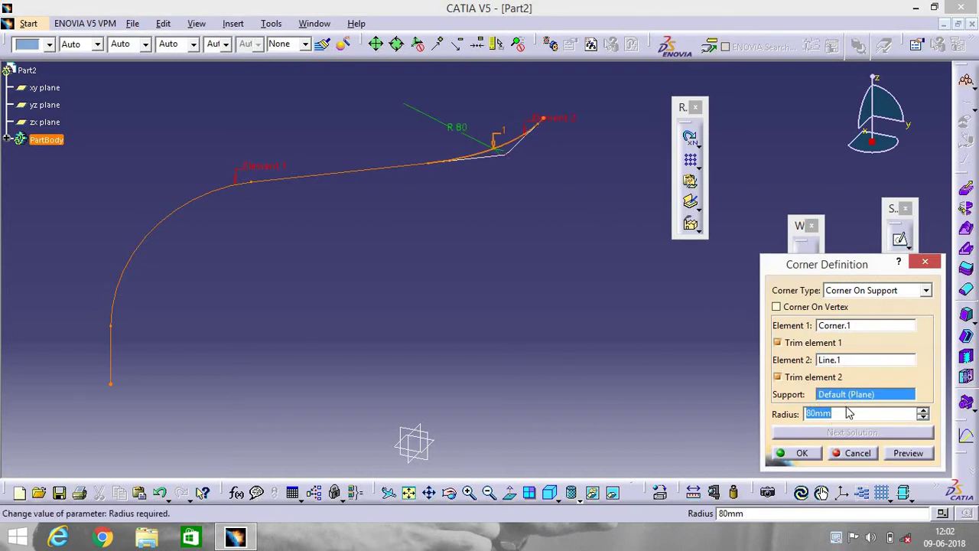
key("BackSpace")
type("60")
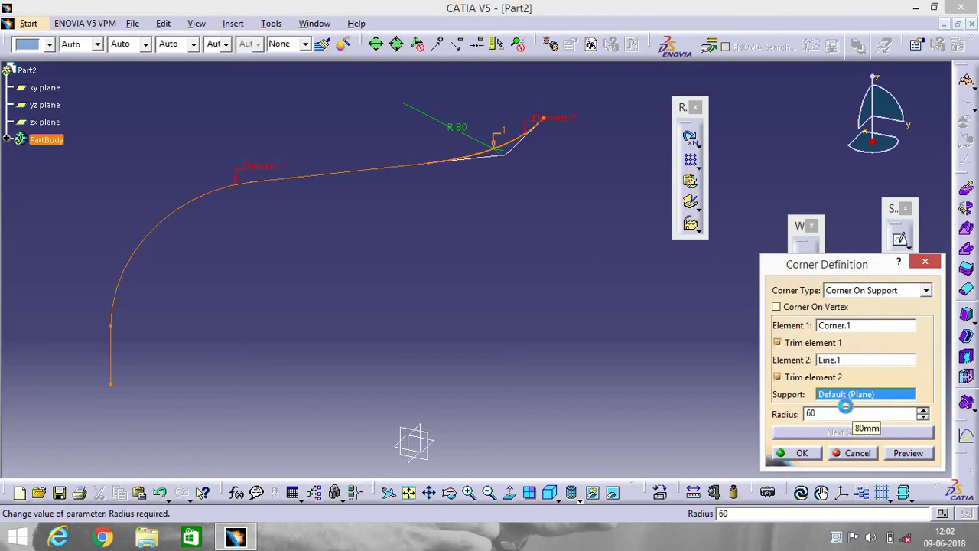
key("Return")
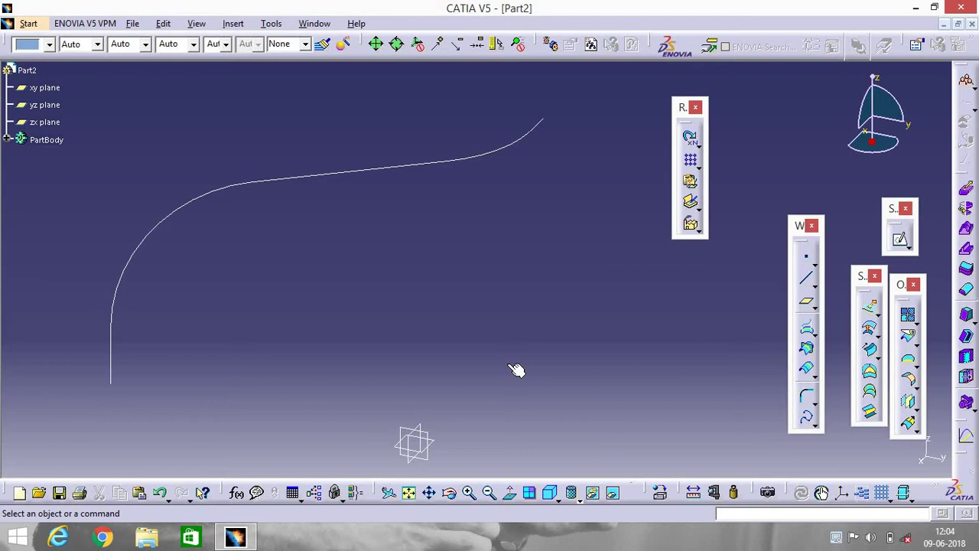
Step: Start a new Point-Point line and create its first point at X 0 mm, Y -60 mm, Z 0 mm
left_click(805, 278)
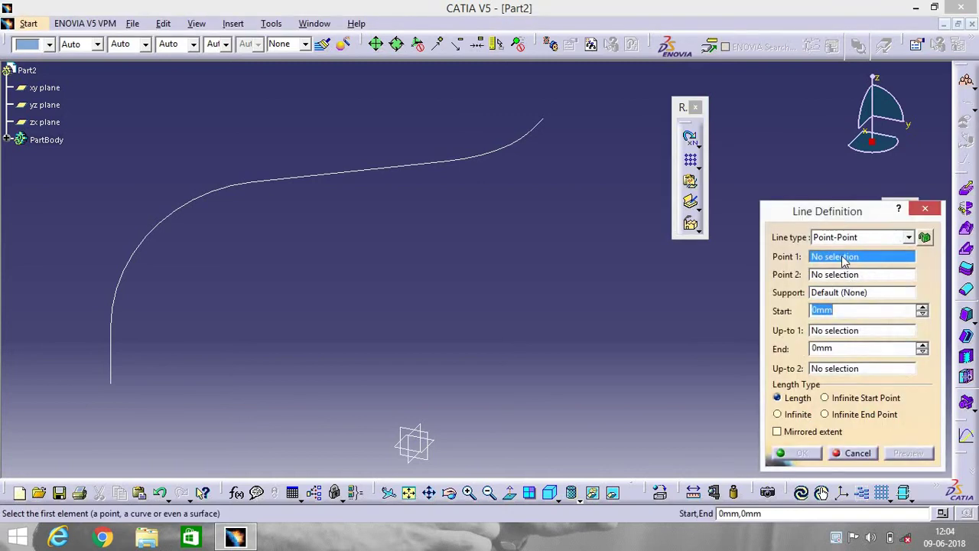
right_click(845, 259)
left_click(870, 266)
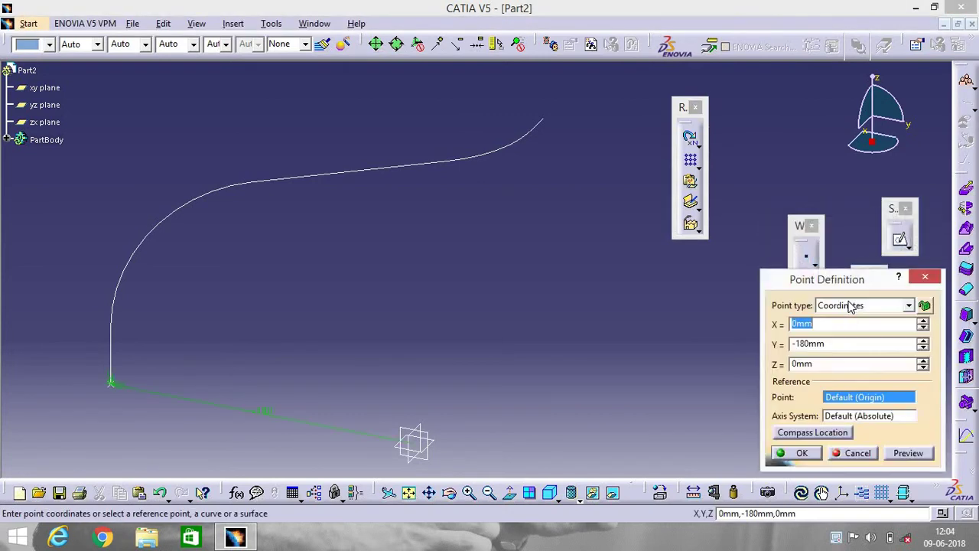
left_click(831, 343)
key("BackSpace")
key("BackSpace")
key("BackSpace")
key("BackSpace")
key("BackSpace")
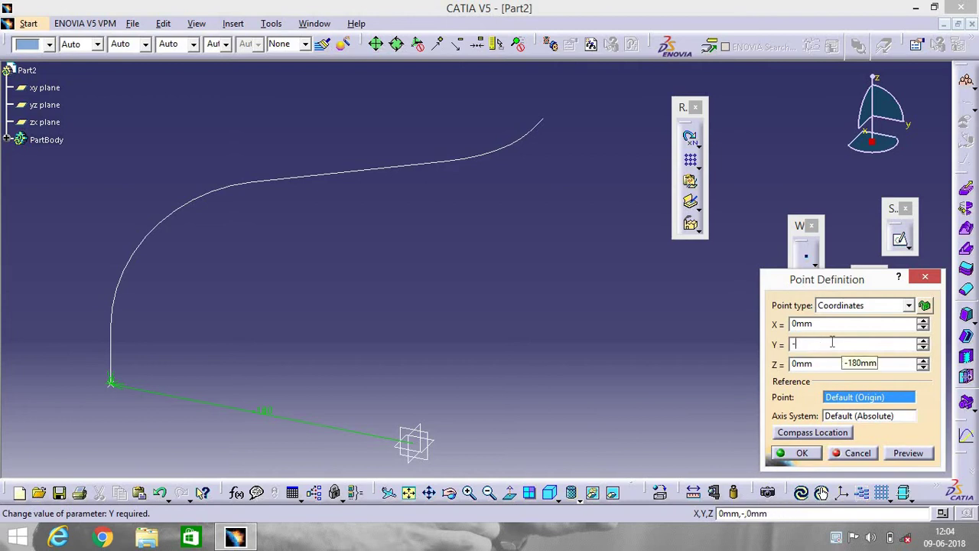
type("60")
key("Return")
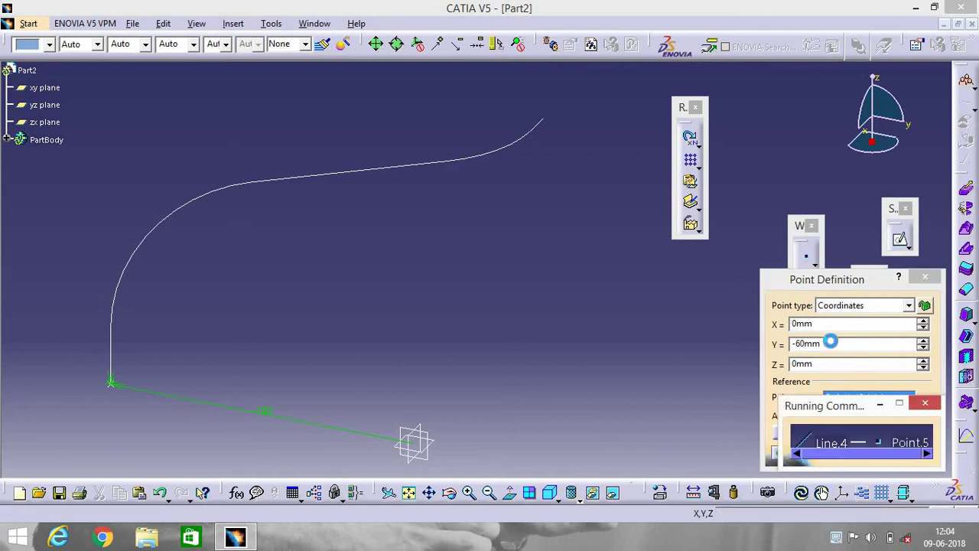
Step: Create the line's second point at X 0 mm, Y -60 mm, Z 112 mm and complete the vertical line
right_click(842, 280)
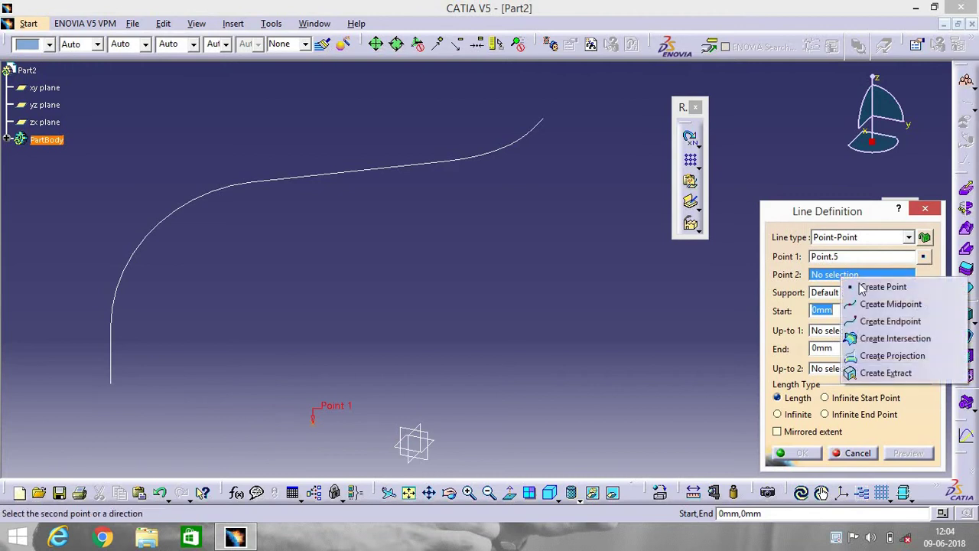
left_click(872, 286)
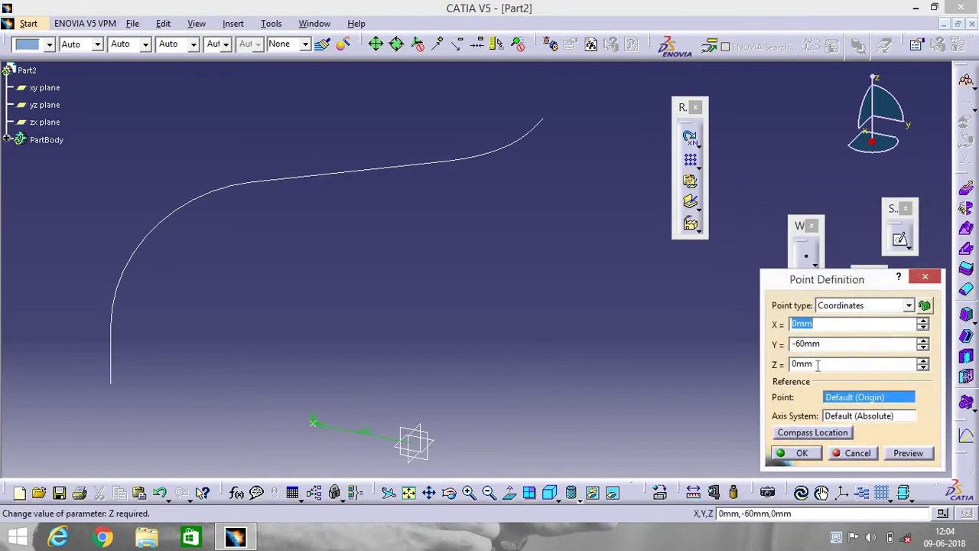
left_click(817, 365)
key("BackSpace")
key("BackSpace")
key("BackSpace")
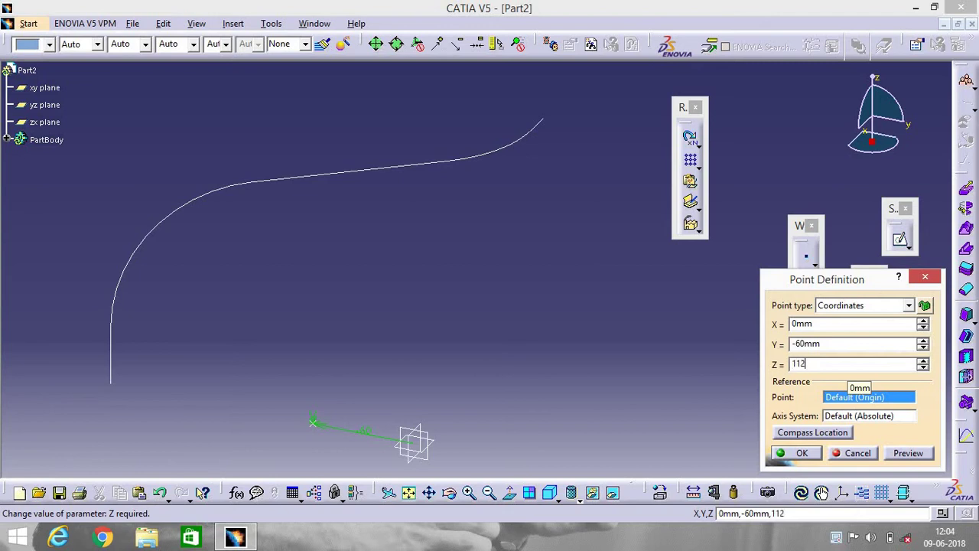
key("Return")
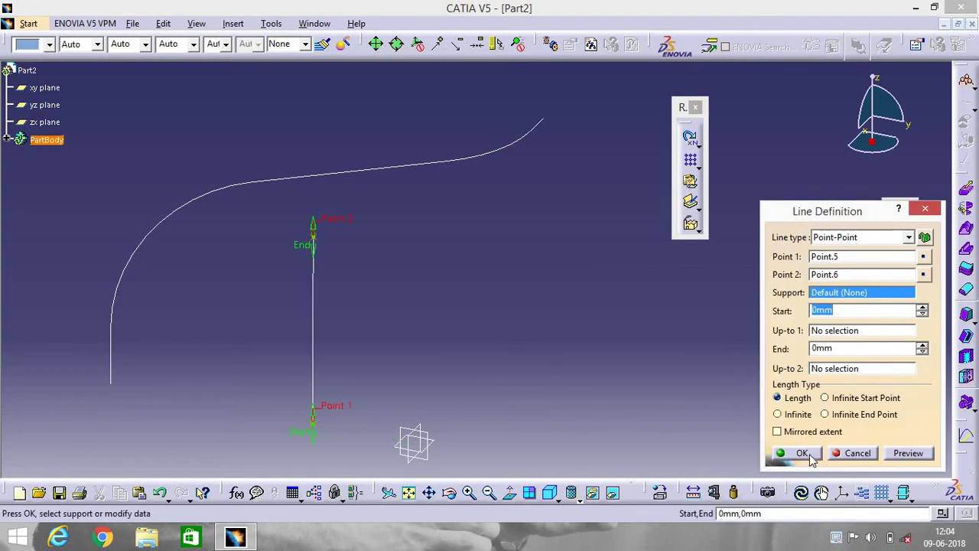
left_click(810, 456)
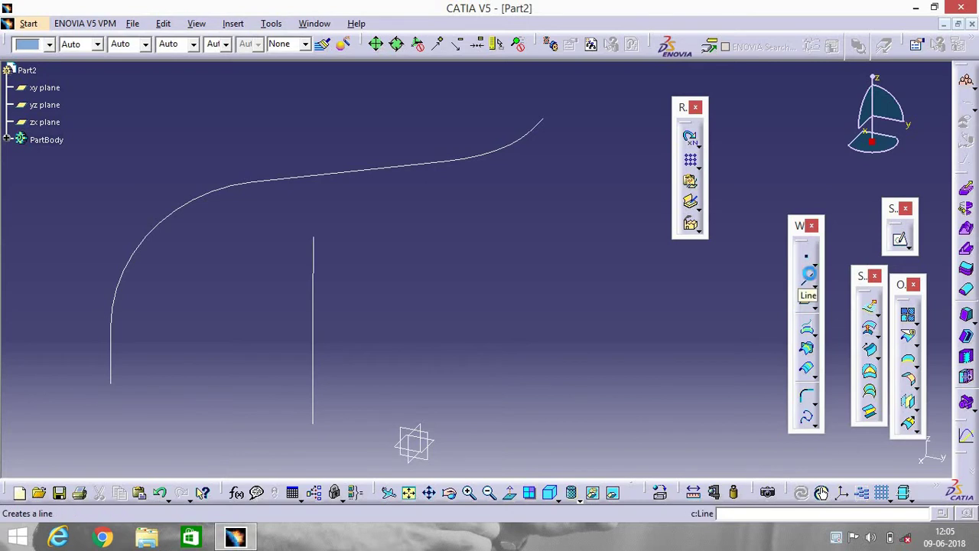
Step: Start another Point-Point line and create its first point at X -171 mm, Y 0 mm, Z 120 mm
left_click(808, 277)
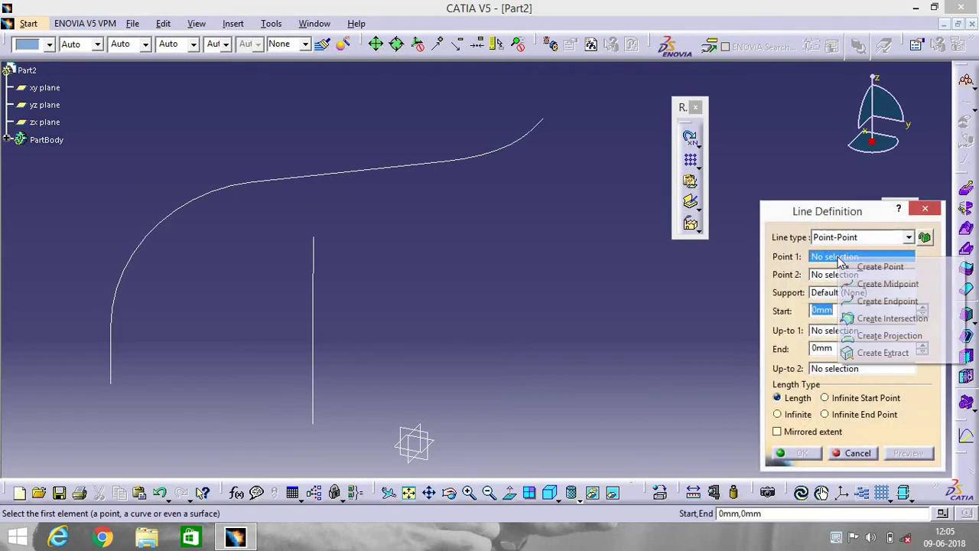
right_click(842, 260)
left_click(872, 267)
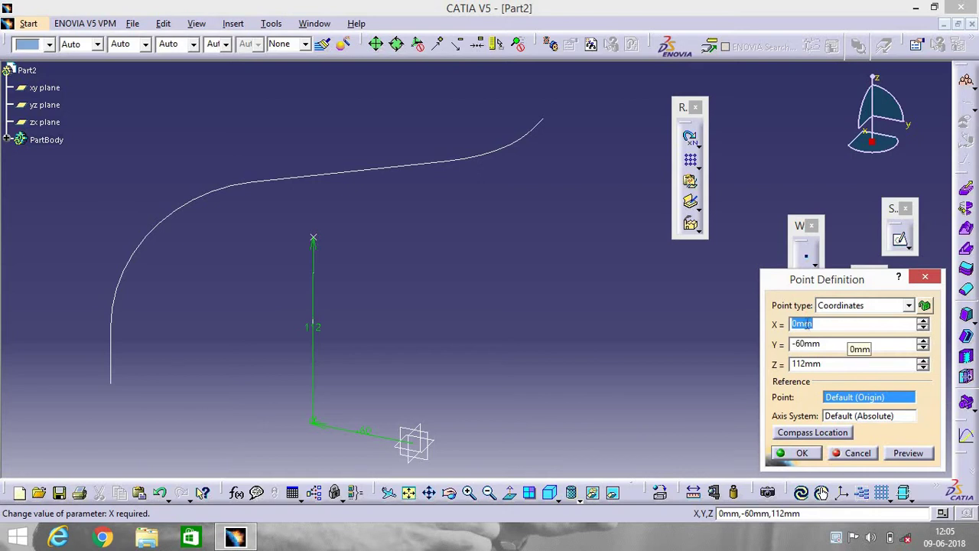
type("-1")
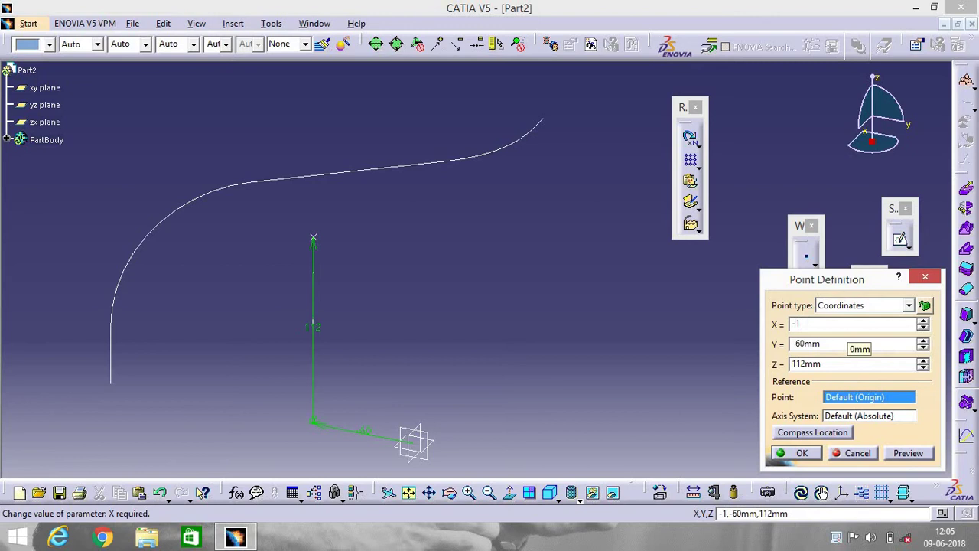
type("71")
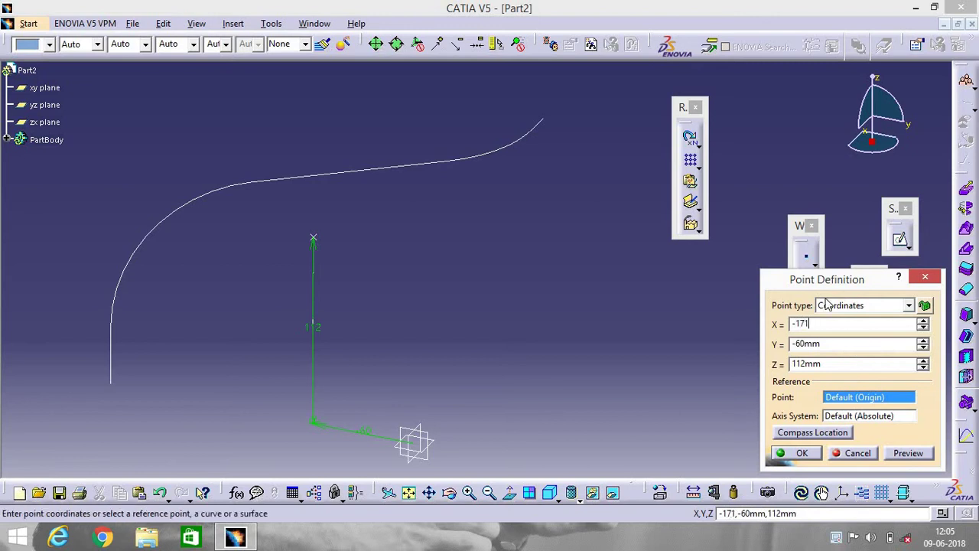
left_click(836, 349)
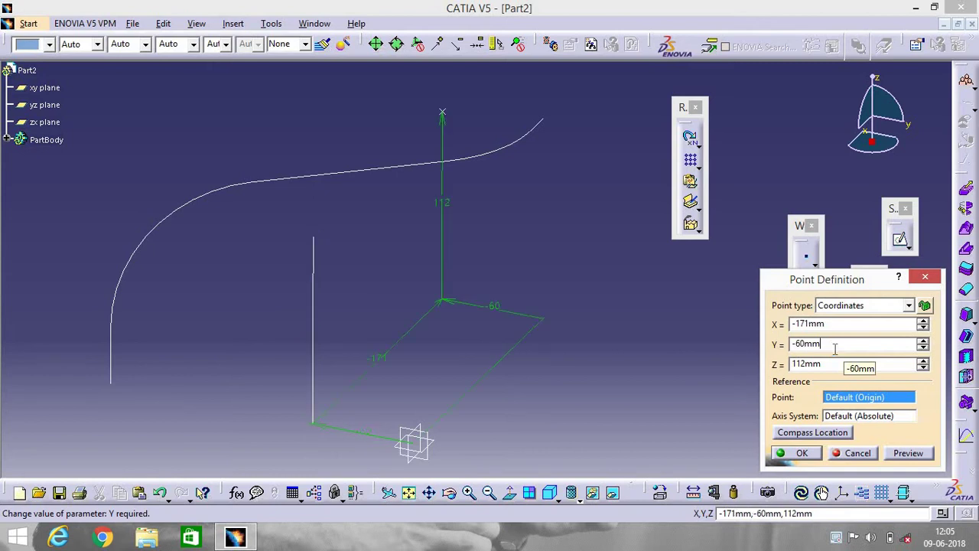
key("BackSpace")
key("BackSpace")
key("BackSpace")
key("BackSpace")
key("BackSpace")
type("0")
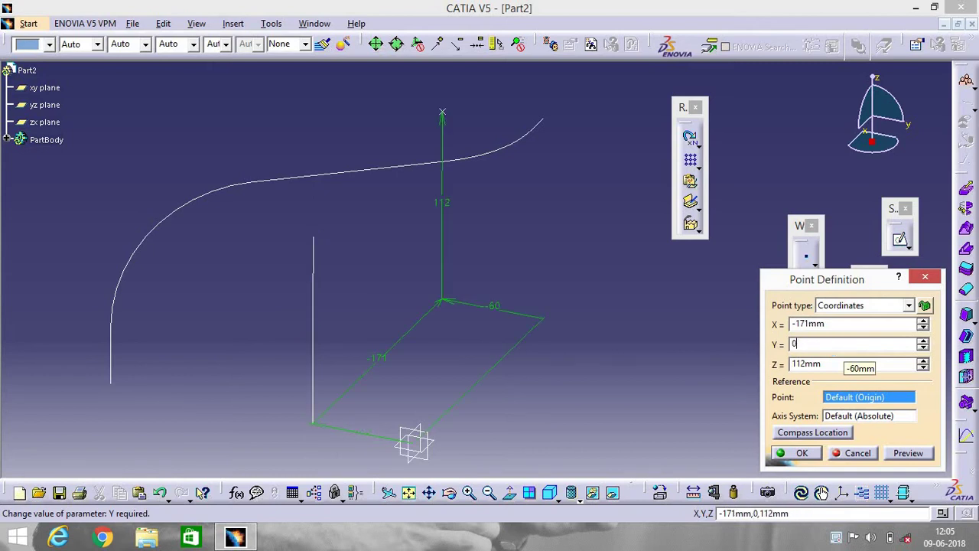
left_click(849, 365)
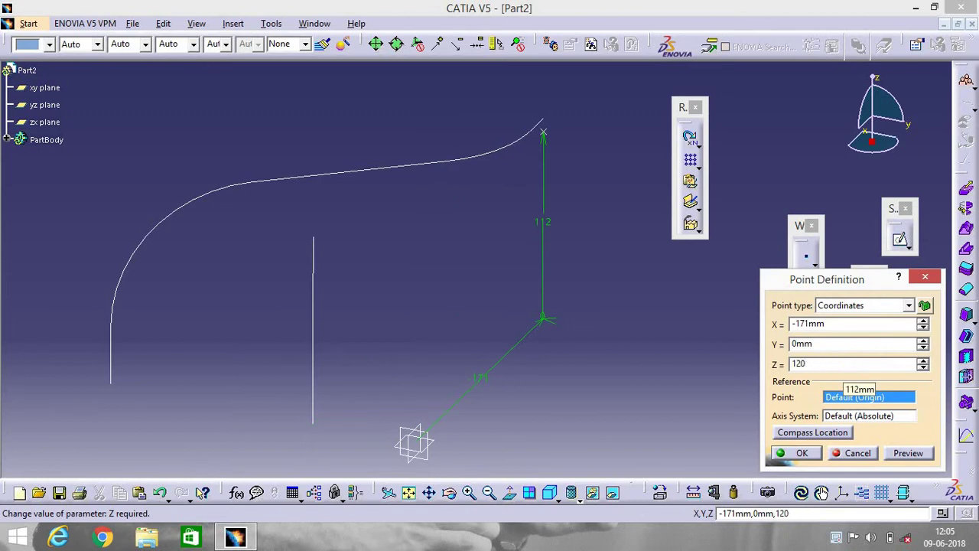
key("Return")
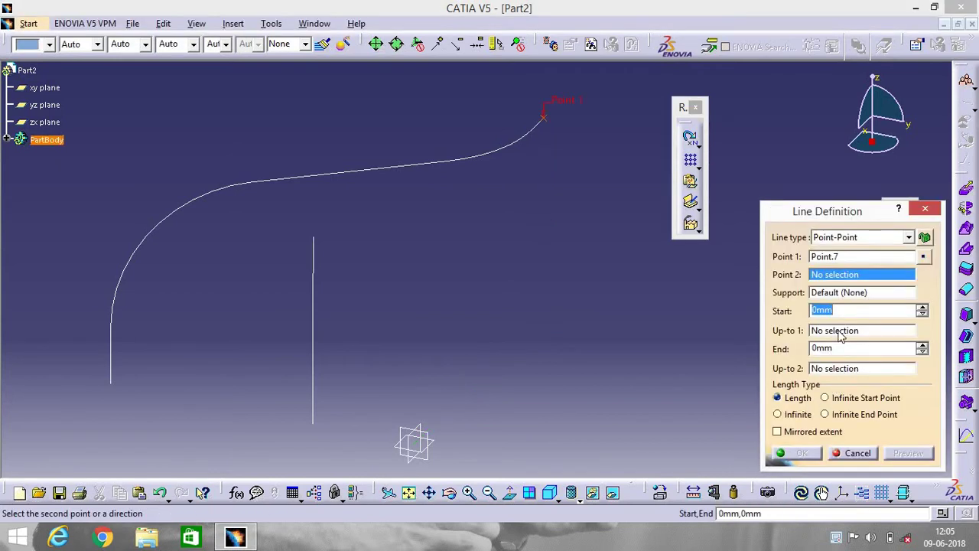
Step: Create the second point of this line at X -121 mm, Y 0 mm, Z 120 mm
left_click(836, 277)
right_click(840, 280)
left_click(862, 284)
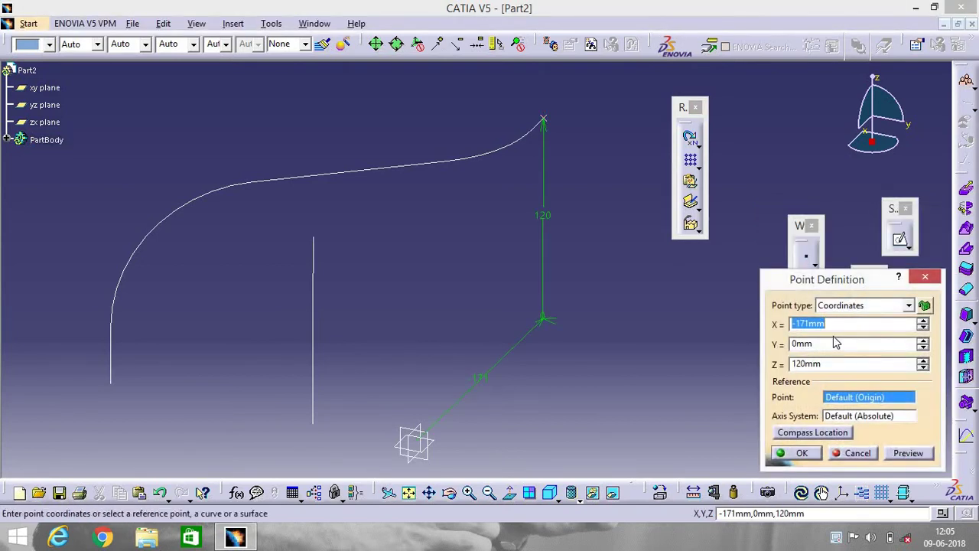
key("BackSpace")
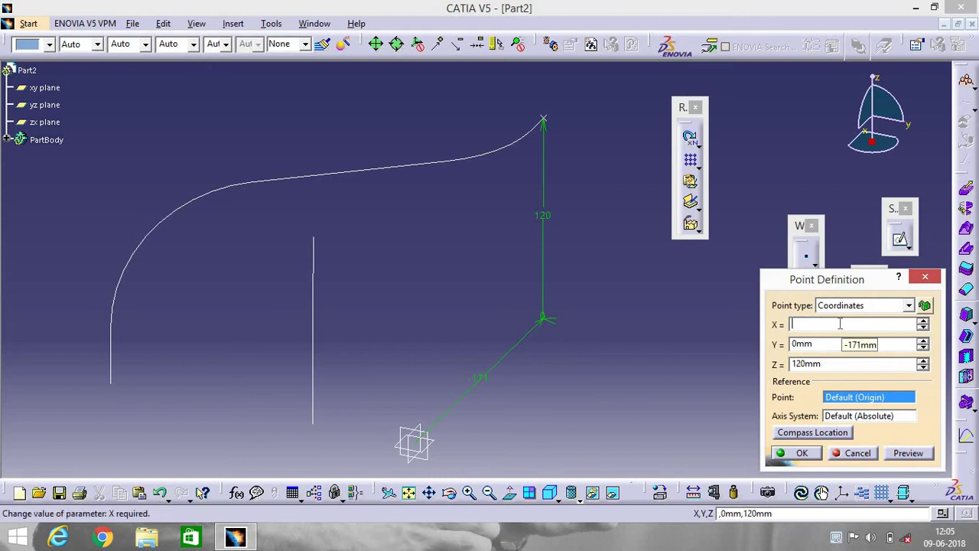
type("-121")
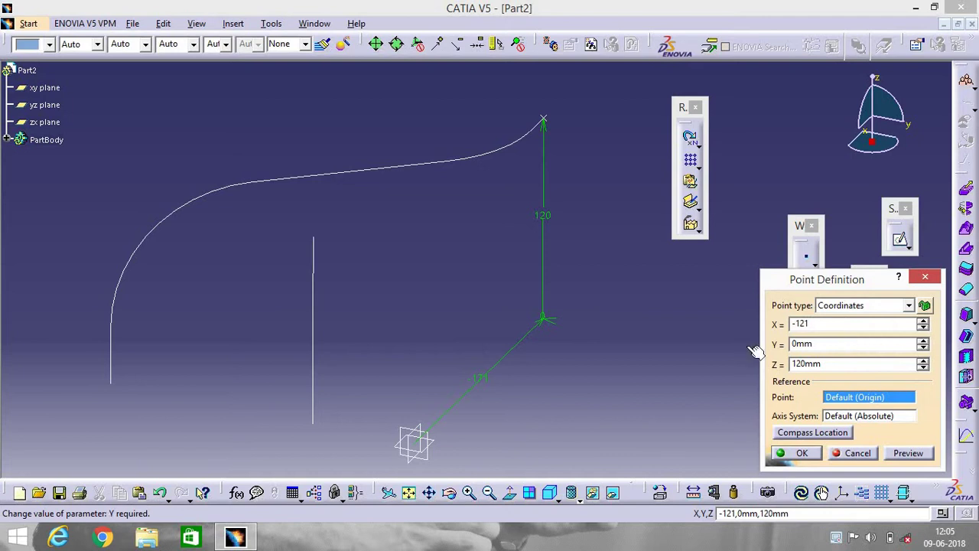
left_click(798, 452)
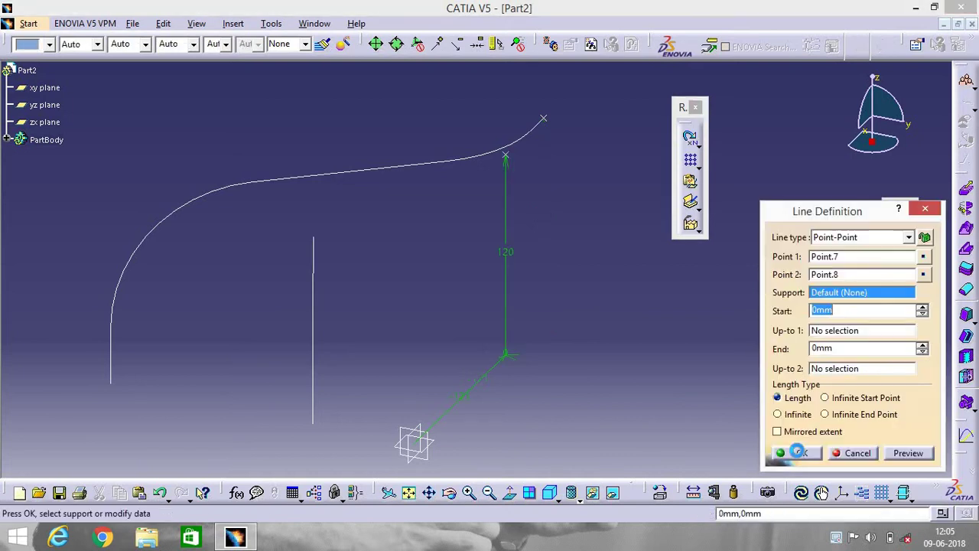
Step: Complete the short line and connect its nearer endpoint to the upper end of the vertical line with a Point-Point line
left_click(800, 451)
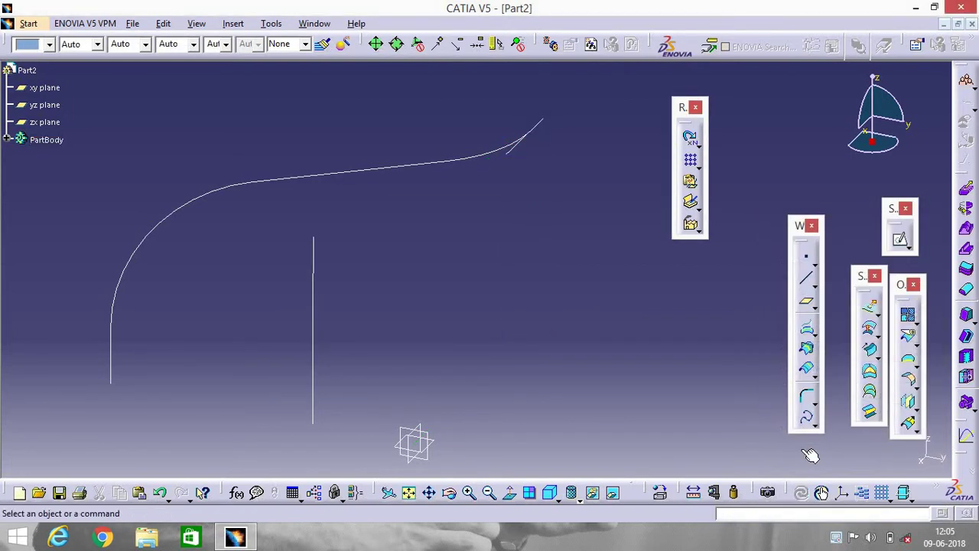
left_click(808, 279)
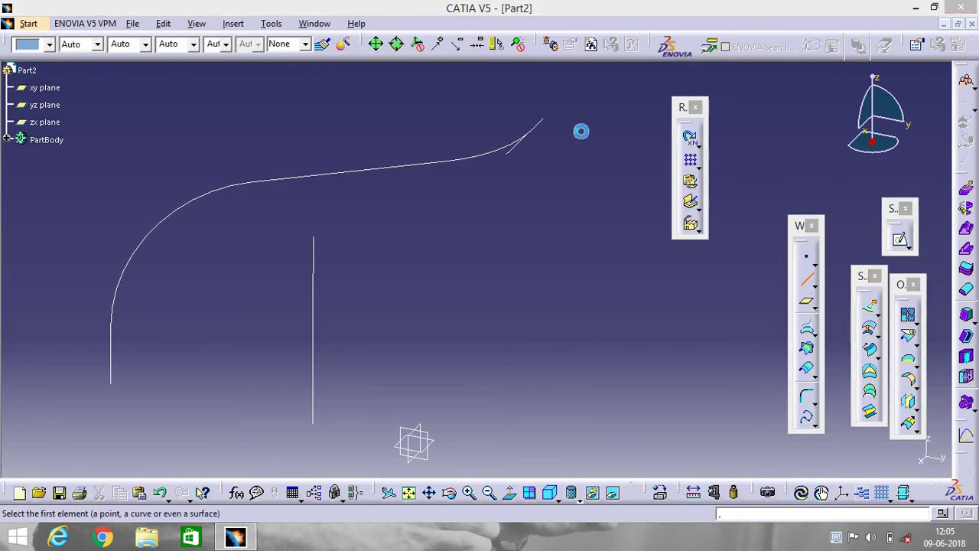
left_click(333, 200)
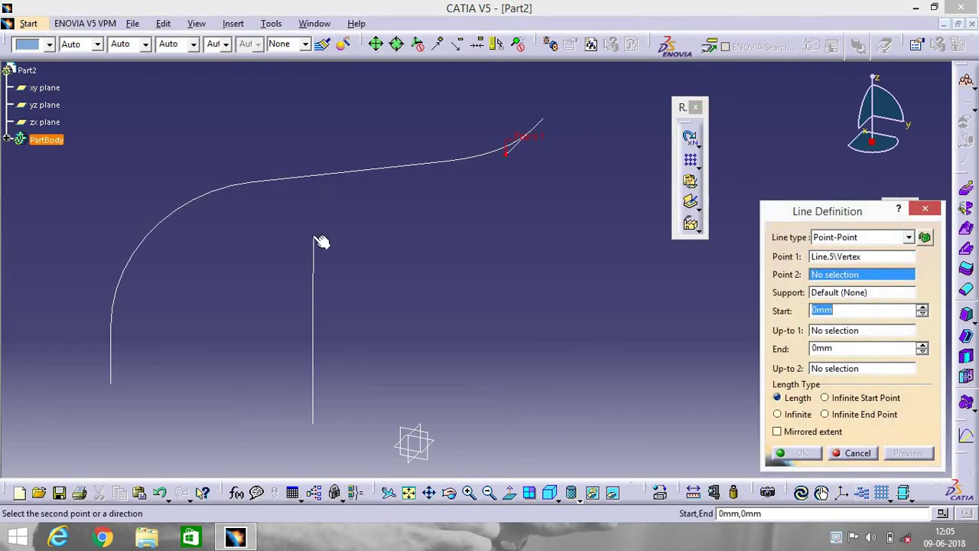
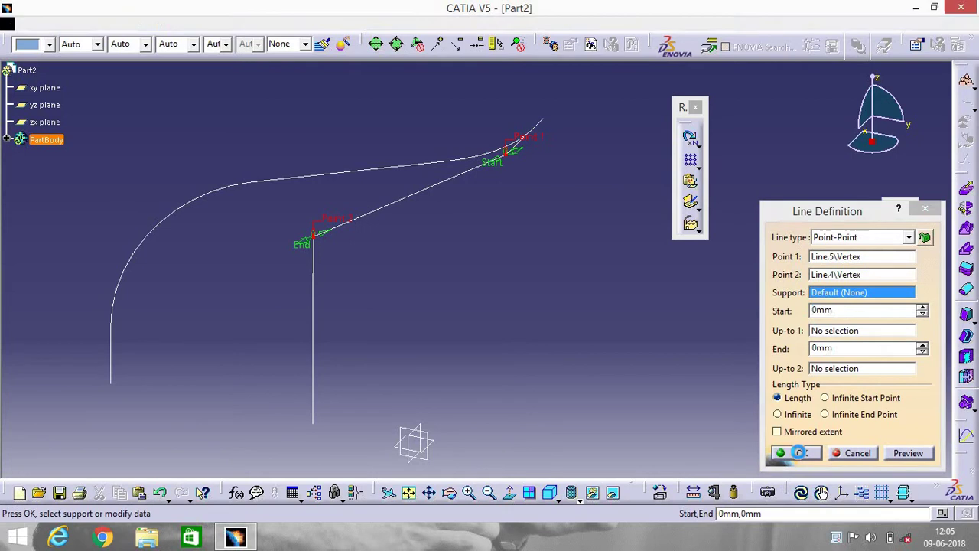
Step: Round the corner between the vertical line and the connecting line with an 80 mm radius, trimming both elements
left_click(807, 397)
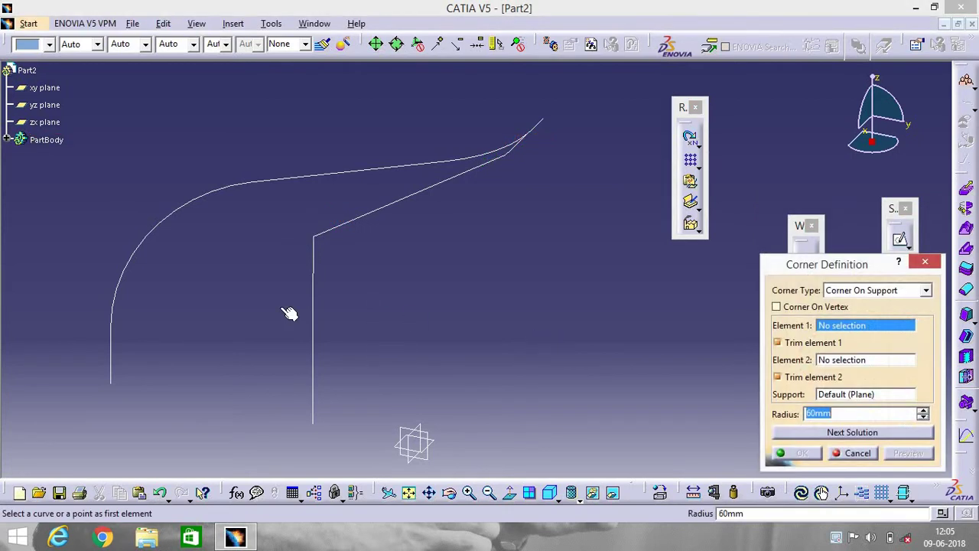
left_click(315, 323)
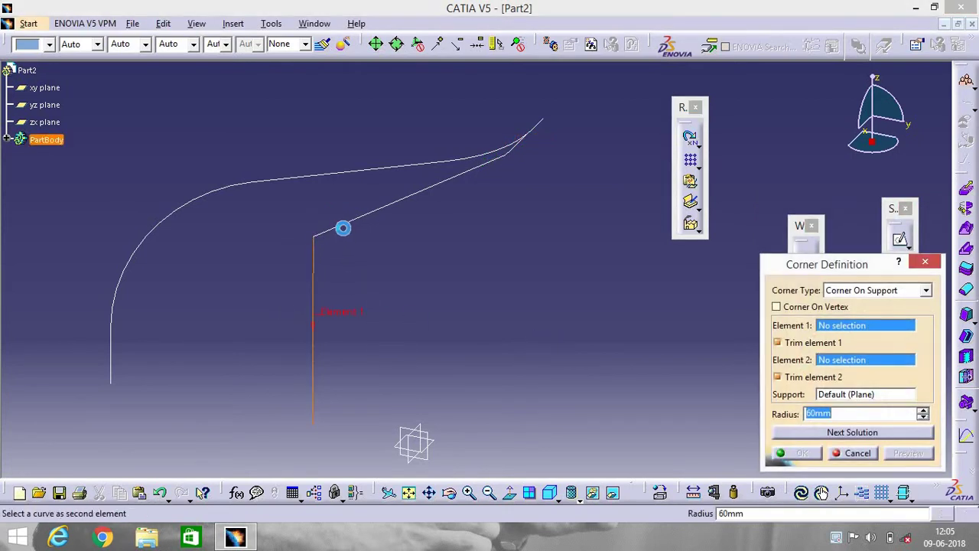
left_click(348, 223)
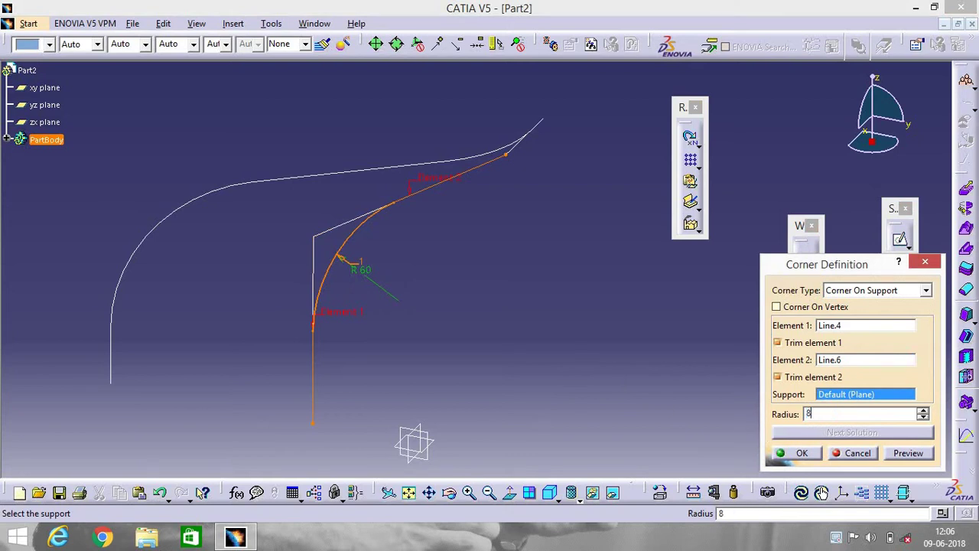
left_click(796, 453)
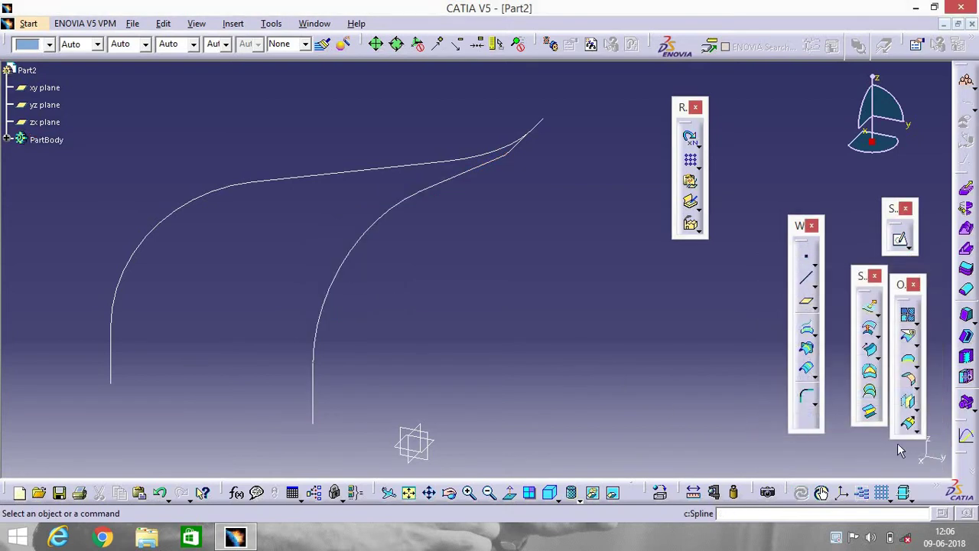
Step: Round the corner between the short outlet line and the second pipe's curve with a 60 mm radius
left_click(799, 395)
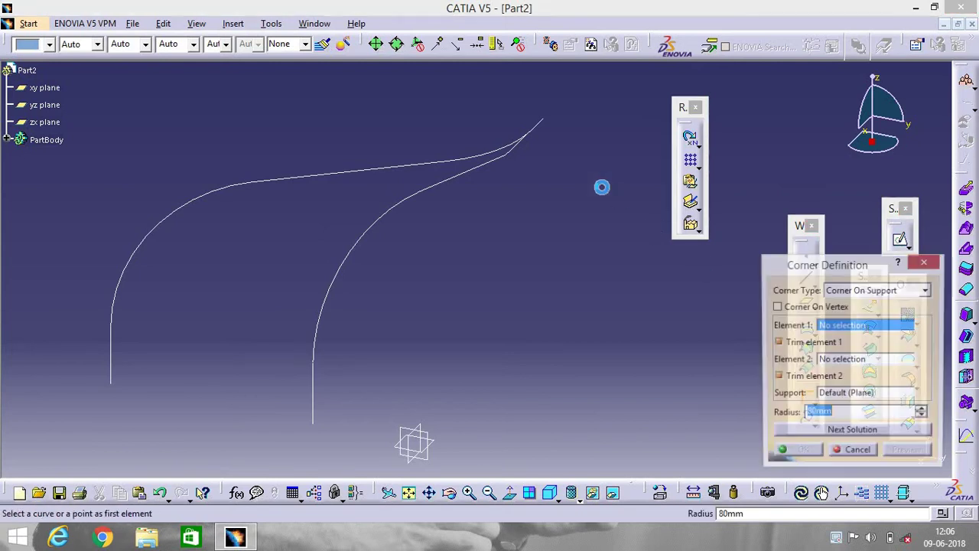
left_click(510, 146)
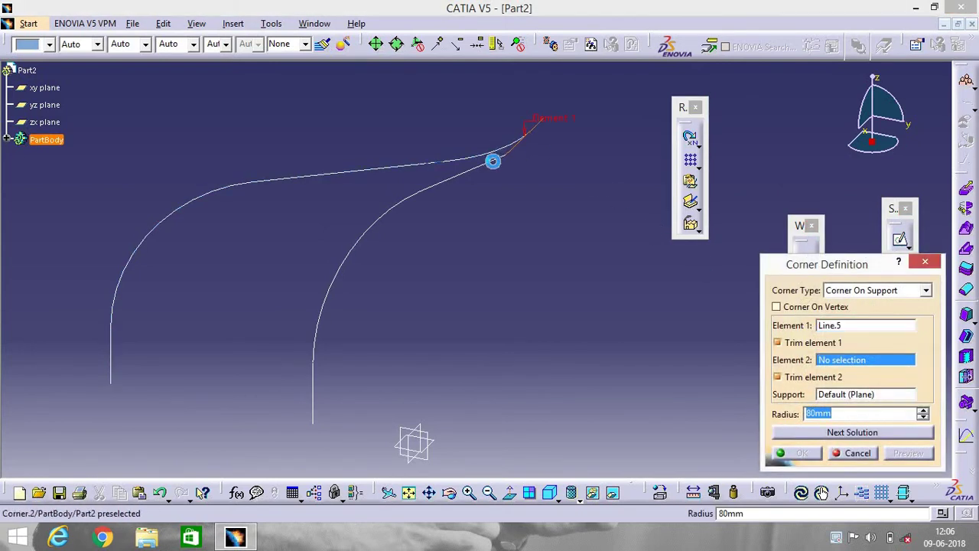
left_click(502, 168)
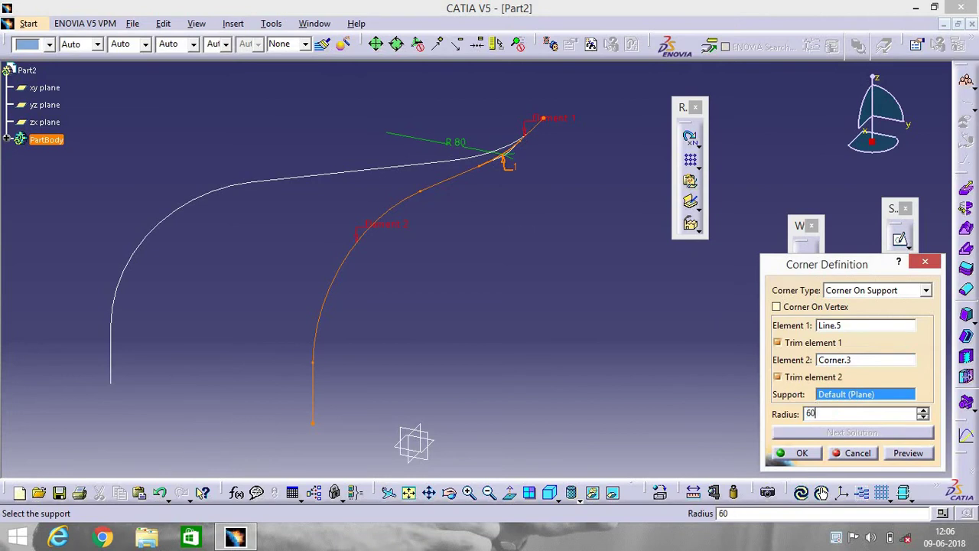
type("60")
key("Return")
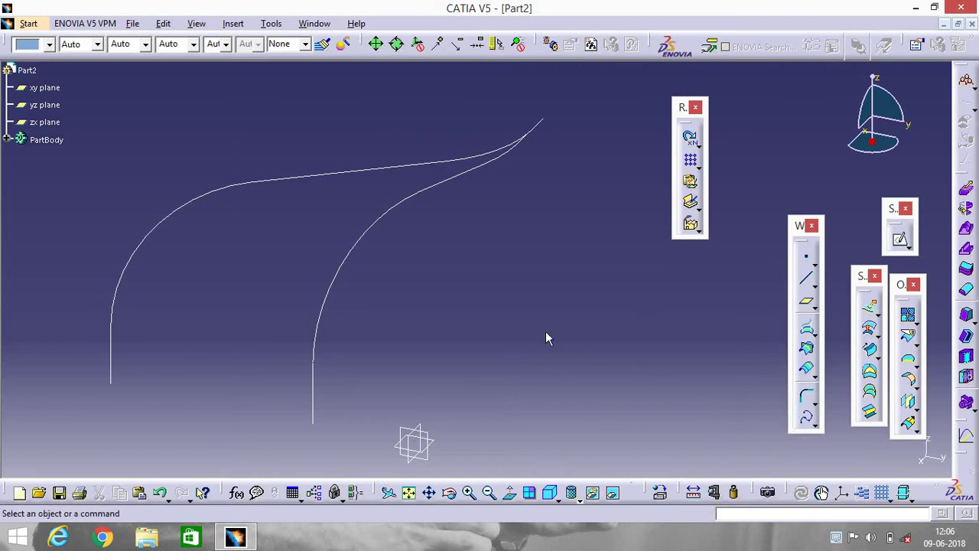
left_click(915, 405)
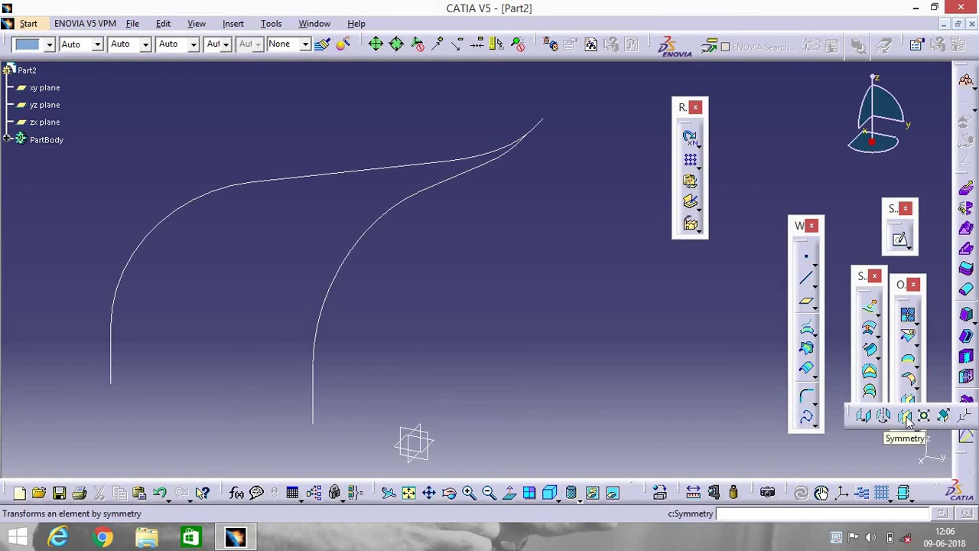
left_click(905, 417)
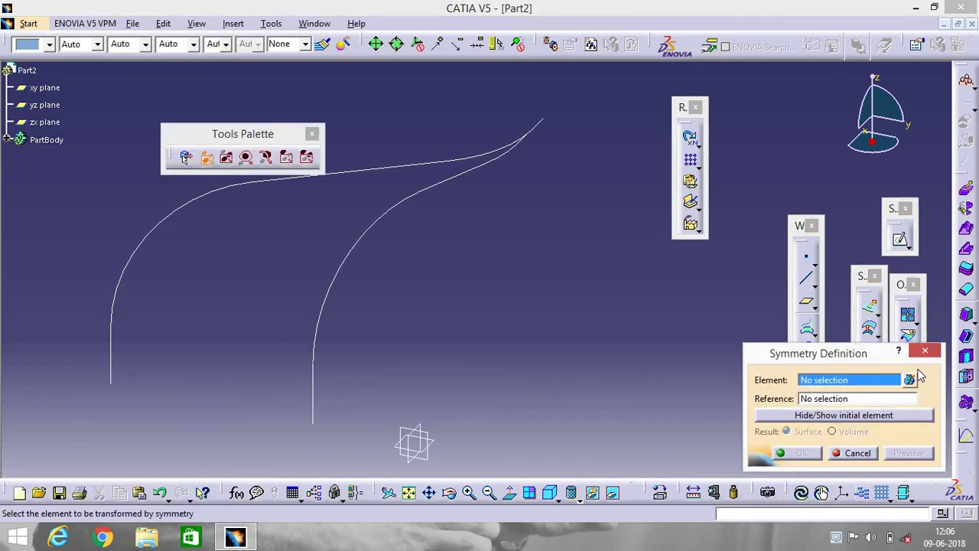
left_click(925, 353)
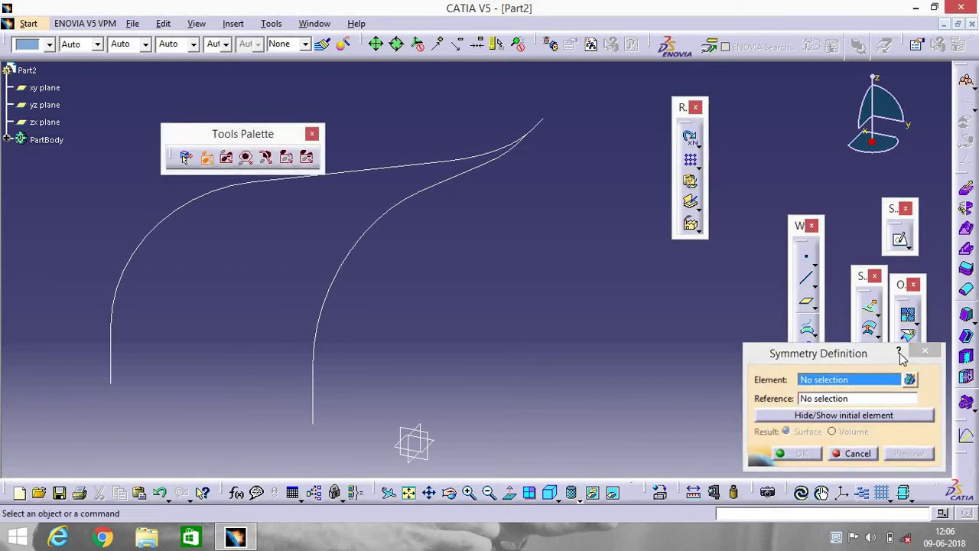
Step: Mirror both pipe centre curves about the ZX plane with Symmetry
left_click(162, 229)
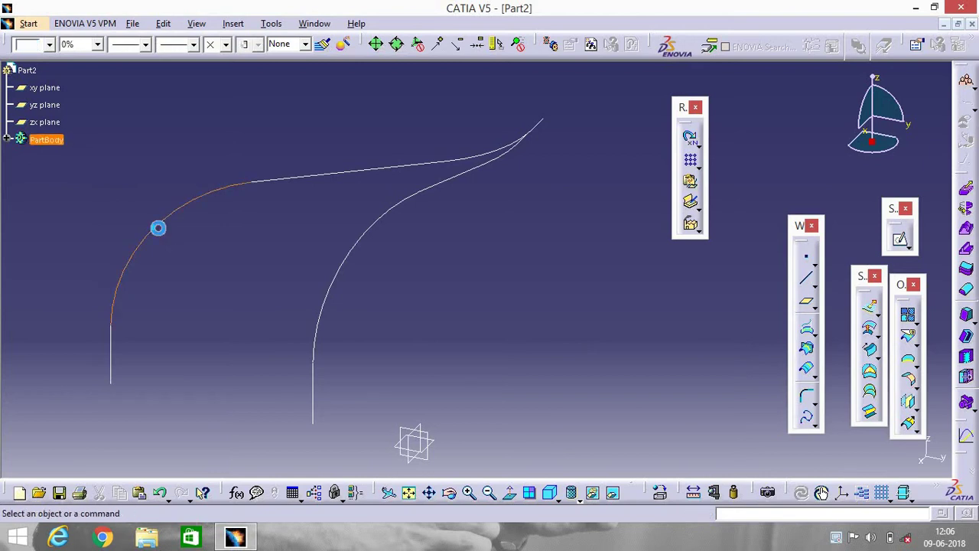
left_click(337, 277, "ctrl")
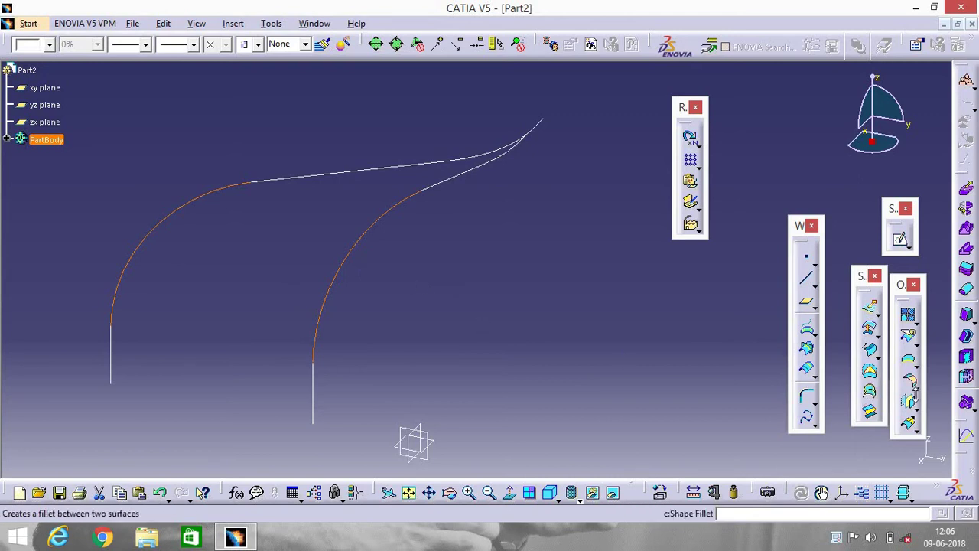
left_click(912, 404)
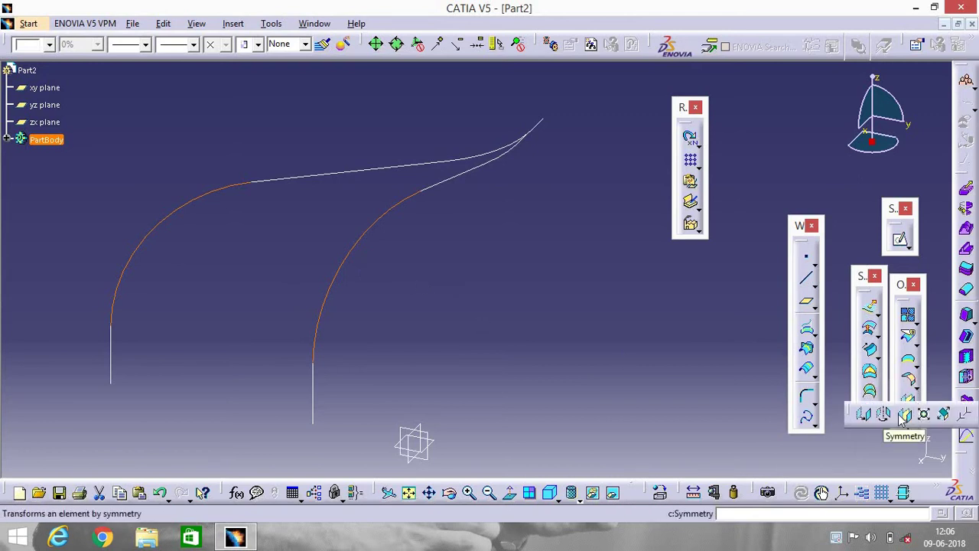
left_click(904, 414)
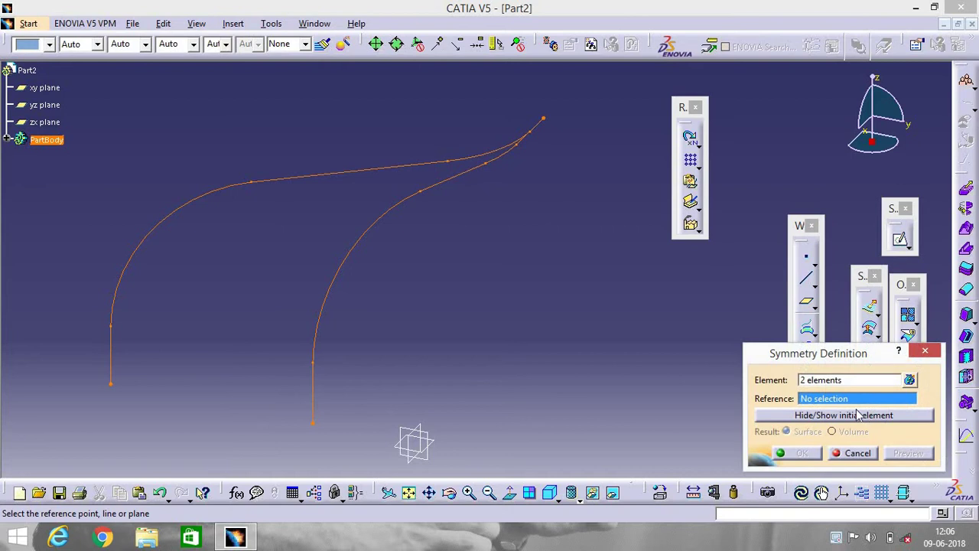
right_click(841, 399)
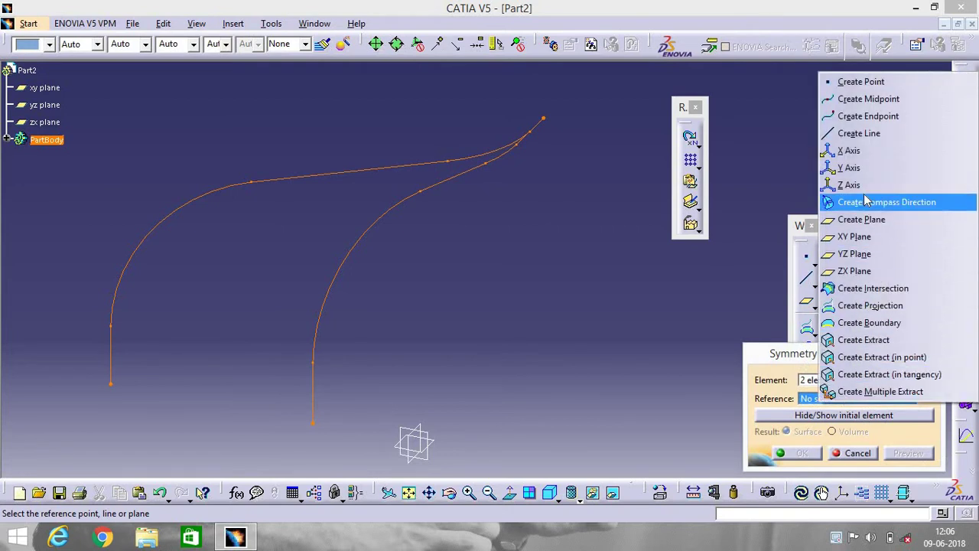
left_click(855, 272)
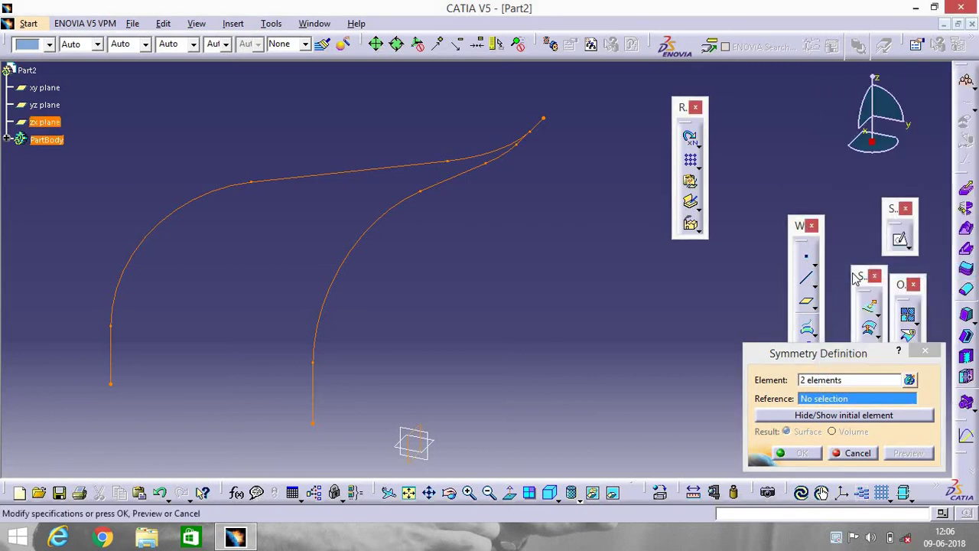
left_click(801, 452)
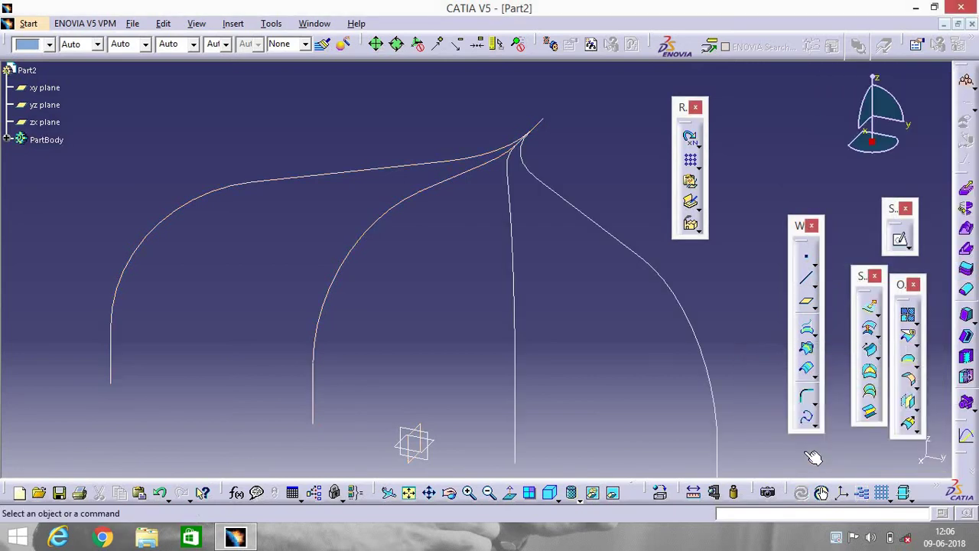
Step: Switch to the Part Design workbench
left_click(26, 24)
mouse_move(56, 60)
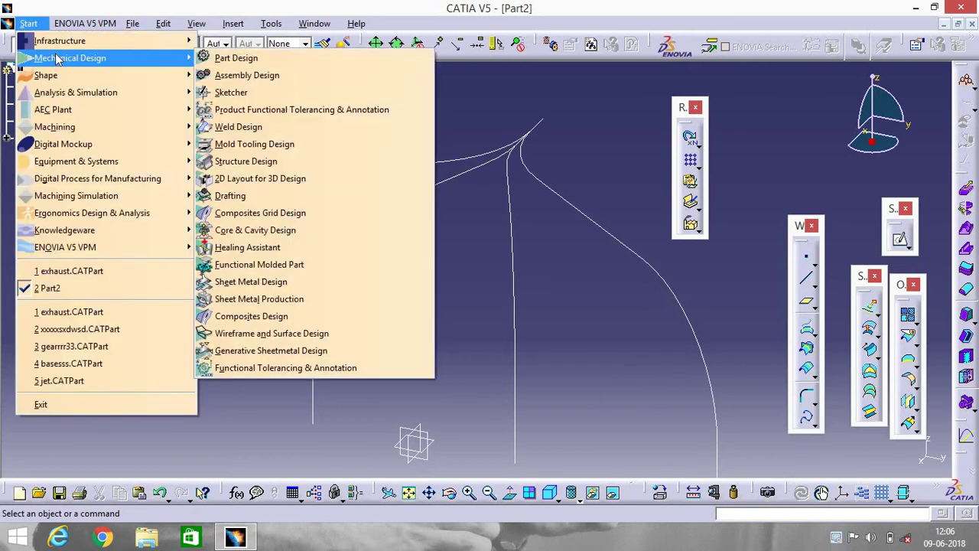
left_click(222, 58)
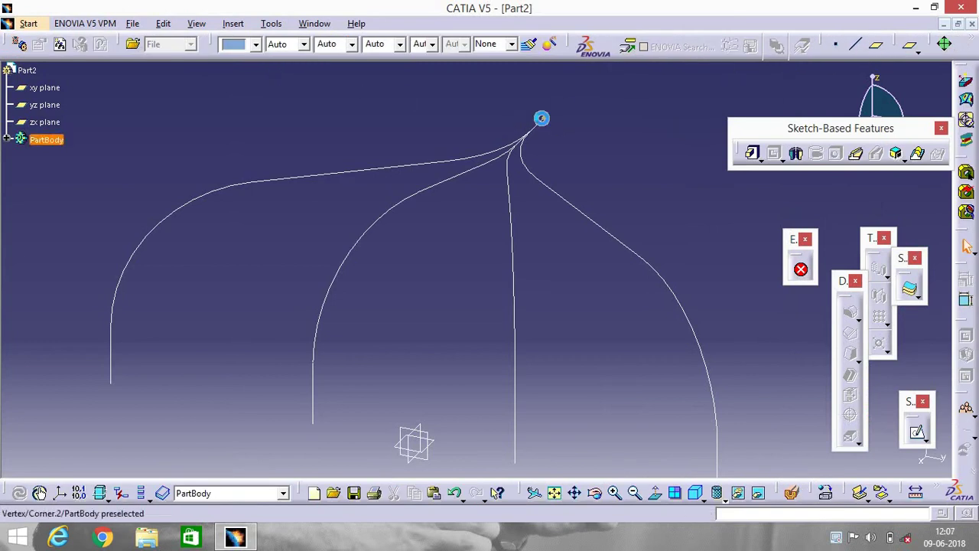
Step: Create a Parallel through point plane at the curves' shared outlet endpoint, using the YZ plane as reference
left_click(542, 119)
left_click(882, 48)
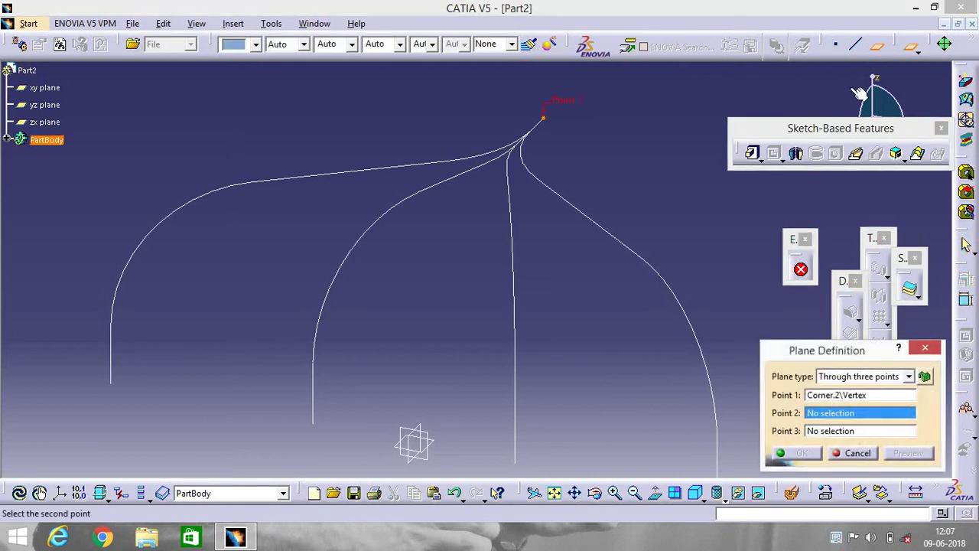
left_click(911, 378)
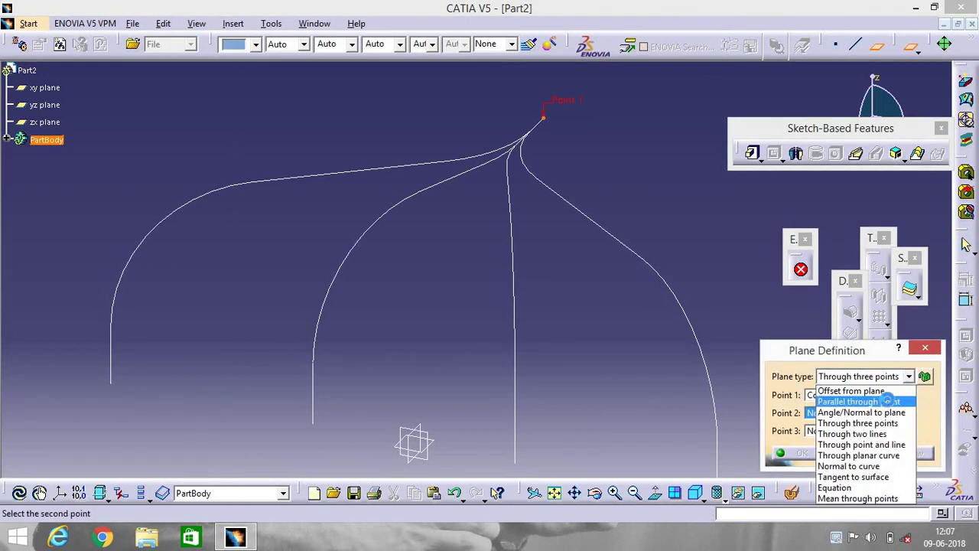
left_click(887, 401)
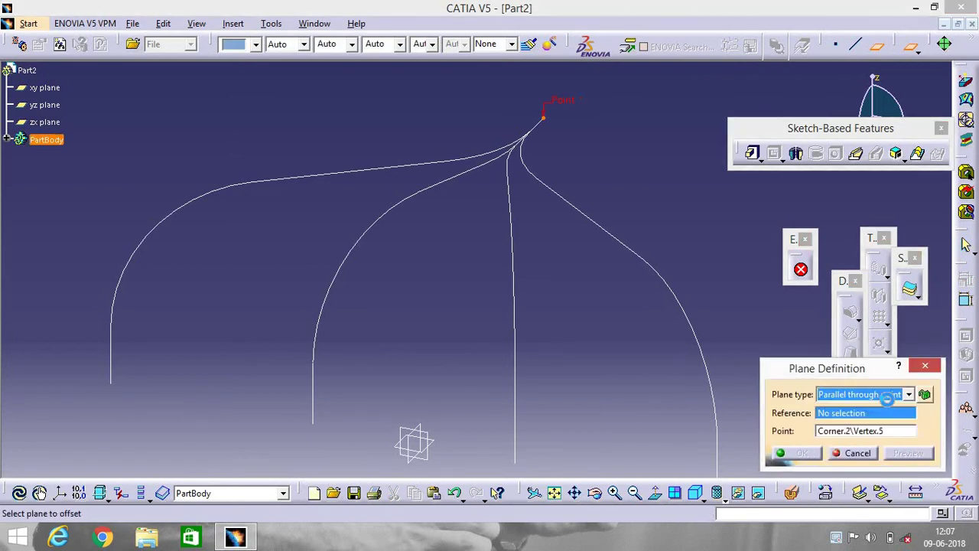
right_click(848, 421)
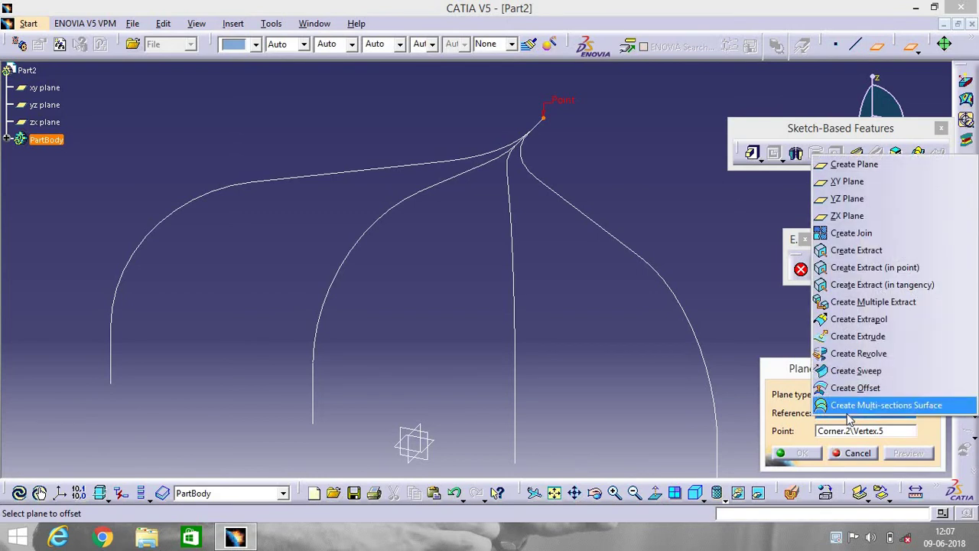
left_click(890, 196)
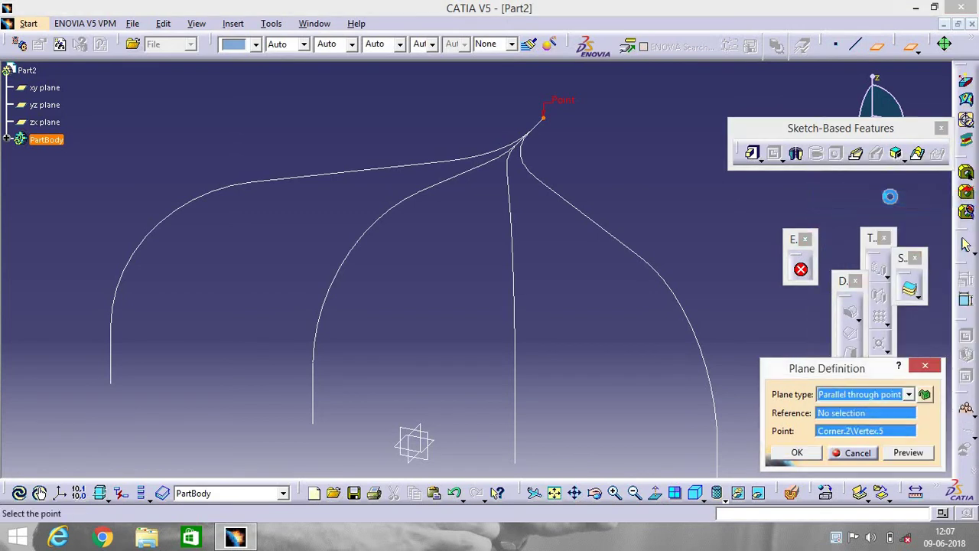
left_click(799, 453)
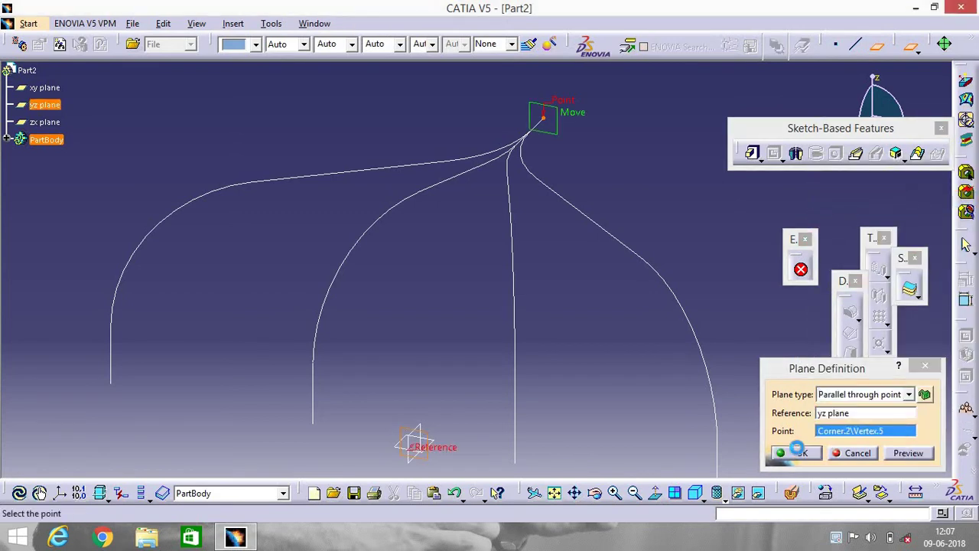
Step: Start a sketch on the new plane and draw a circle about 39 mm in diameter, centred on the curves' shared endpoint
left_click(558, 126)
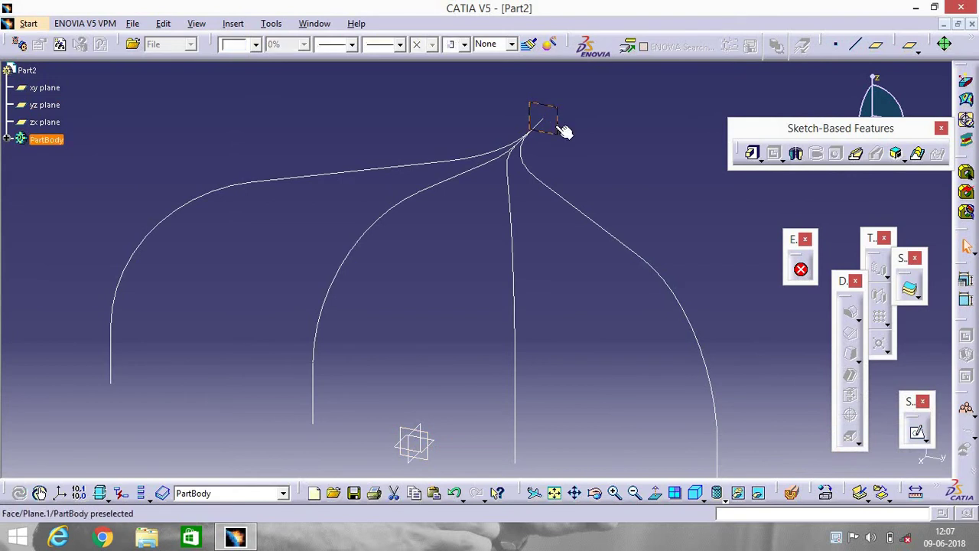
left_click(914, 430)
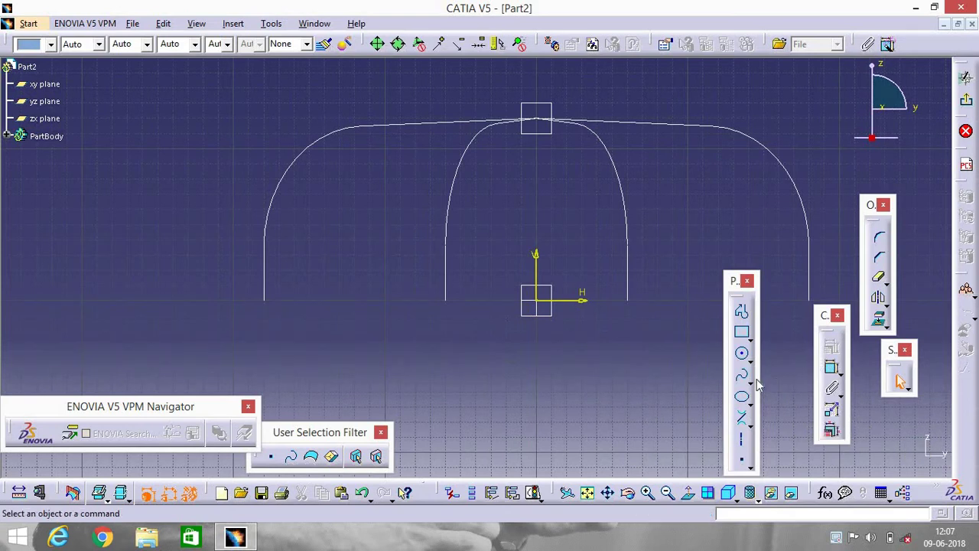
left_click(741, 353)
left_click(537, 118)
left_click(561, 98)
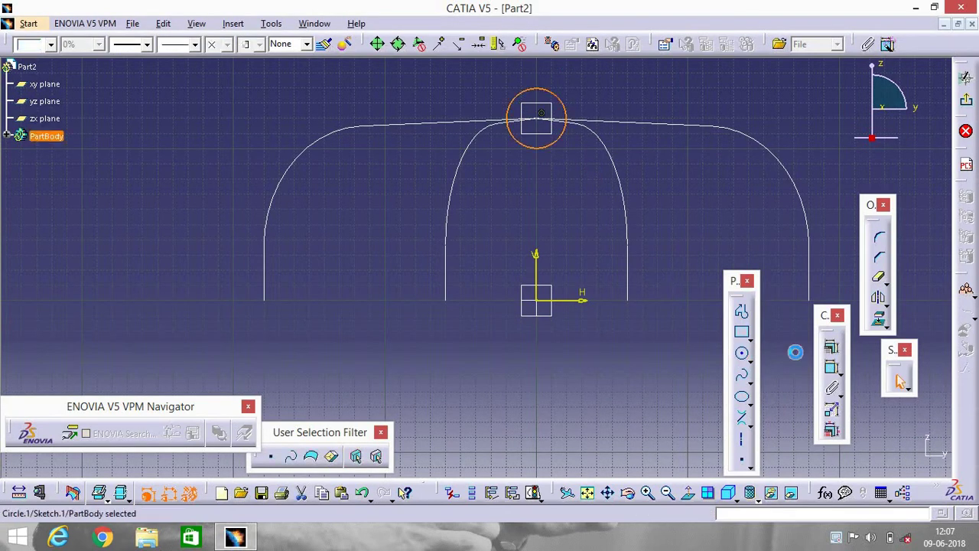
Step: Constrain the profile circle's diameter to 60 mm and finish the sketch
left_click(831, 369)
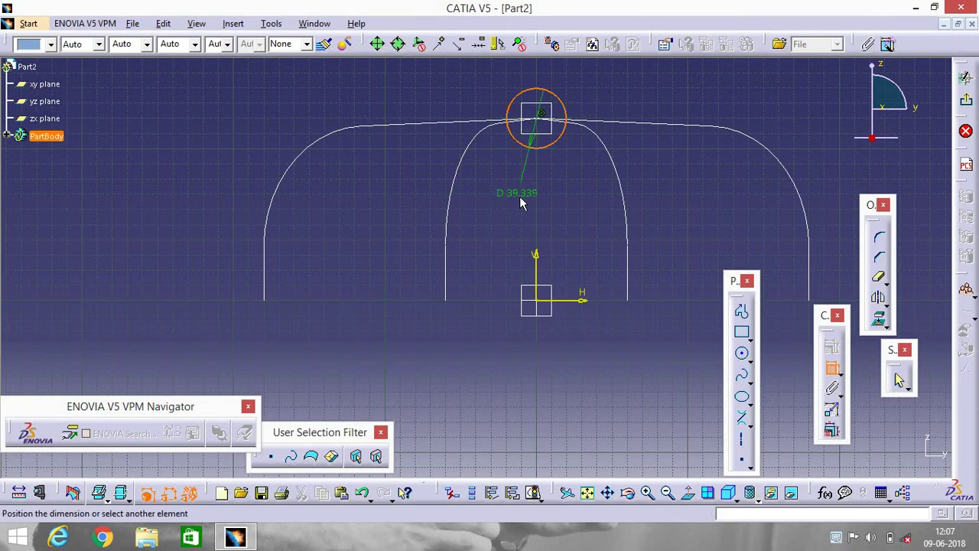
left_click(520, 196)
double_click(519, 196)
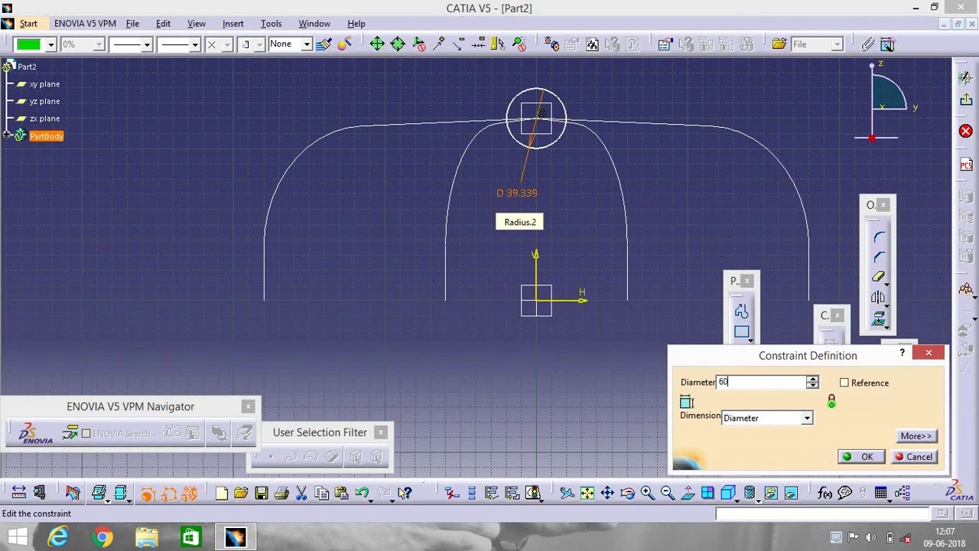
type("60")
key("Return")
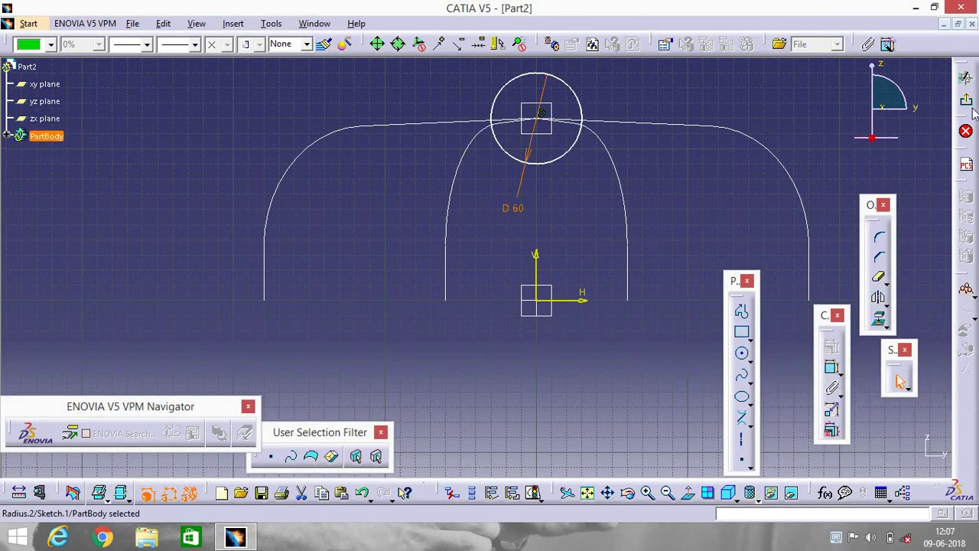
left_click(968, 101)
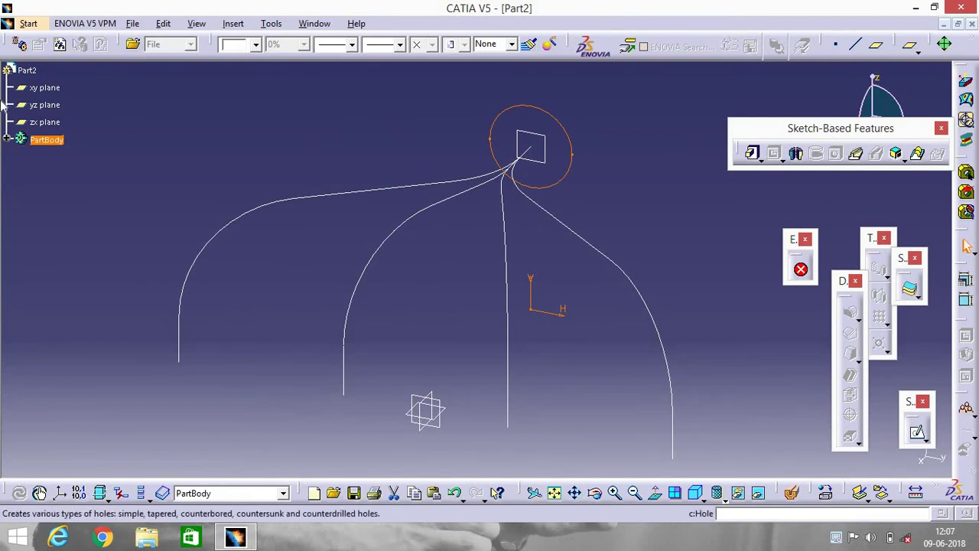
Step: Create a Rib sweeping the 60 mm circle sketch along the outer pipe centre curve Corner.2
left_click(8, 140)
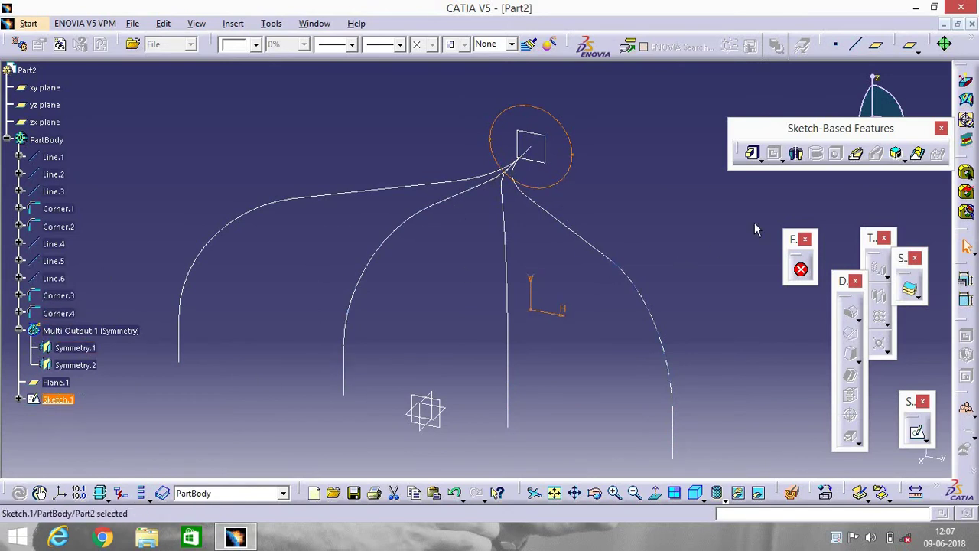
left_click(857, 157)
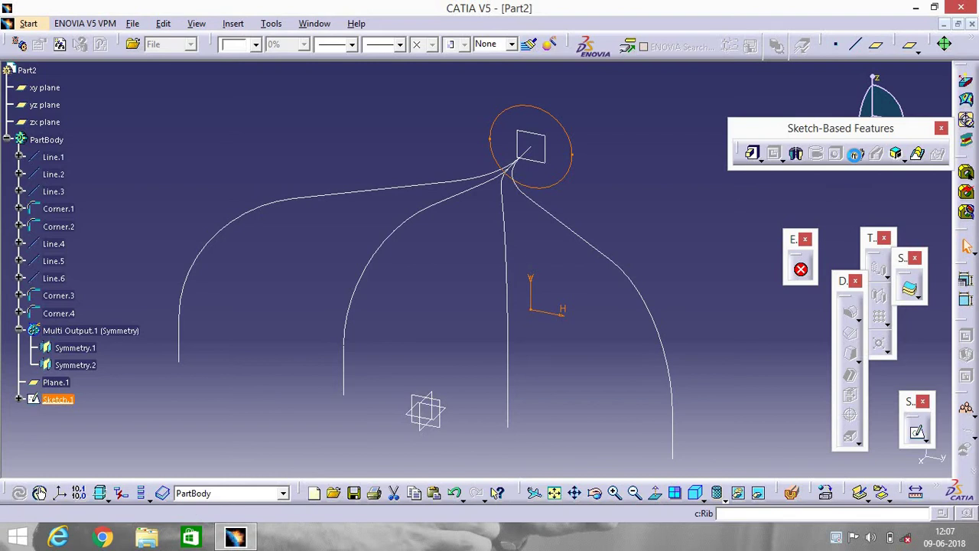
left_click(379, 192)
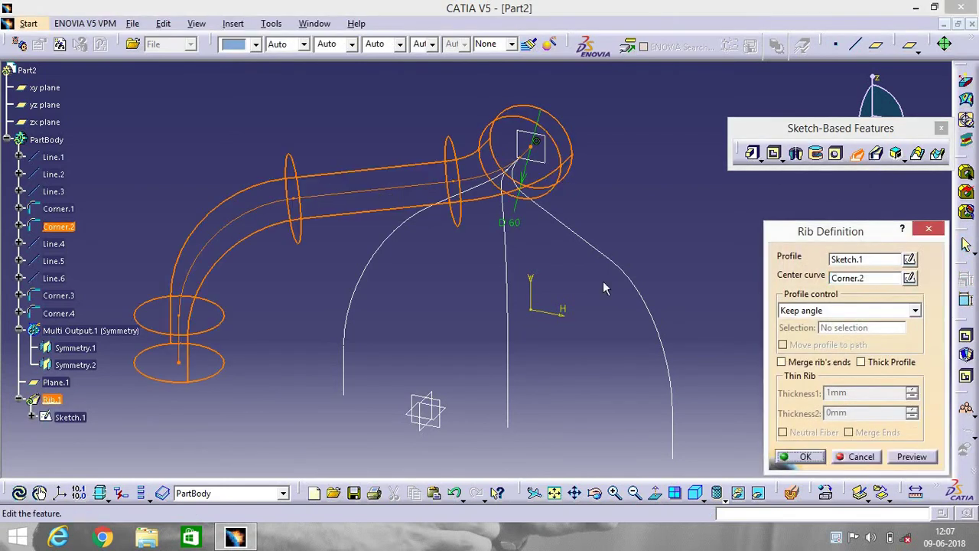
left_click(806, 457)
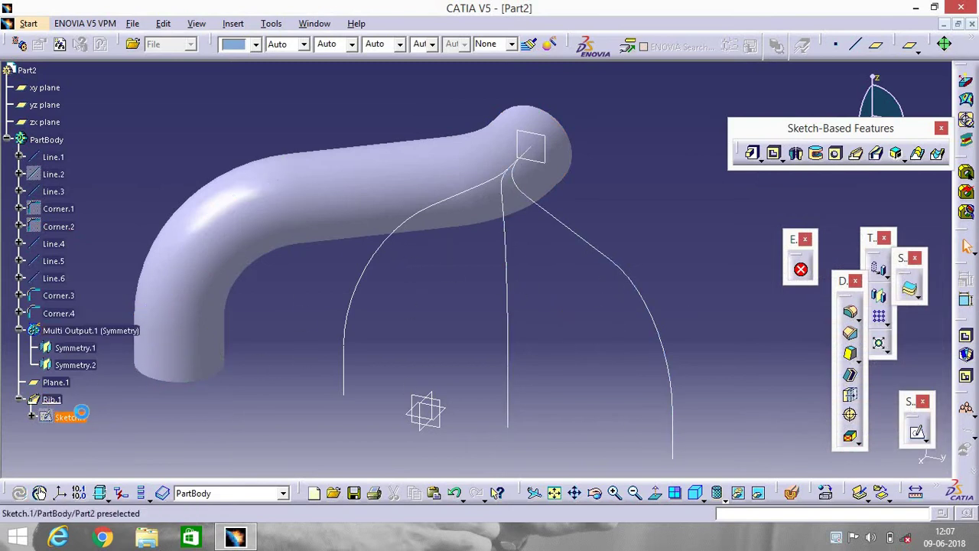
Step: Create a second Rib with the same circle sketch along the inner pipe centre curve Corner.4
left_click(374, 298)
left_click(856, 153)
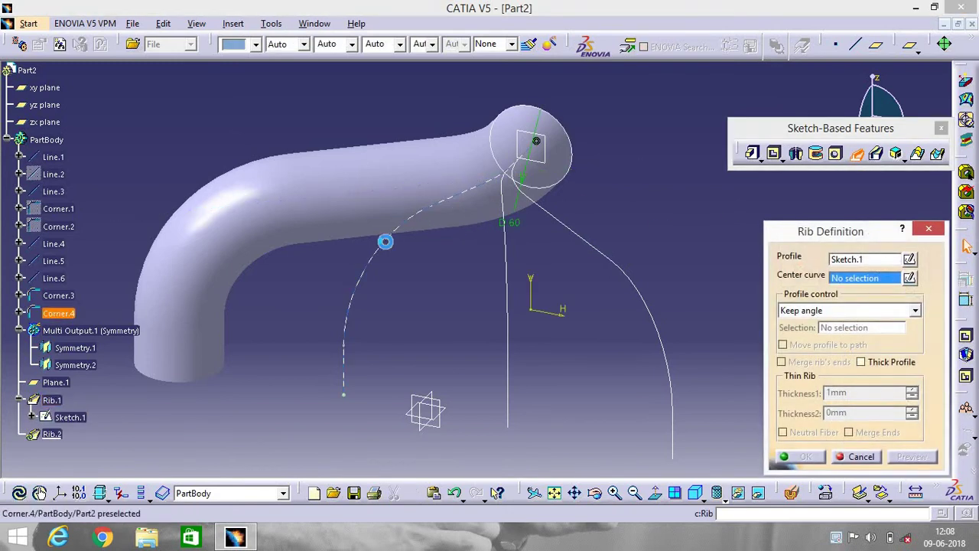
left_click(387, 248)
left_click(807, 456)
Step: Create a third Rib with the same circle sketch along the mirrored inner curve Symmetry.2
left_click(85, 417)
left_click(815, 154)
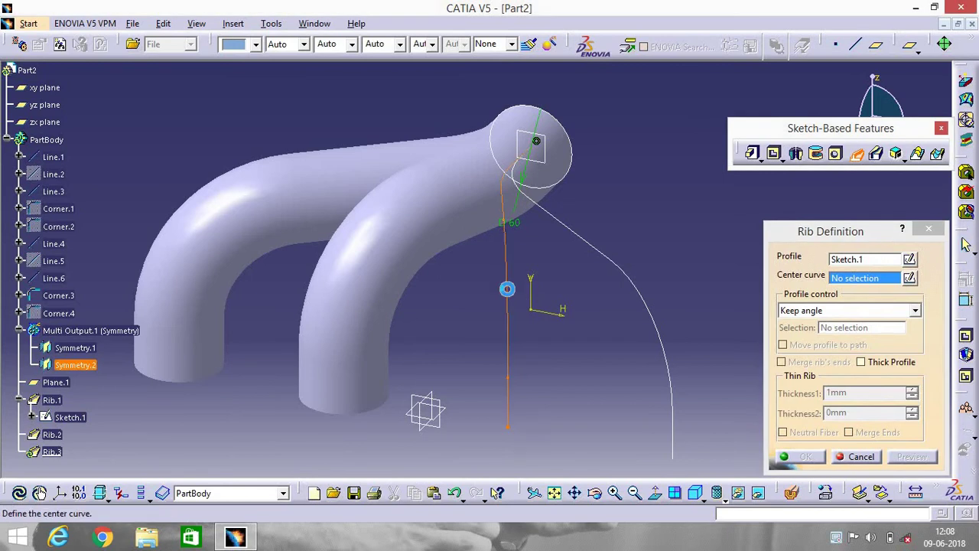
left_click(507, 289)
left_click(805, 453)
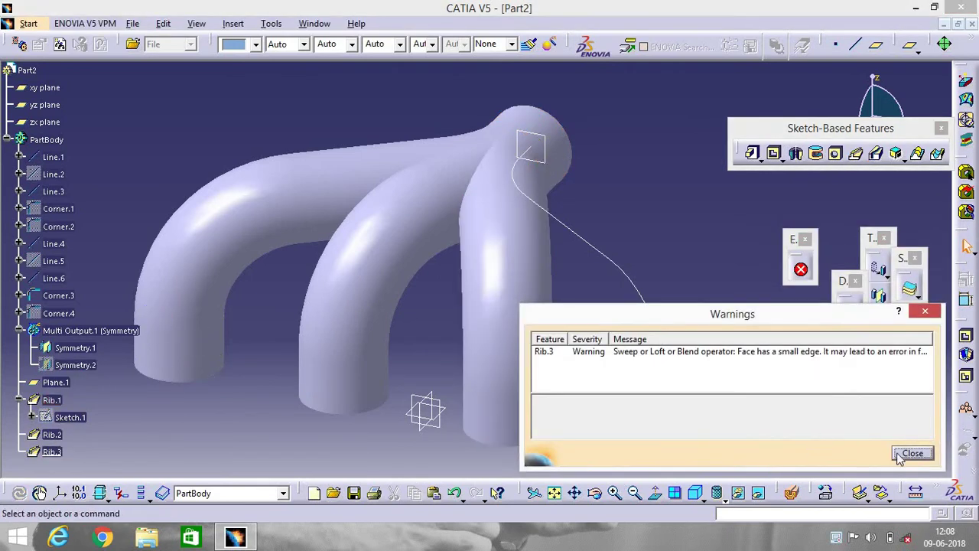
left_click(911, 452)
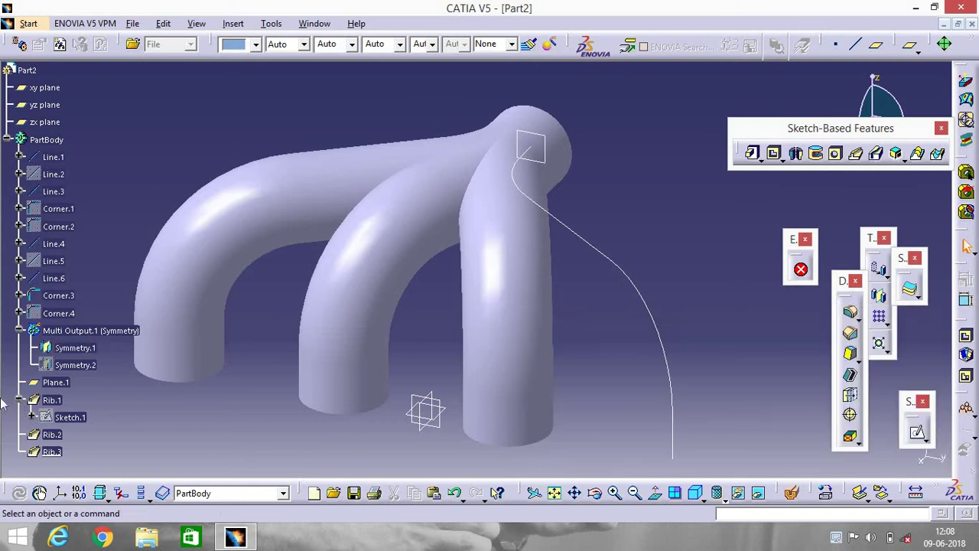
Step: Create a fourth Rib with the same circle sketch along the mirrored outer curve Symmetry.1
left_click(70, 417)
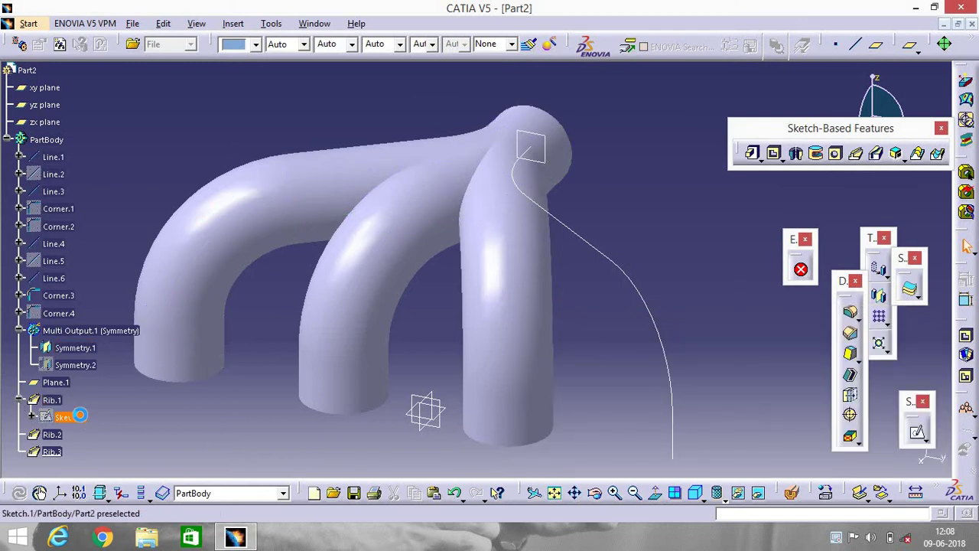
left_click(667, 368)
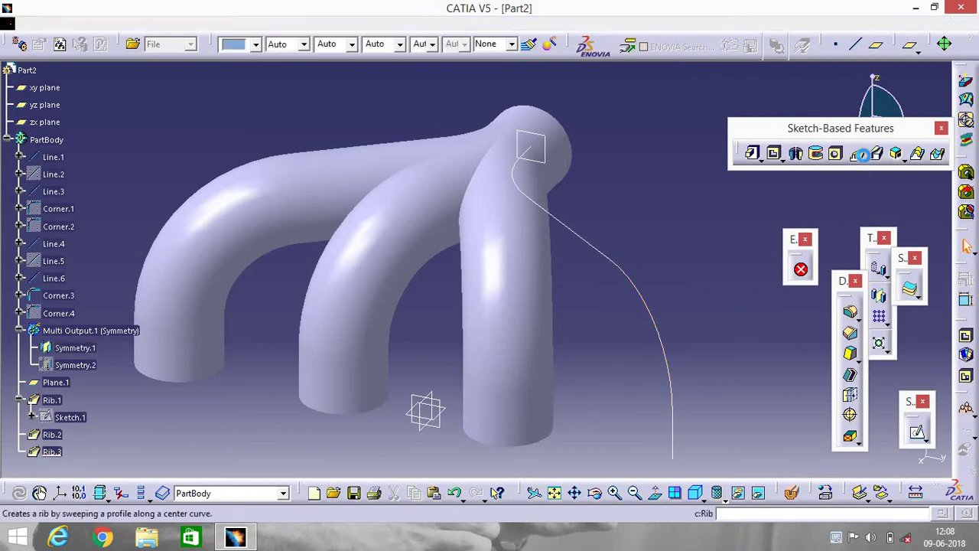
left_click(856, 154)
left_click(86, 417)
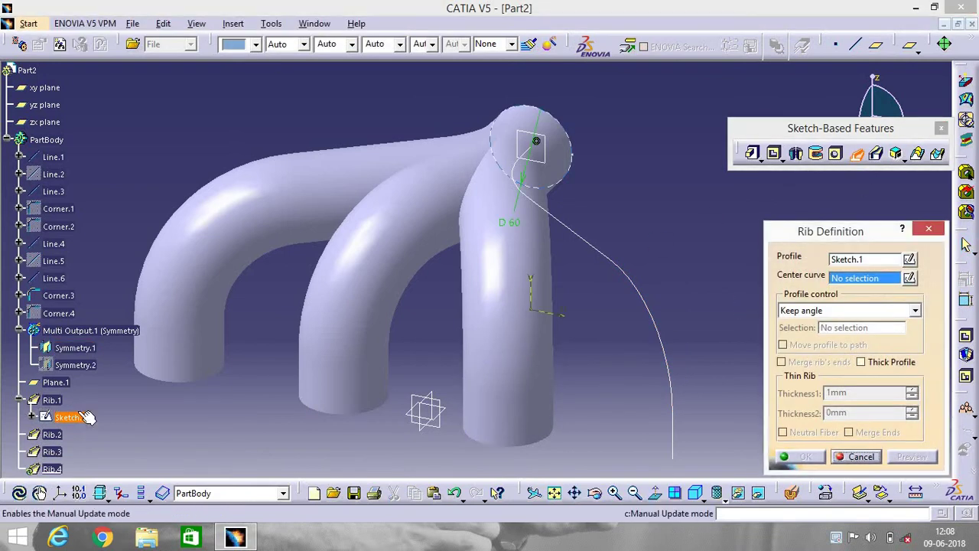
left_click(677, 369)
left_click(806, 457)
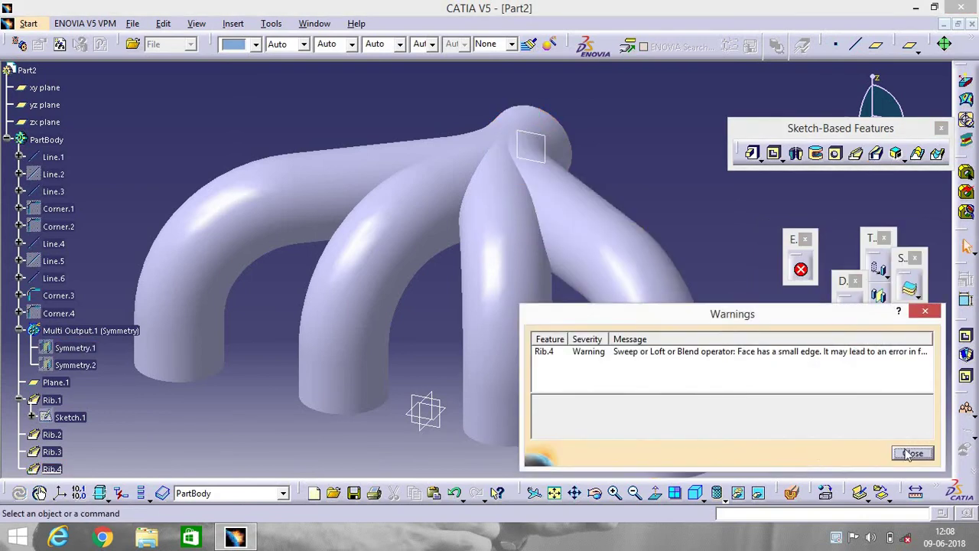
left_click(912, 454)
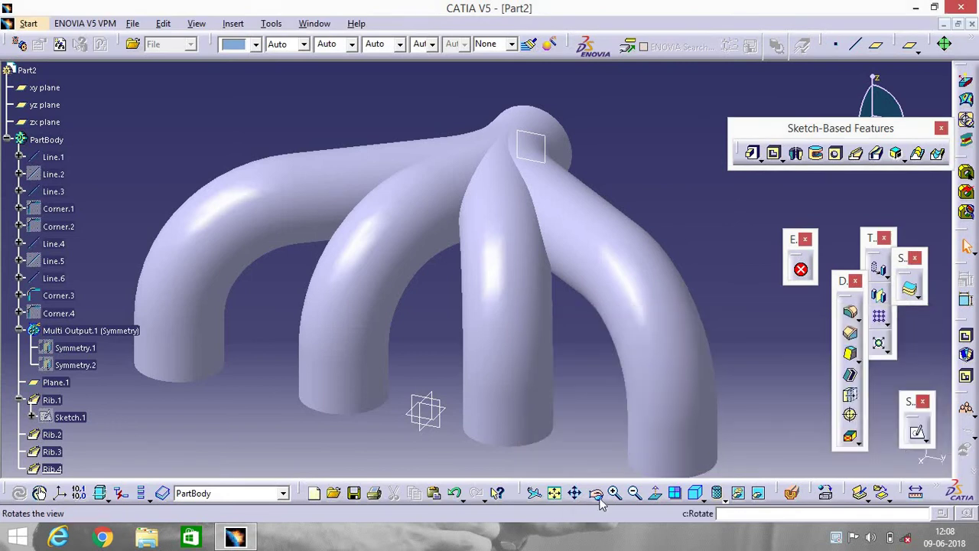
Step: Start a Shell and choose the end faces of the four inlet pipes as faces to remove
left_click_drag(596, 493, 247, 216)
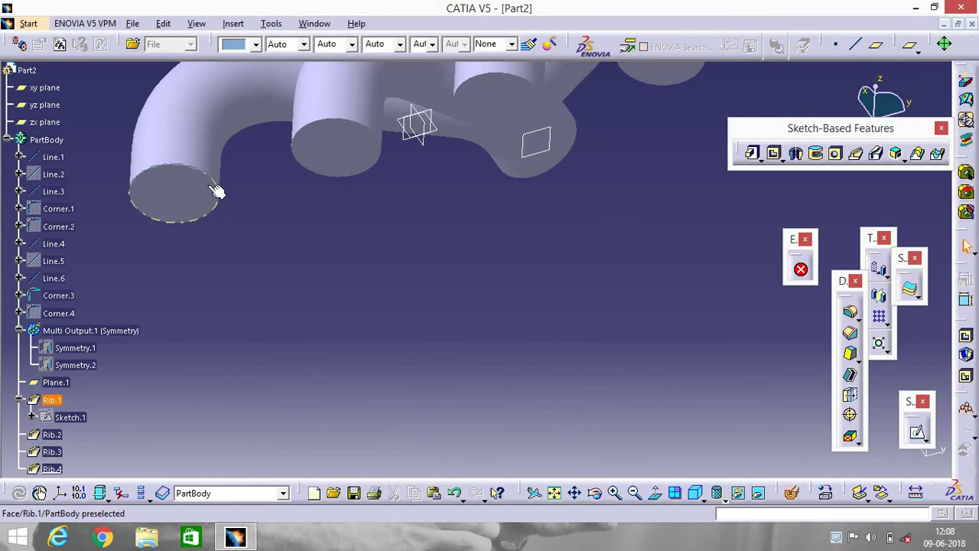
left_click(851, 379)
left_click(170, 191)
left_click(344, 164)
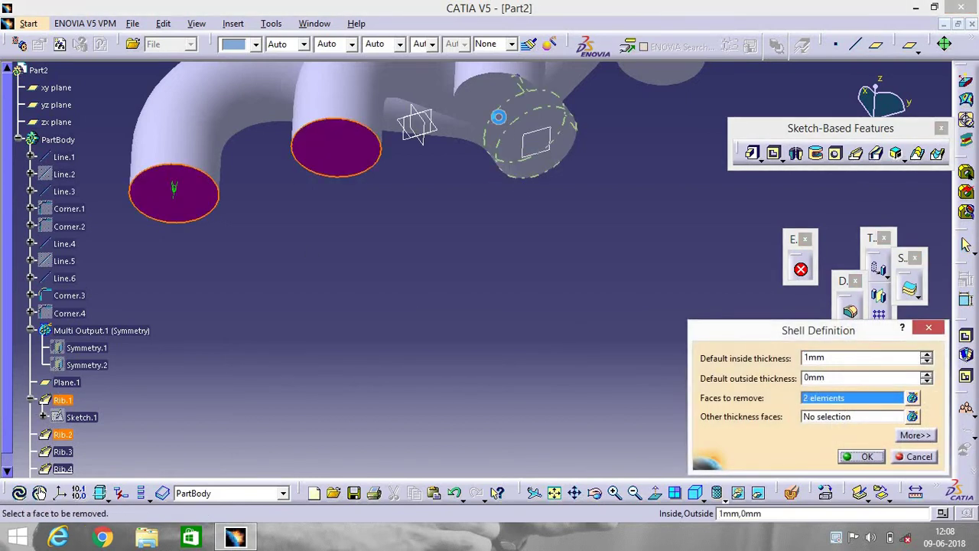
left_click(498, 115)
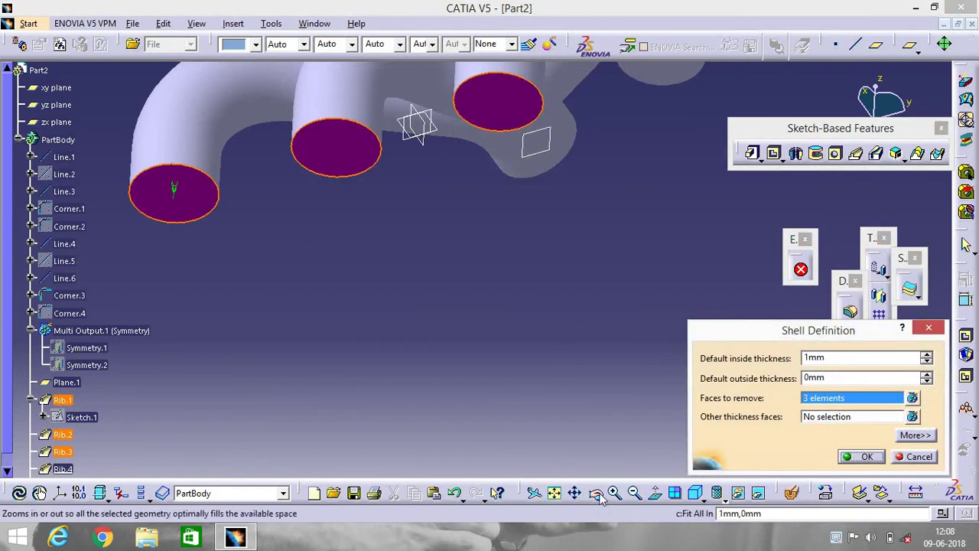
left_click(867, 457)
middle_click_drag(526, 399, 536, 482)
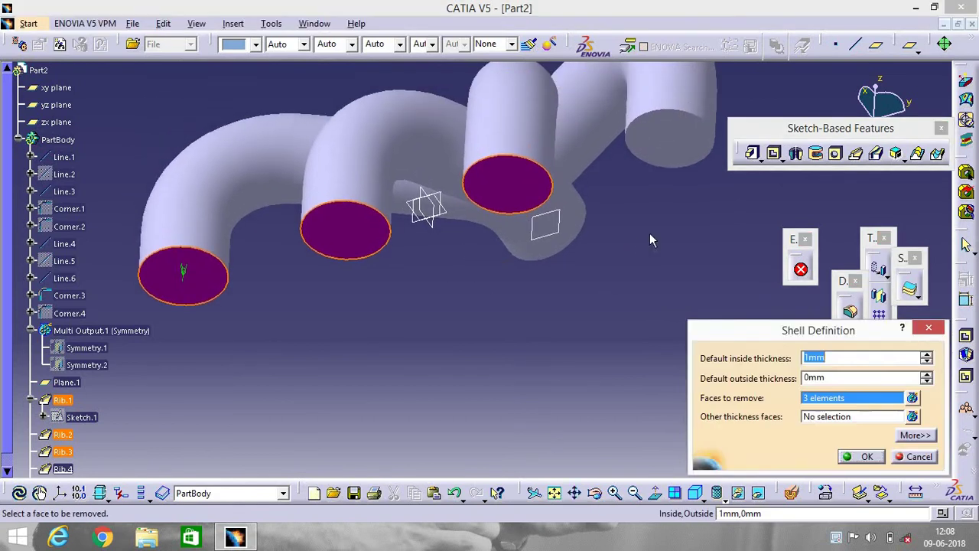
left_click(678, 158)
Step: Add the common outlet's end face to the faces to remove and shell the manifold with 5 mm inside thickness
left_click(595, 495)
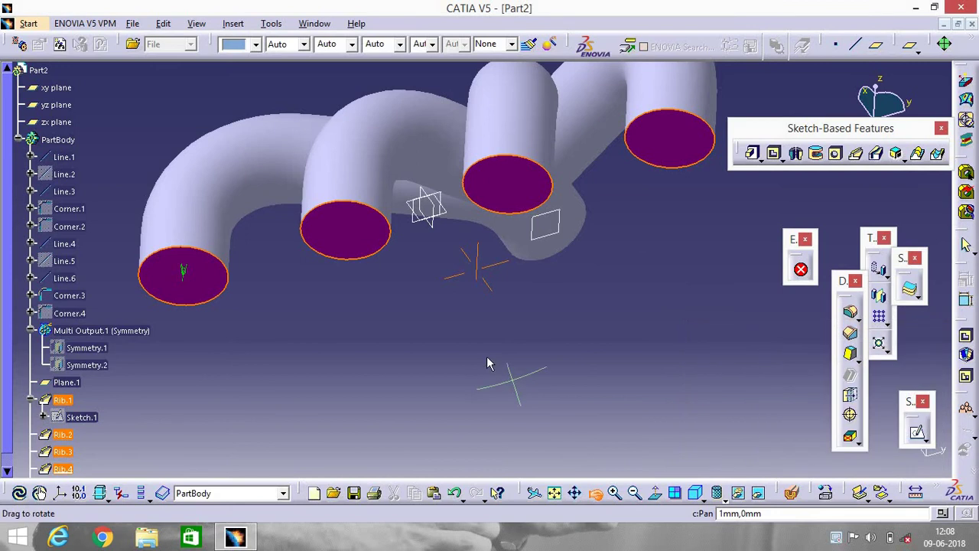
left_click_drag(365, 257, 592, 316)
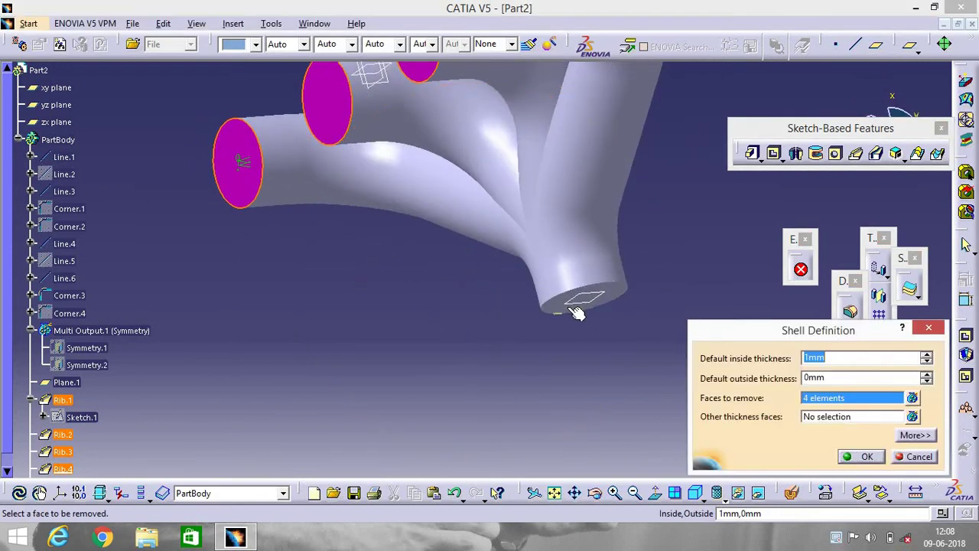
left_click(578, 310)
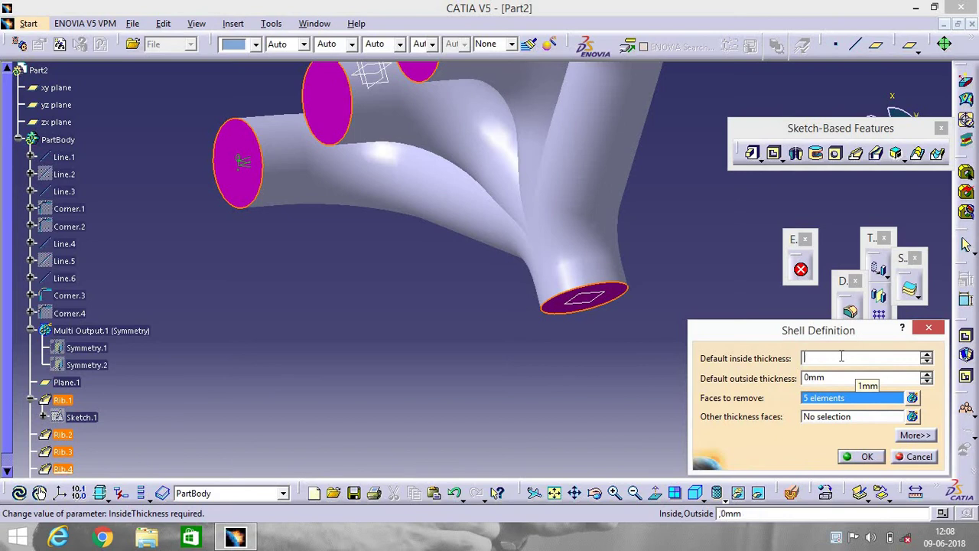
type("5")
key("Return")
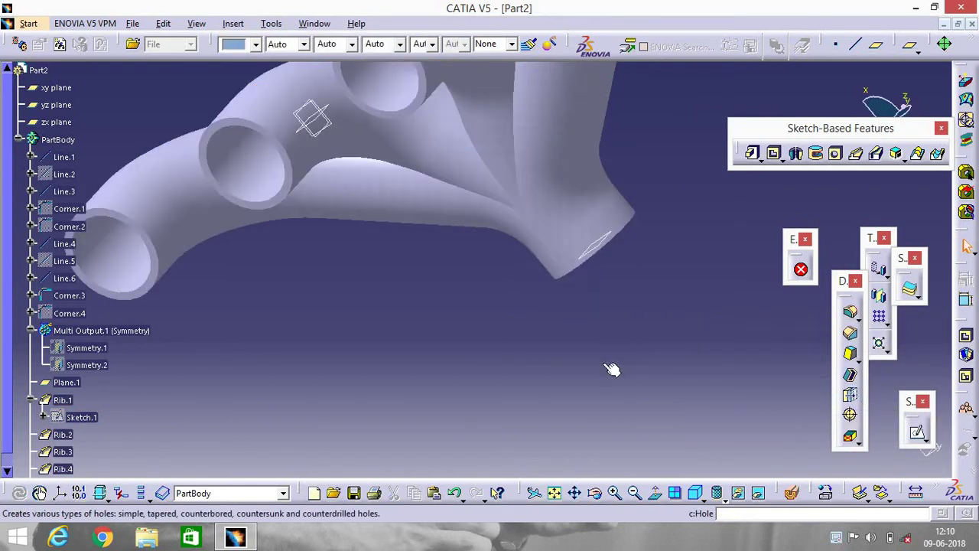
Step: Start a sketch on Plane.1 at the common outlet and orient it to face the outlet opening
left_click(595, 493)
left_click_drag(456, 285, 607, 345)
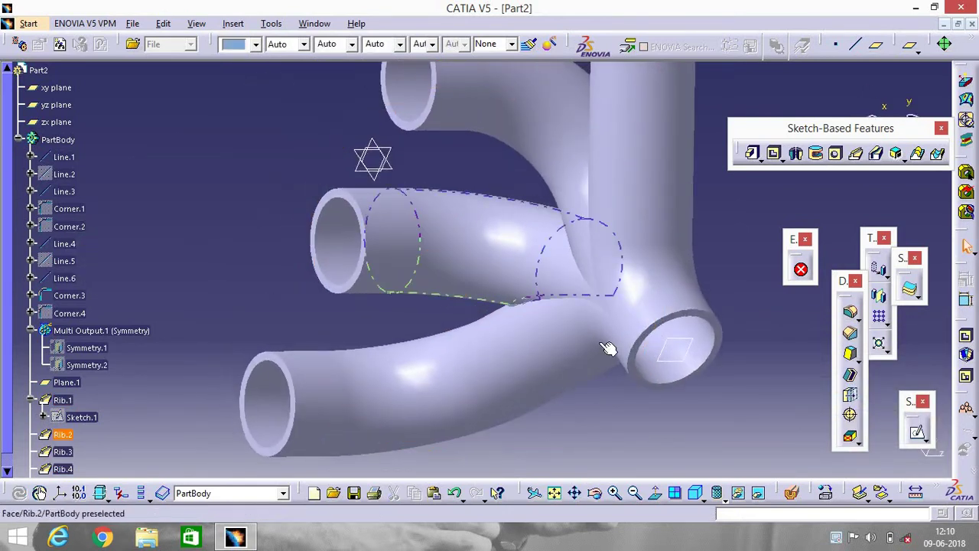
left_click(685, 357)
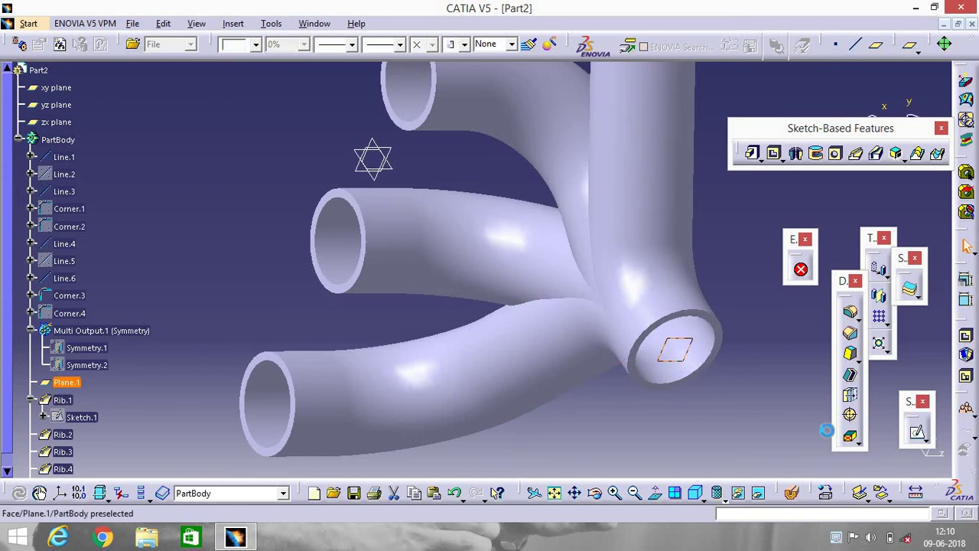
left_click(917, 435)
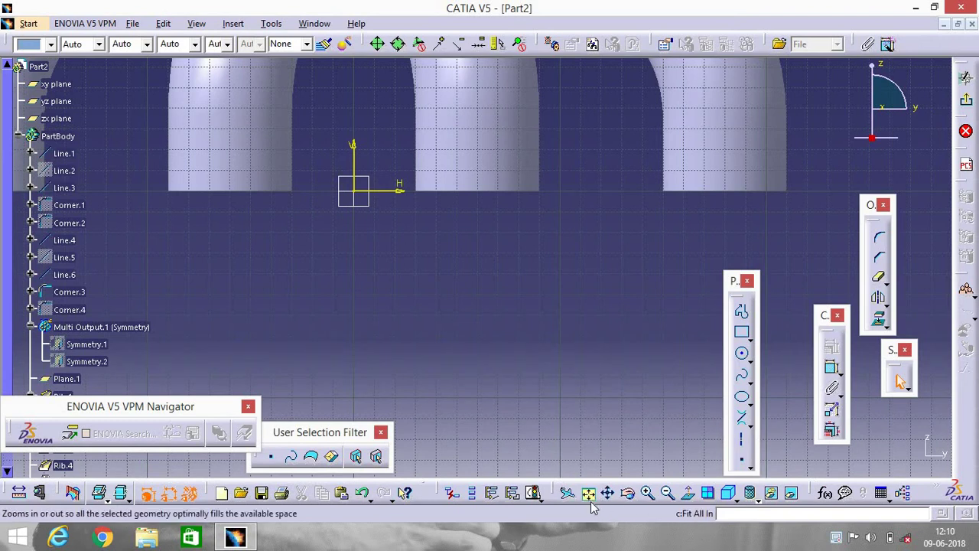
left_click(590, 502)
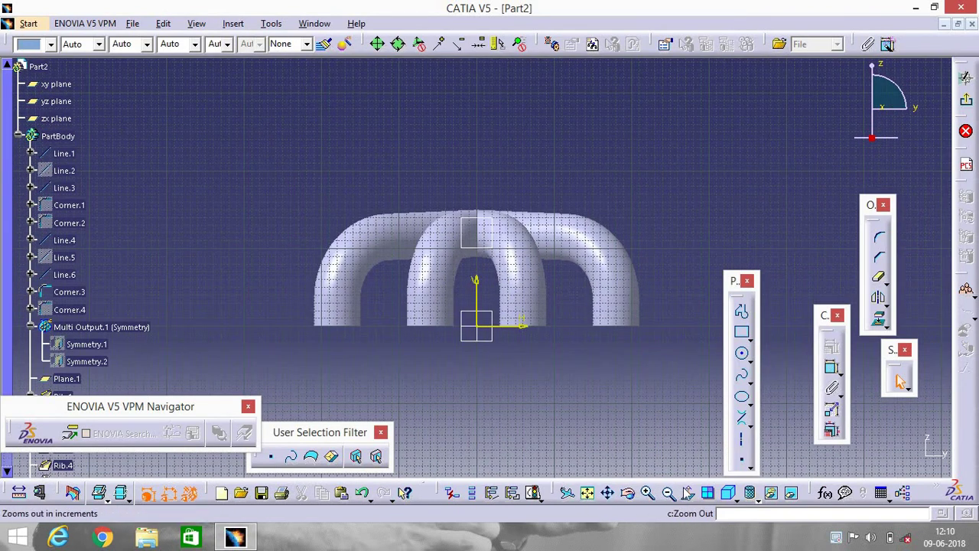
left_click(738, 498)
left_click(748, 383)
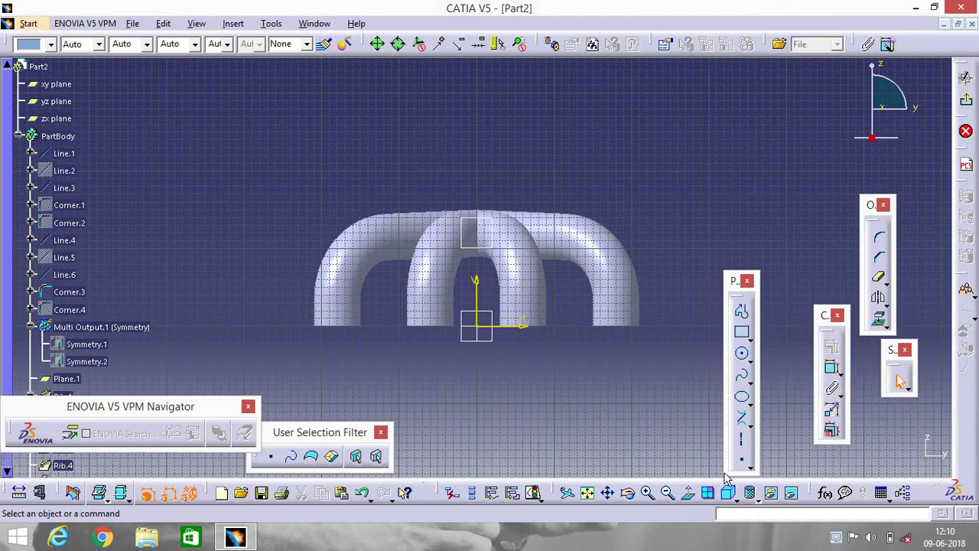
left_click(733, 494)
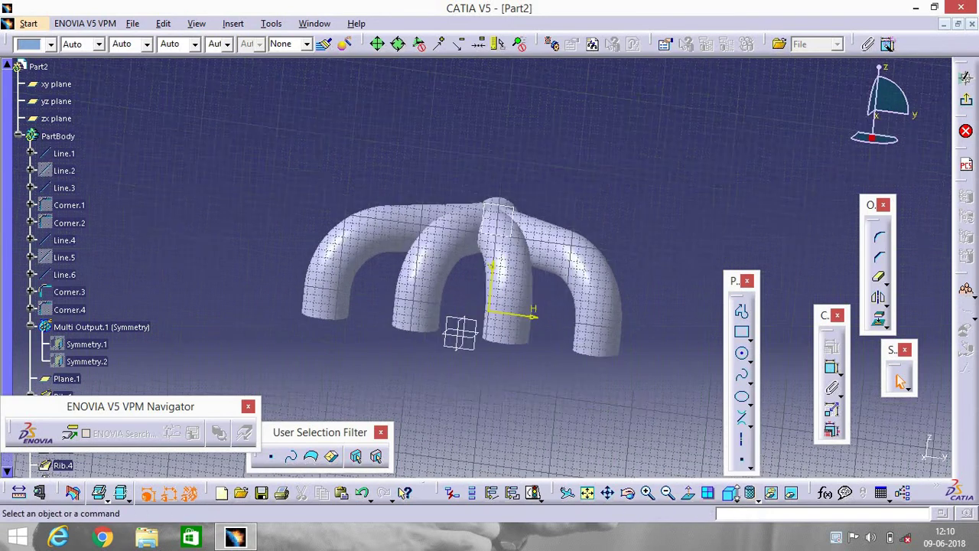
left_click(738, 497)
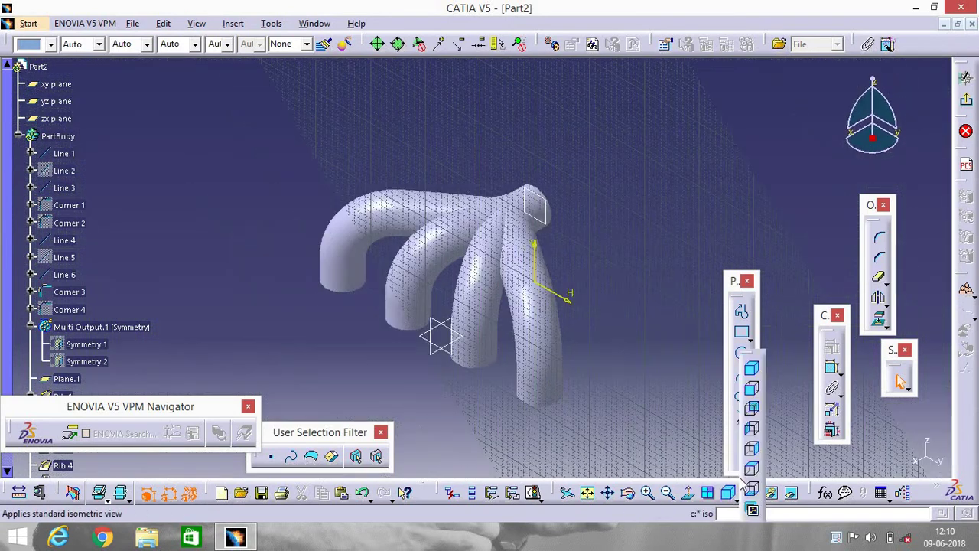
left_click(748, 411)
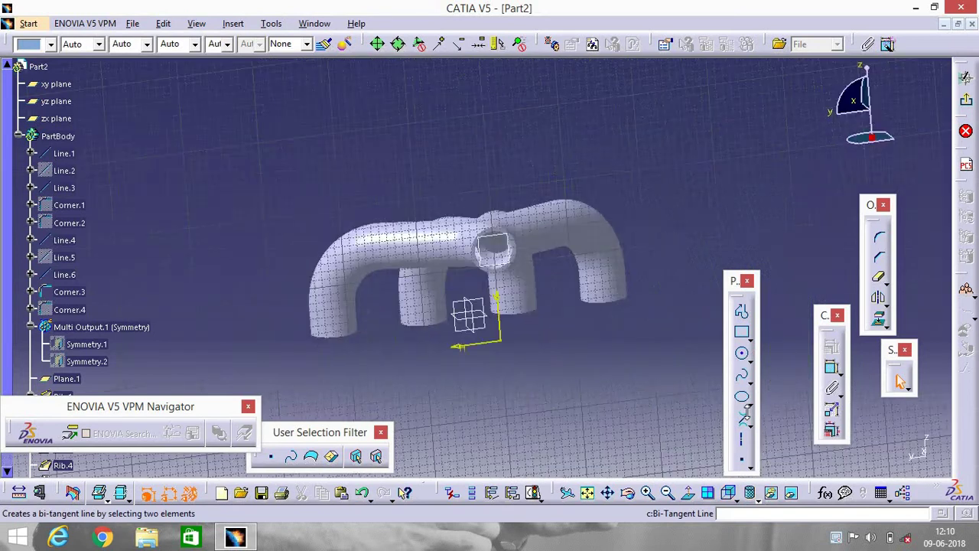
Step: Draw a small circle centred on the vertical axis just above the outlet pipe
left_click(742, 353)
left_click(476, 174)
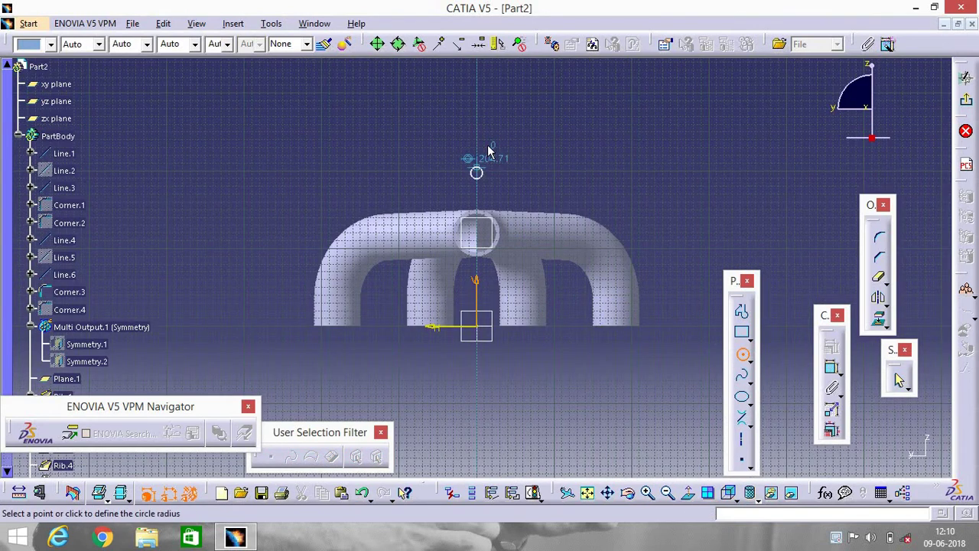
left_click(482, 161)
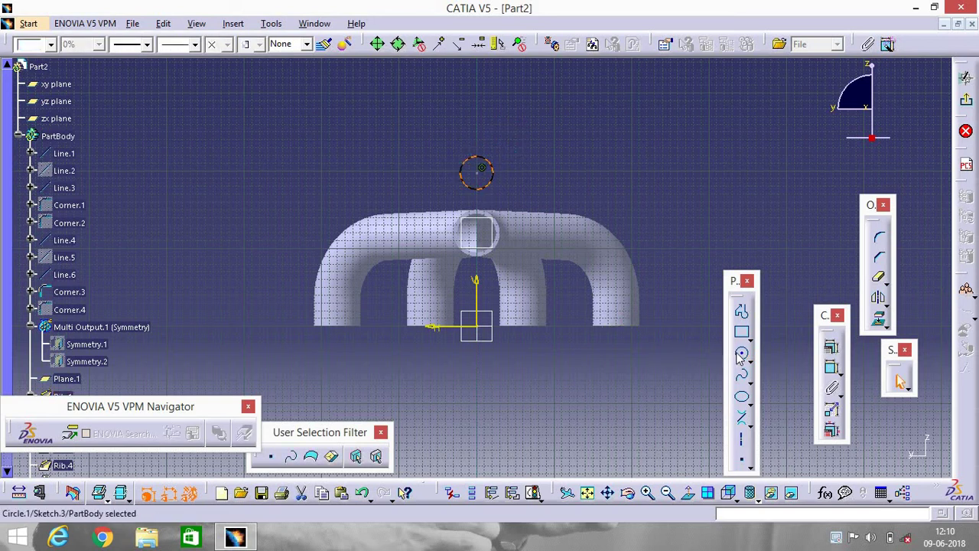
Step: Draw a concentric circle about 65 mm in diameter around the upper circle, and two concentric circles about 25 and 44 mm diagonally below the outlet
left_click(742, 355)
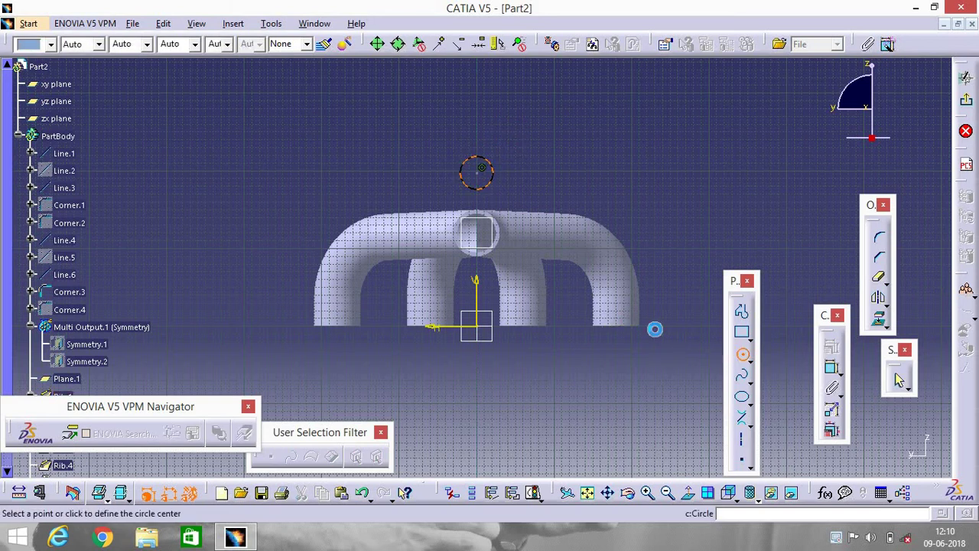
left_click(477, 170)
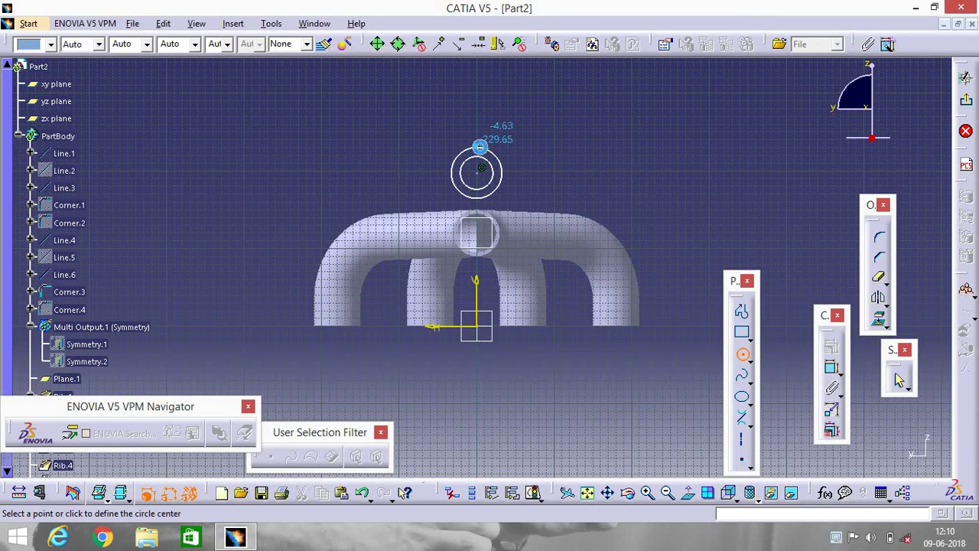
left_click(519, 281)
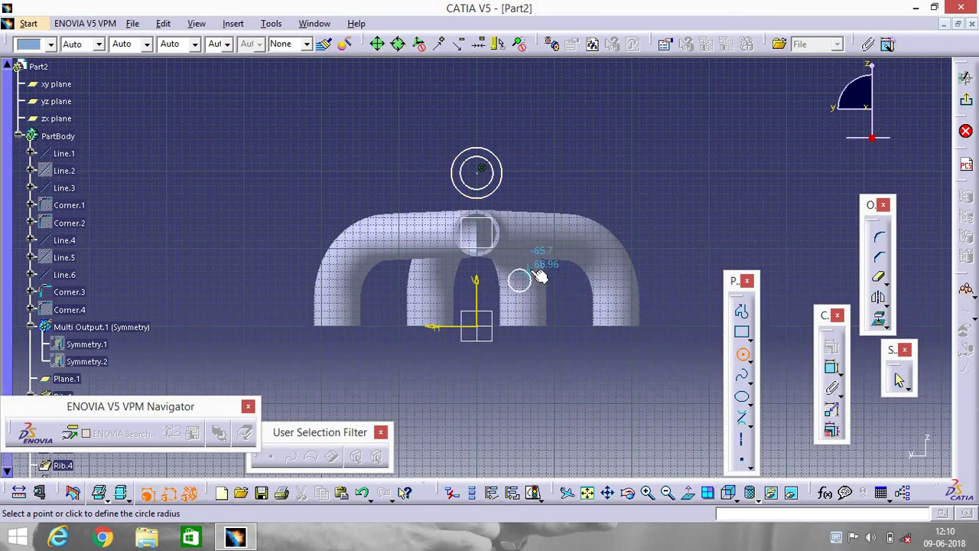
left_click(526, 282)
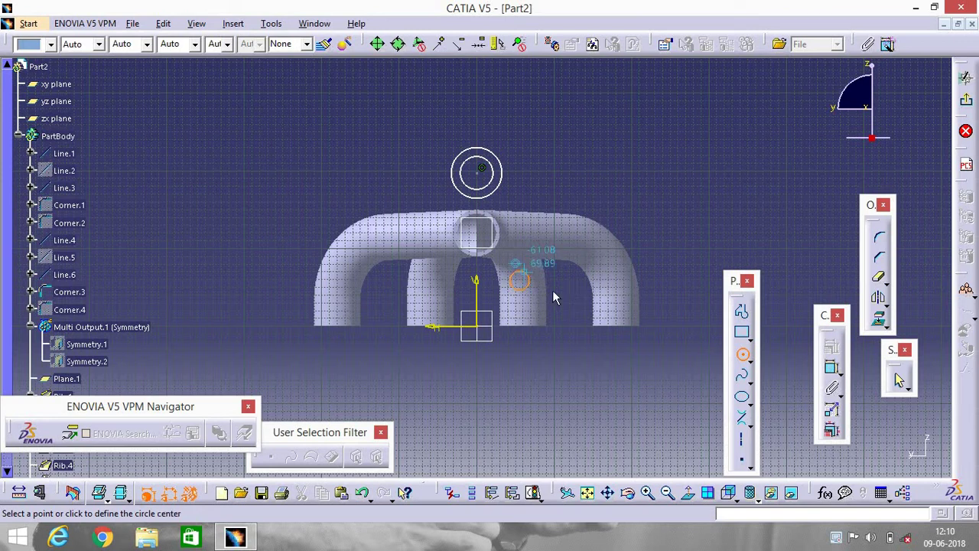
left_click(520, 280)
left_click(536, 277)
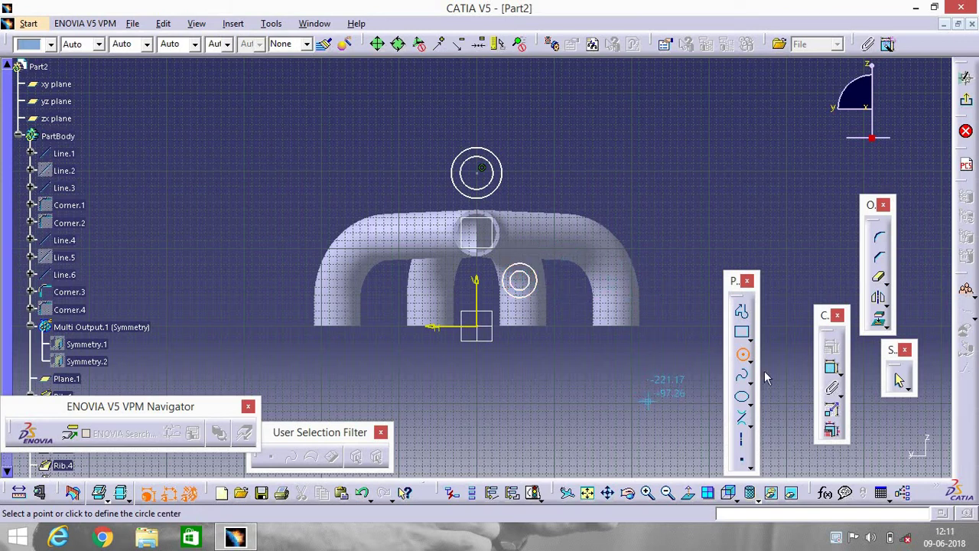
left_click(743, 353)
Step: Add diameter dimensions to both concentric circles above the outlet and both concentric circles below it
left_click(833, 366)
left_click(496, 189)
left_click(629, 159)
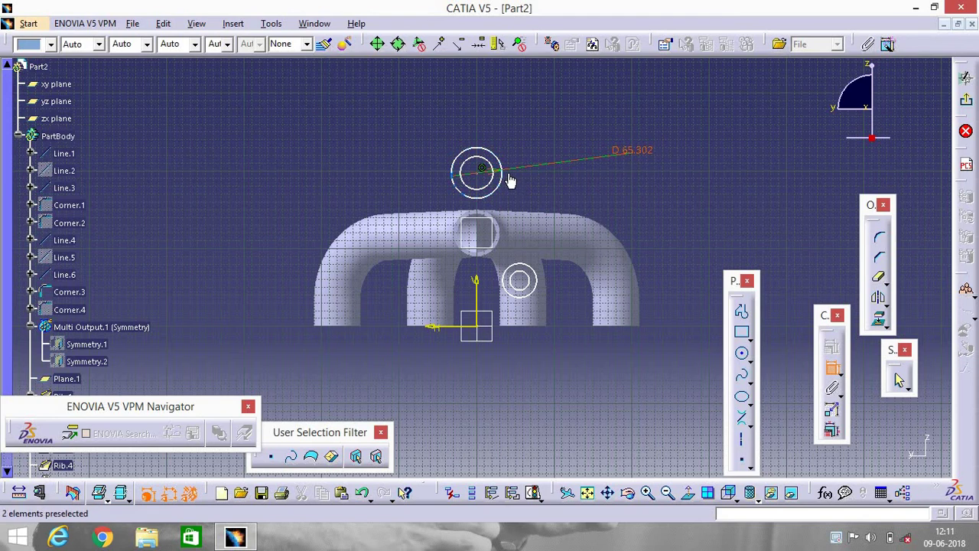
left_click(498, 182)
left_click(670, 196)
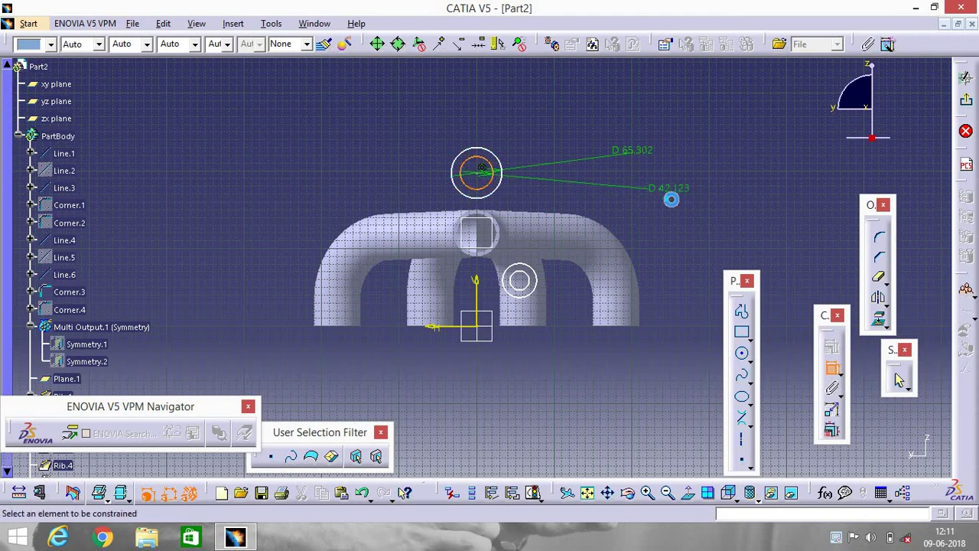
left_click(530, 293)
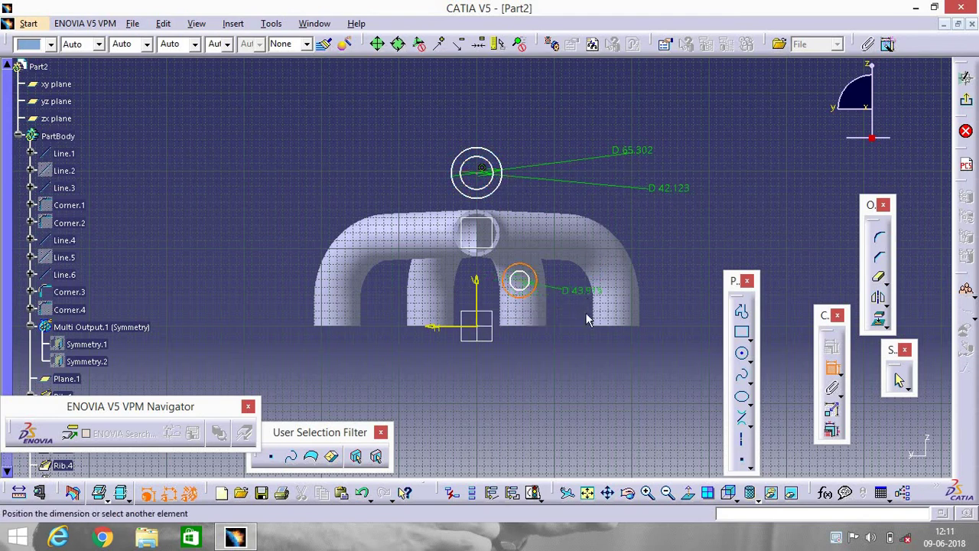
left_click(595, 385)
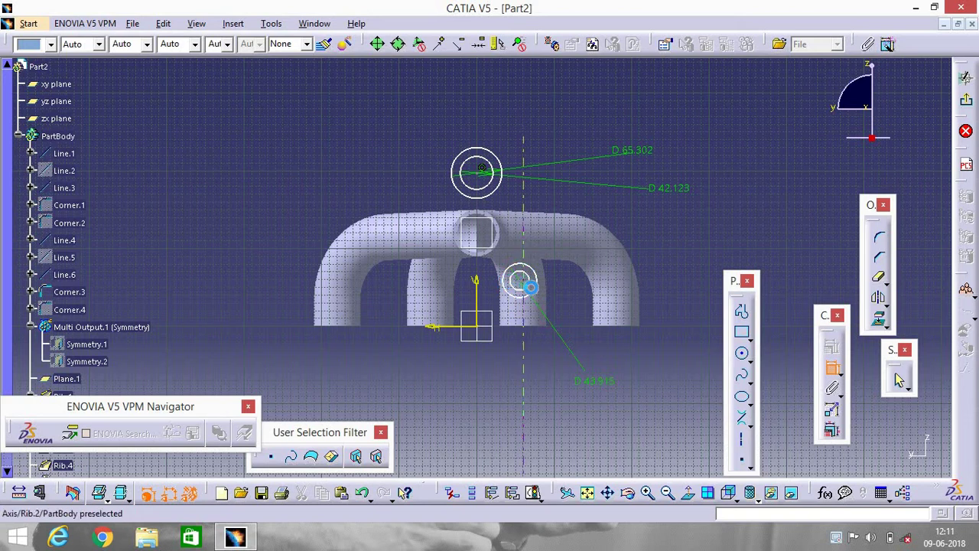
left_click(527, 283)
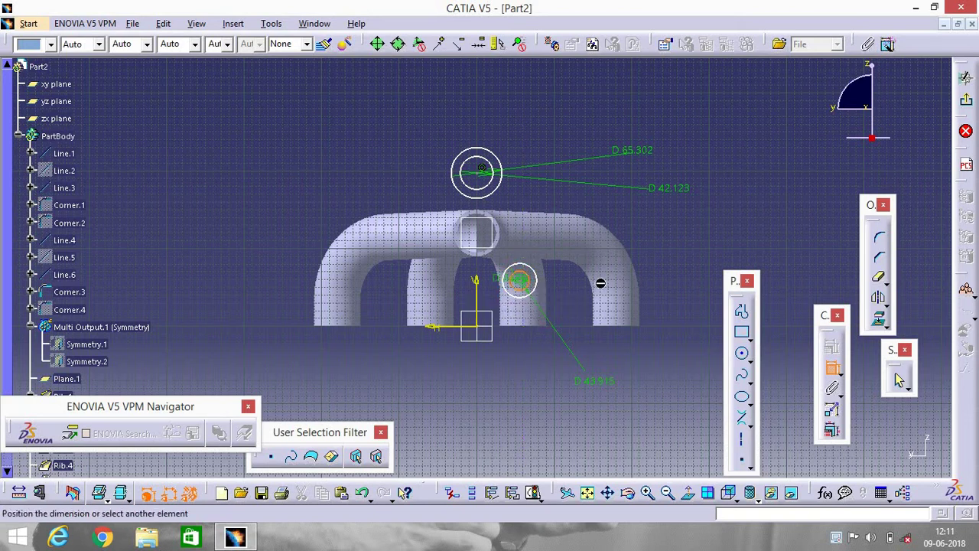
left_click(732, 256)
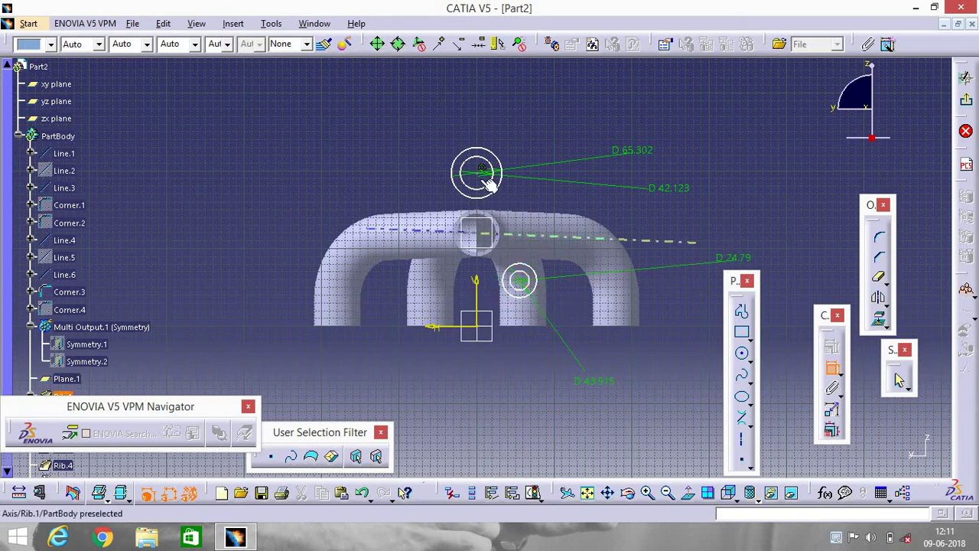
Step: Dimension the vertical distances from the horizontal axis to the centres of the upper and lower circle pairs
left_click(465, 334)
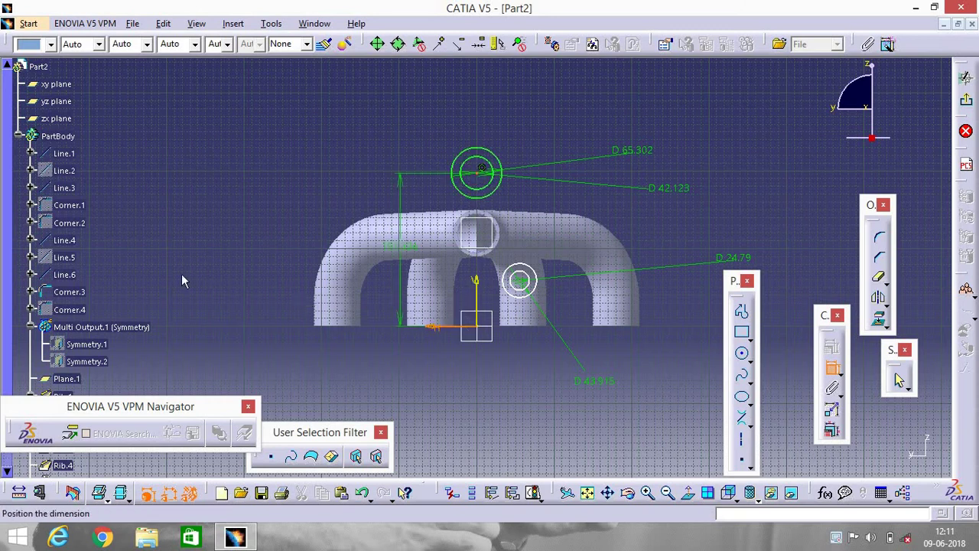
left_click(479, 172)
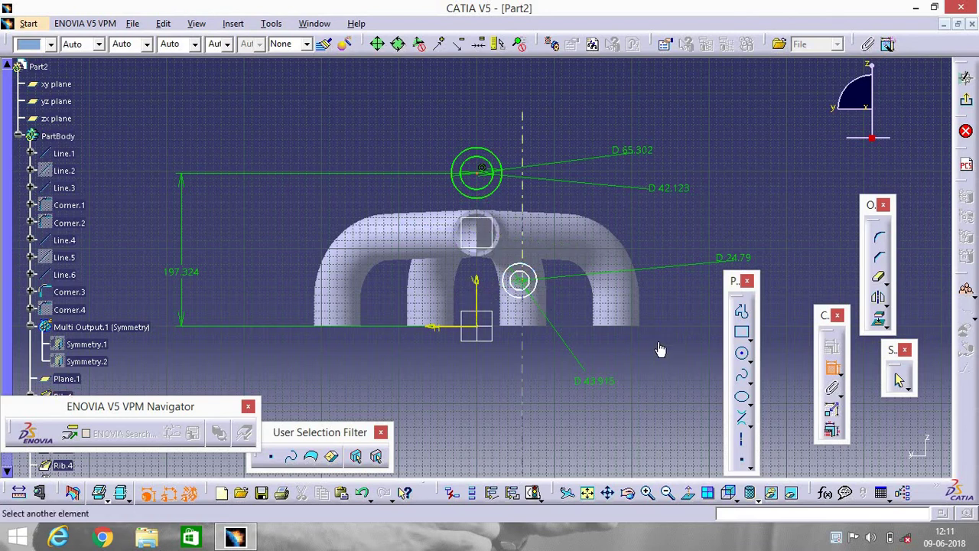
left_click(834, 372)
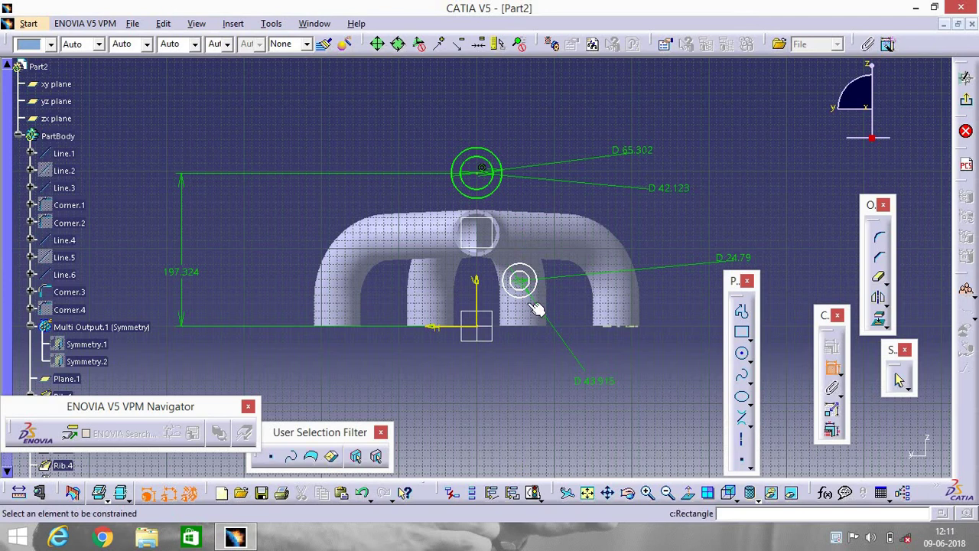
left_click(520, 282)
left_click(467, 328)
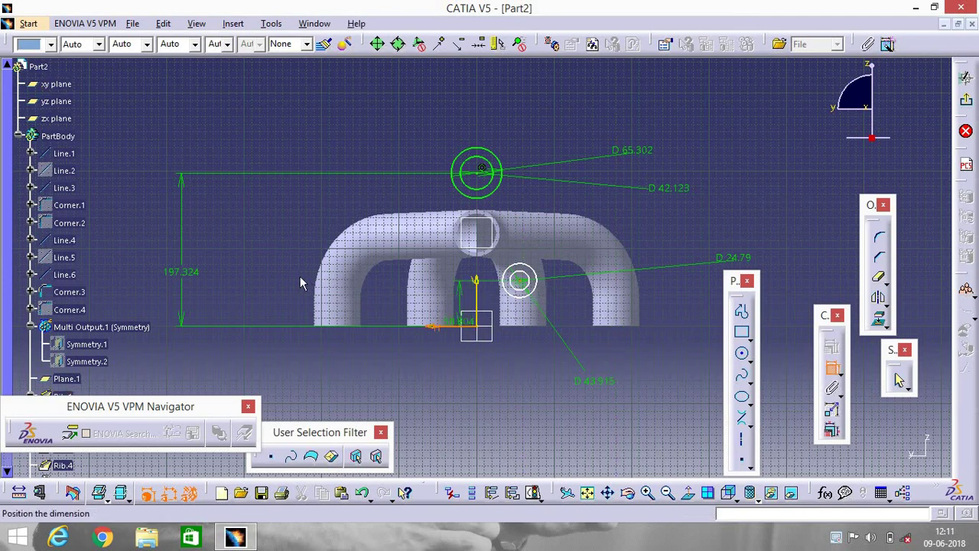
left_click(274, 278)
Step: Dimension the horizontal distance from the vertical axis to the centre of the lower circle pair
left_click(830, 368)
left_click(521, 281)
left_click(482, 305)
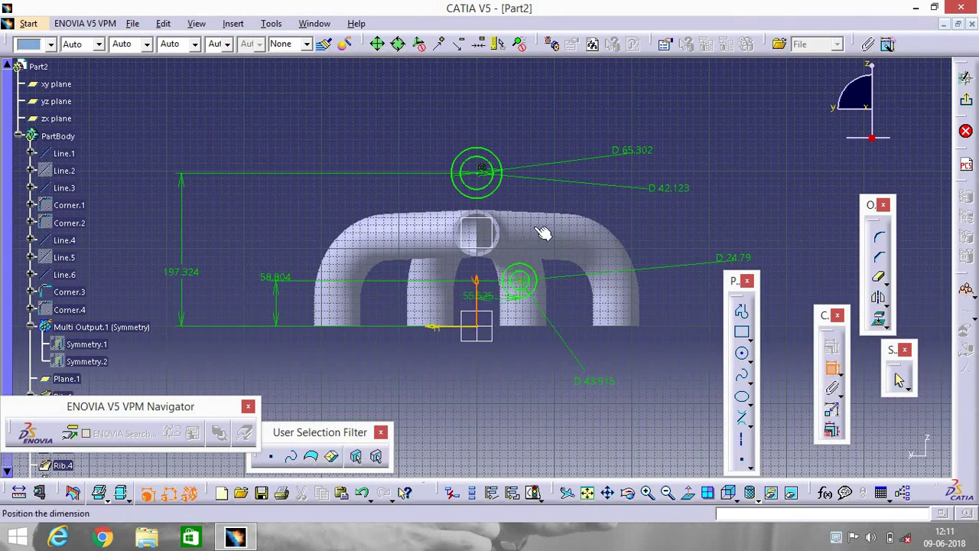
left_click(606, 216)
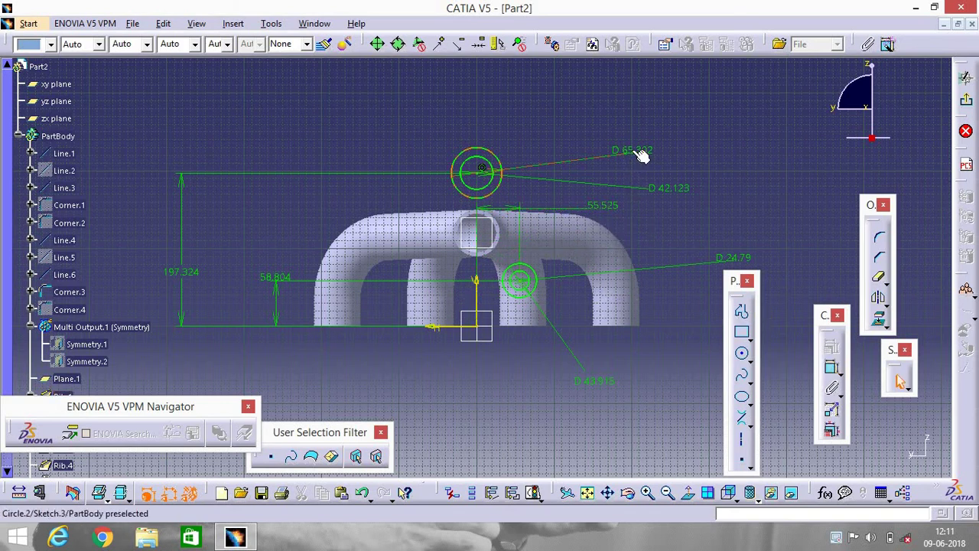
Step: Set the upper pair's inner circle diameter to 20 mm and its outer circle diameter to 40 mm
double_click(661, 189)
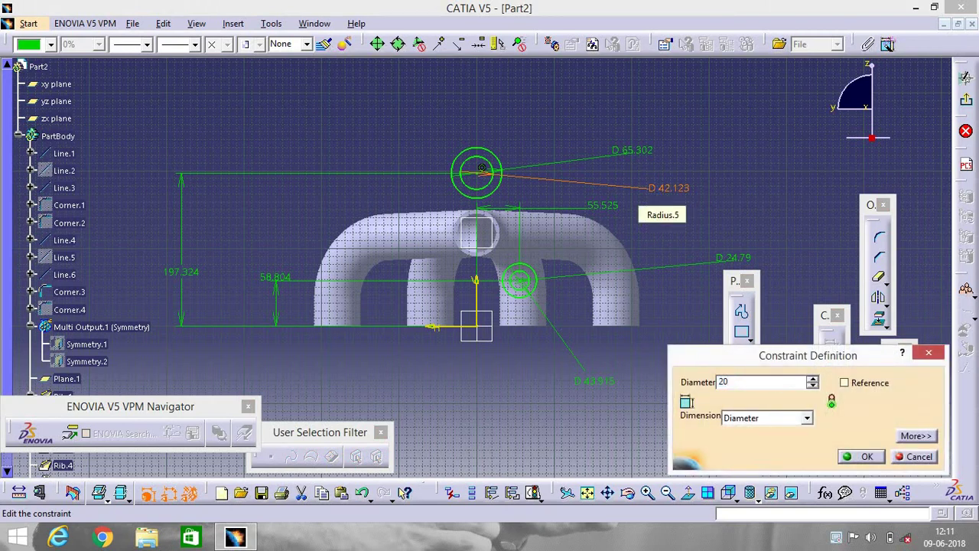
key("Return")
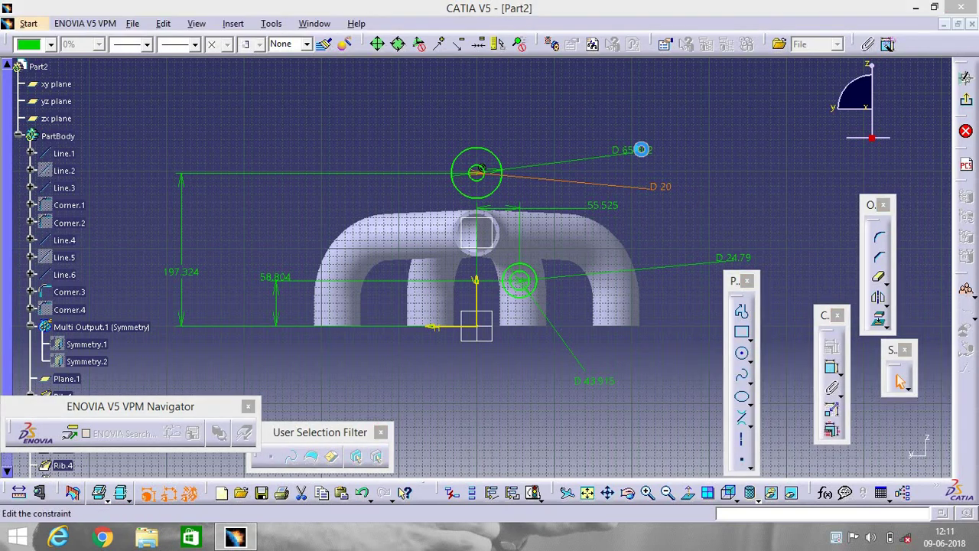
double_click(641, 149)
type("40")
key("Return")
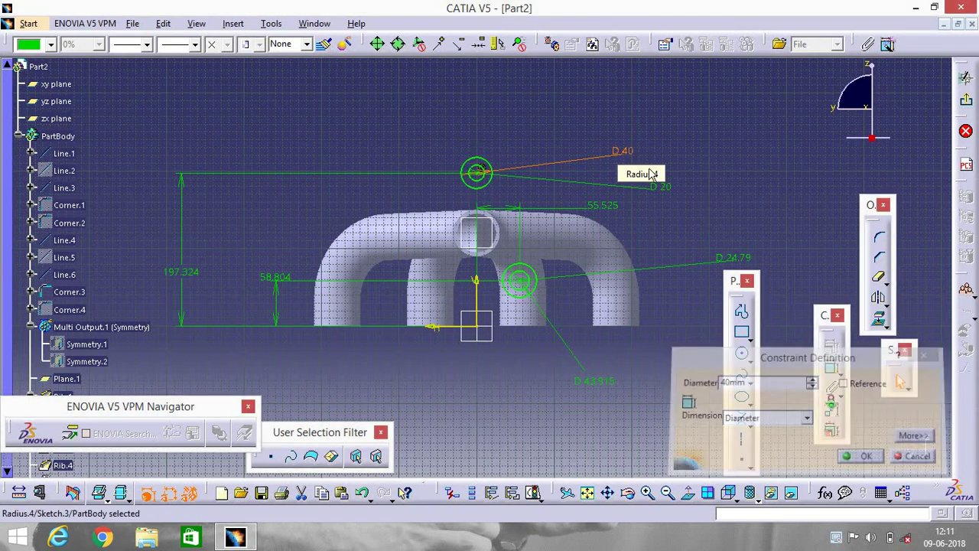
Step: Set the lower pair's inner circle diameter to 20 mm and its outer circle diameter to 40 mm
double_click(725, 259)
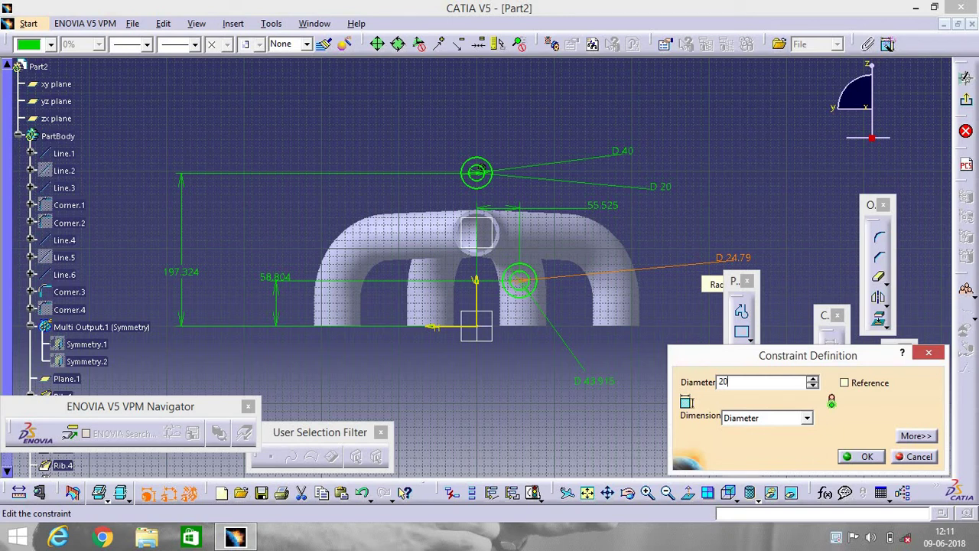
type("20")
key("Return")
double_click(595, 381)
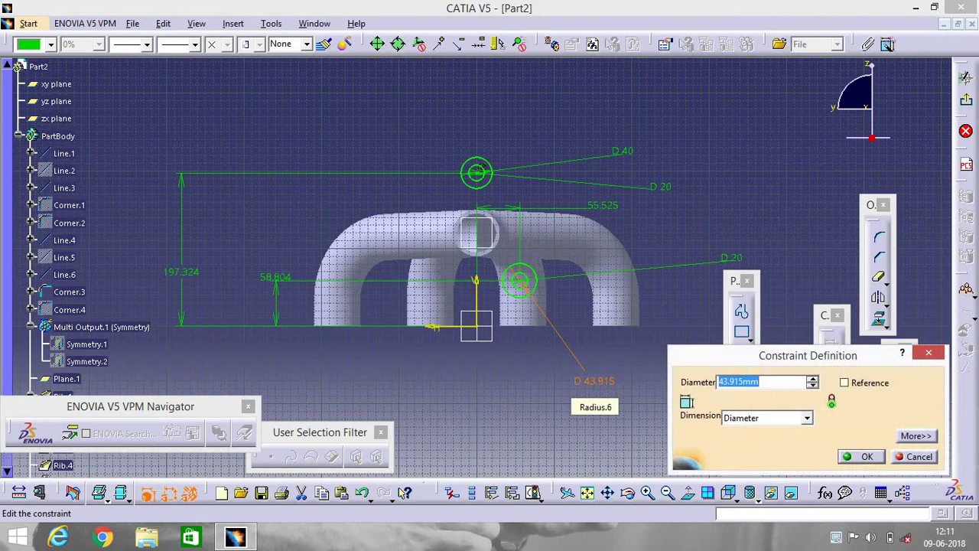
key("Return")
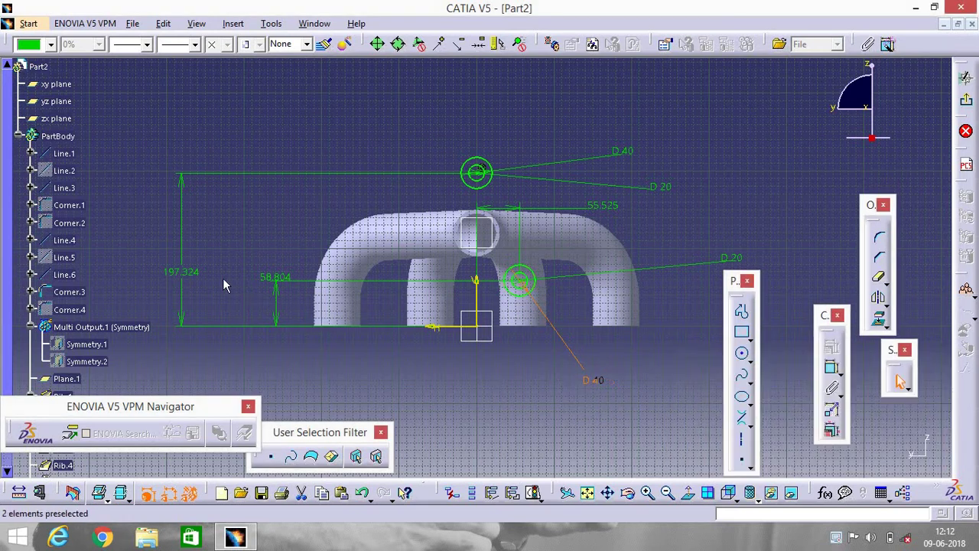
Step: Set the heights above the horizontal axis to 180 mm for the upper circle pair and 60 mm for the lower pair
double_click(186, 267)
type("180")
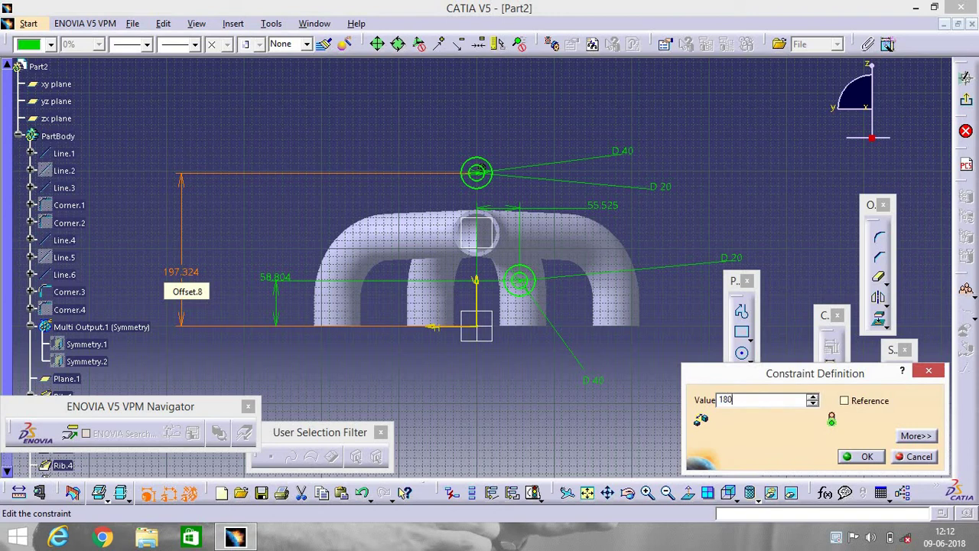
key("Return")
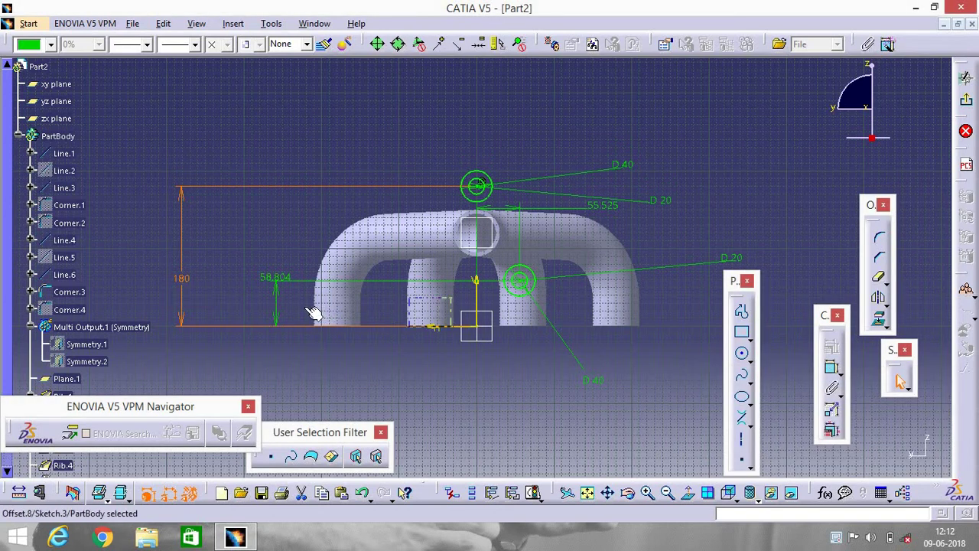
double_click(277, 303)
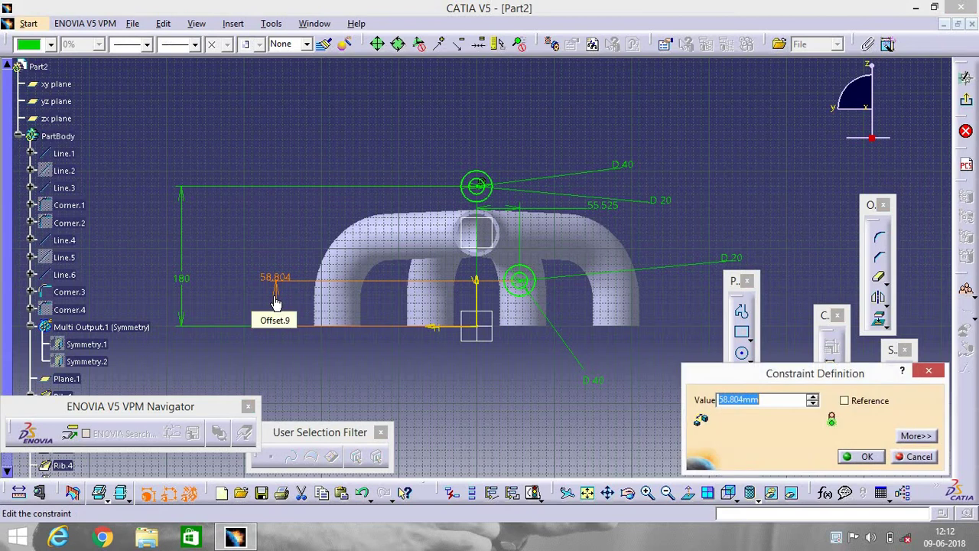
key("Return")
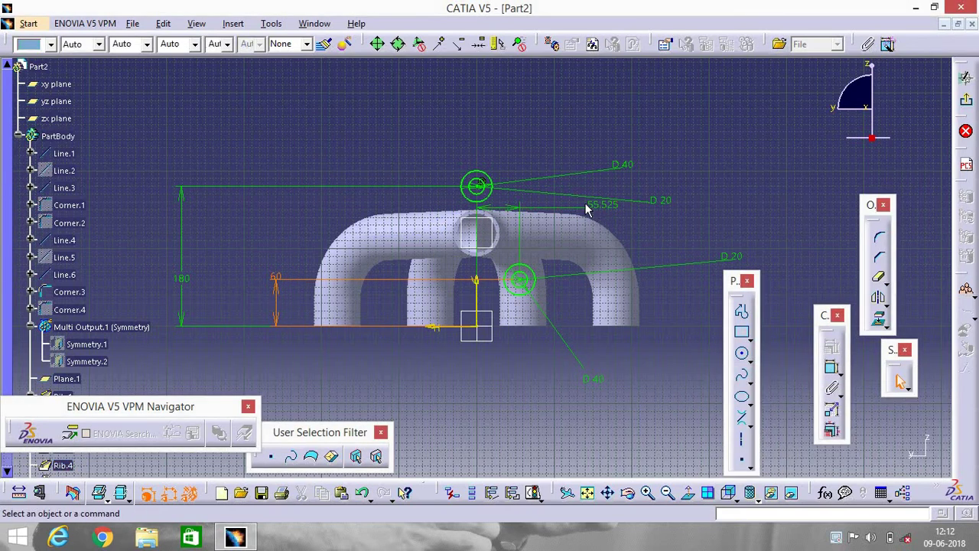
Step: Set the lower circle pair's distance from the vertical axis to 60 mm
double_click(597, 203)
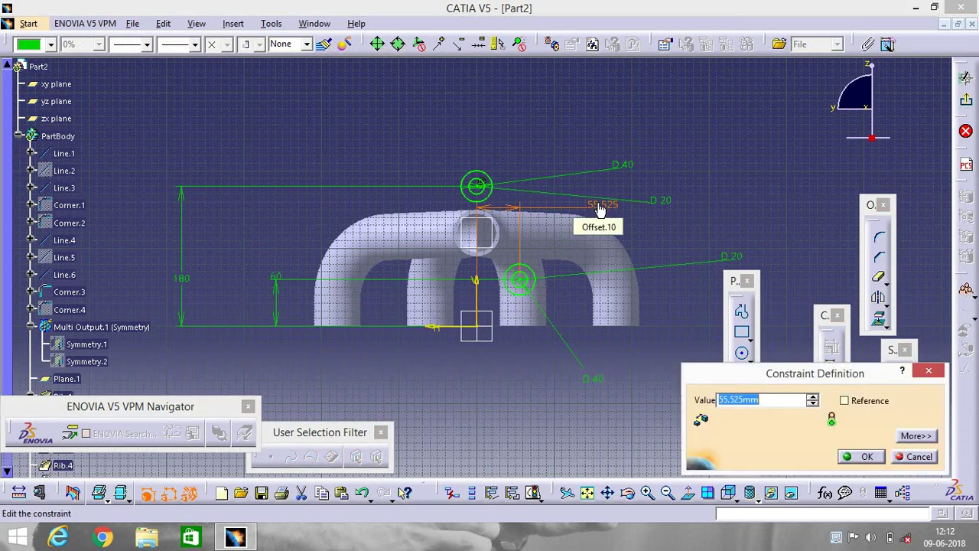
type("60")
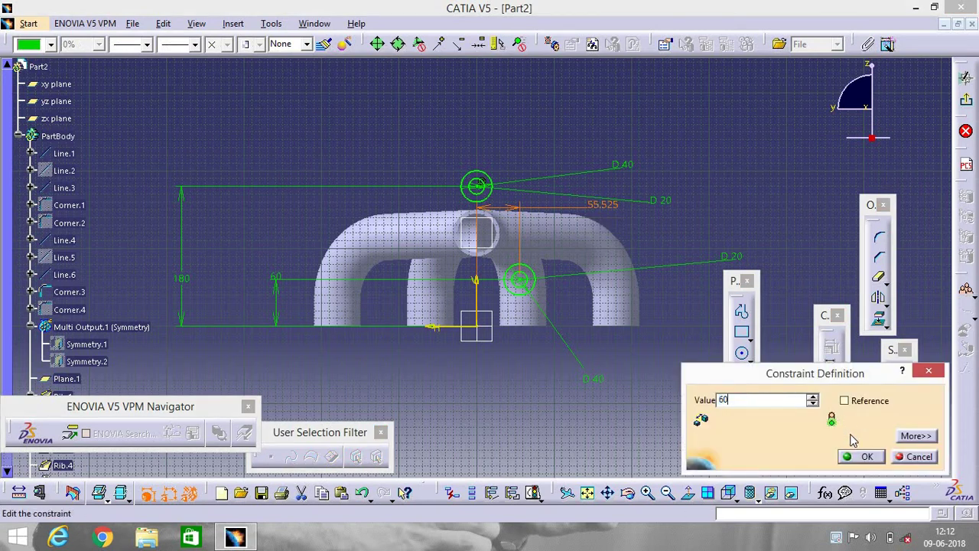
left_click(865, 457)
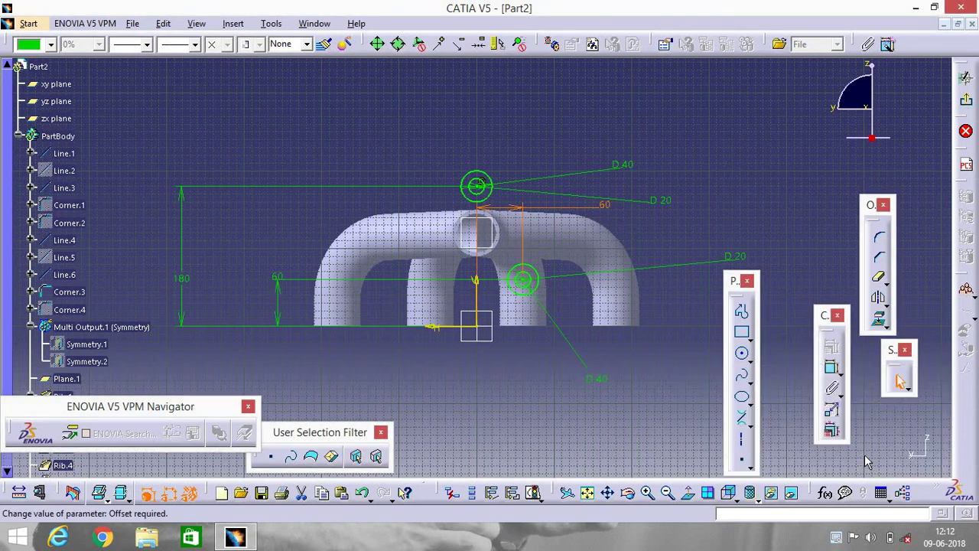
left_click(662, 370)
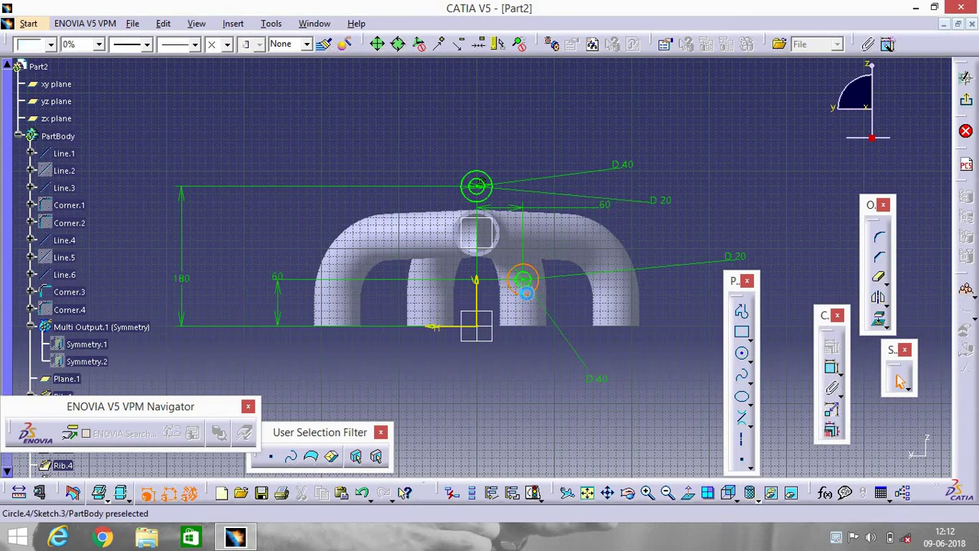
Step: Mirror the lower pair of concentric circles about the vertical axis
left_click(534, 285)
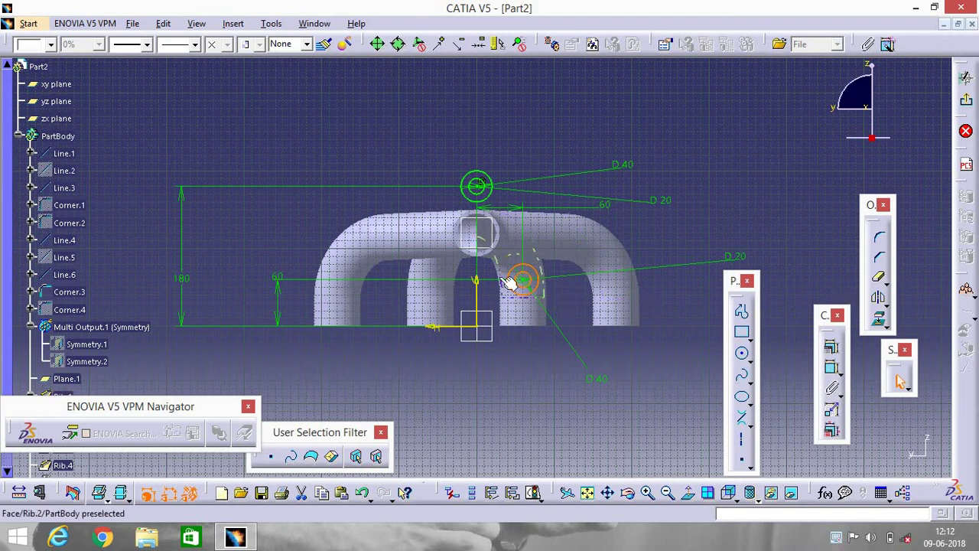
left_click(882, 310)
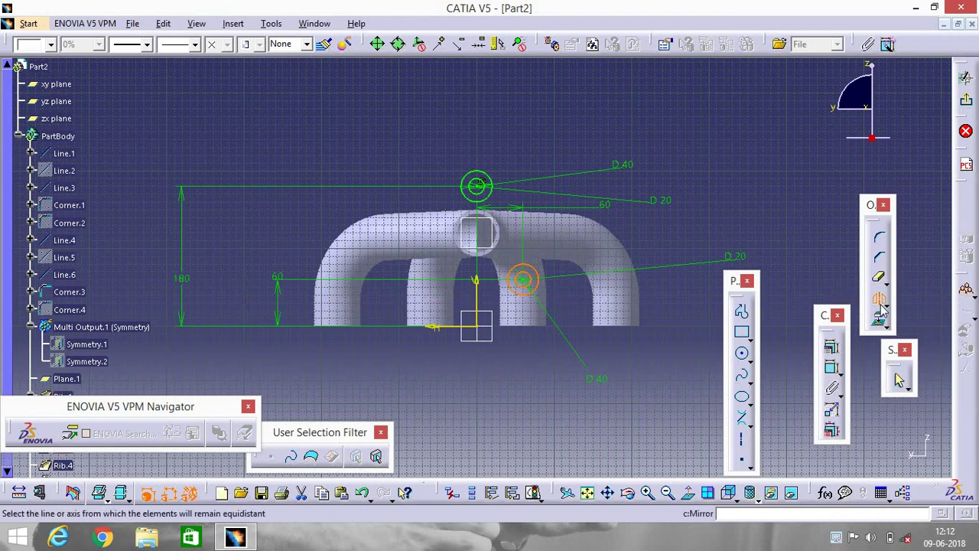
left_click(476, 288)
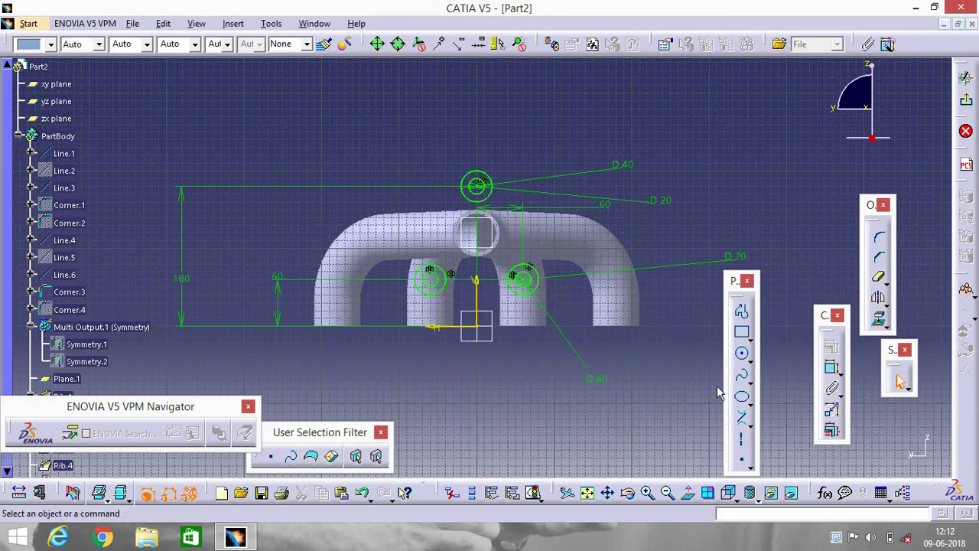
Step: Draw a bi-tangent line joining the upper 40 mm circle to the left lower outer circle on their outer side
left_click(747, 421)
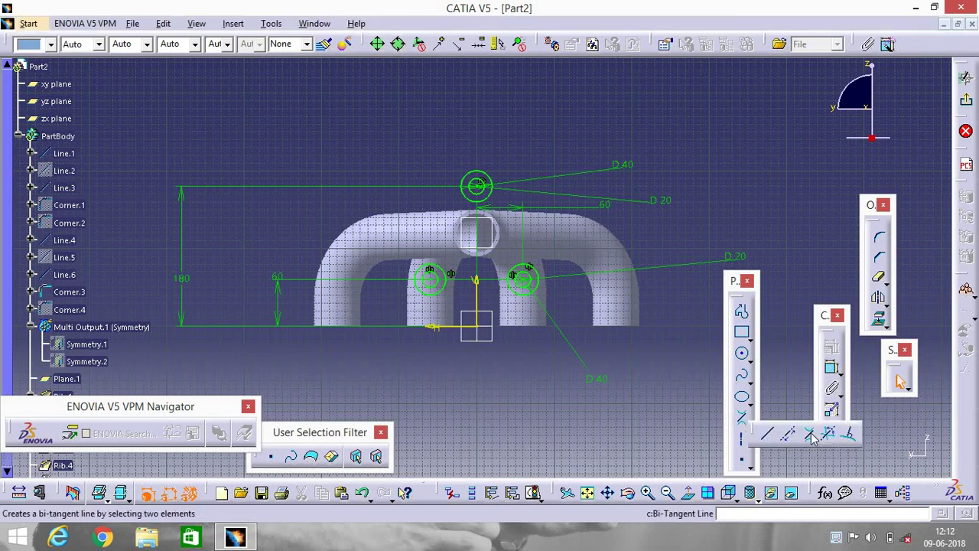
left_click(810, 432)
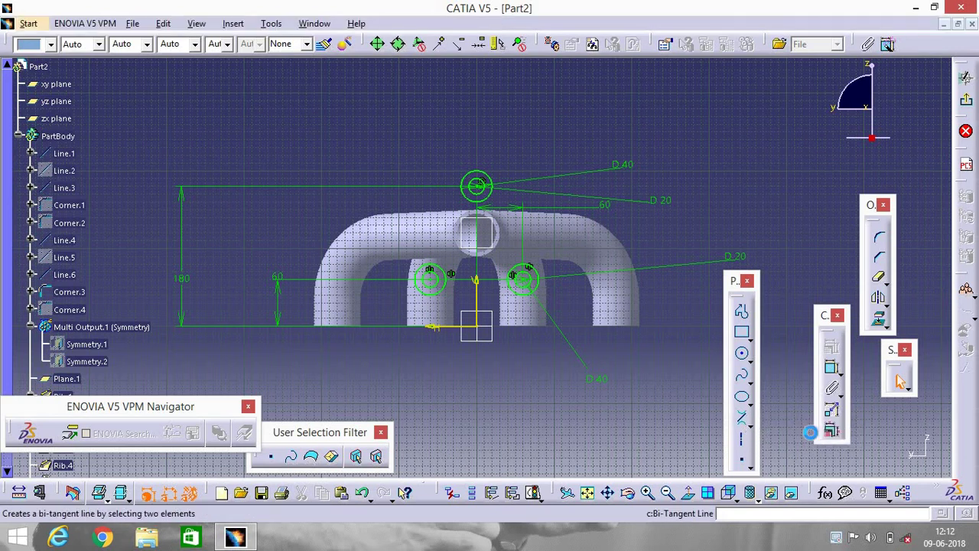
left_click(747, 422)
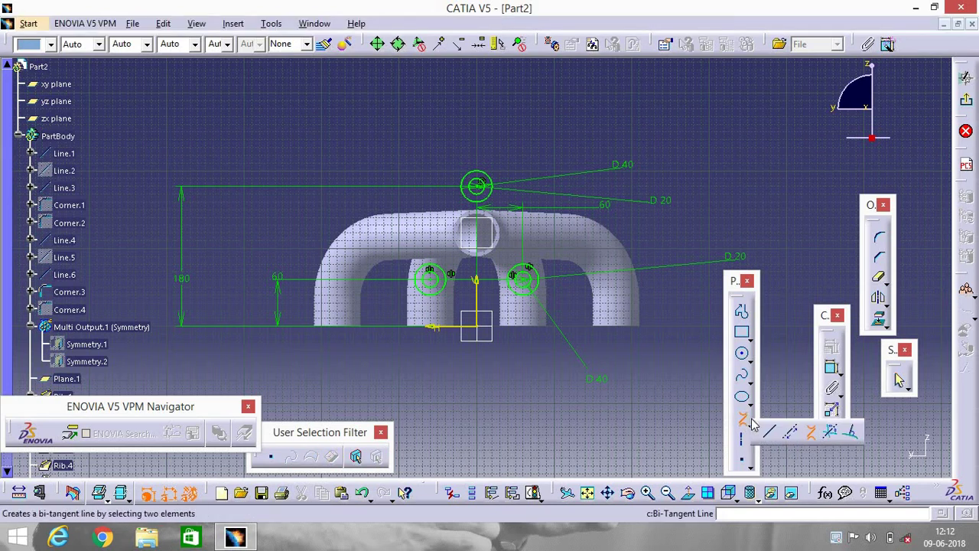
left_click(811, 433)
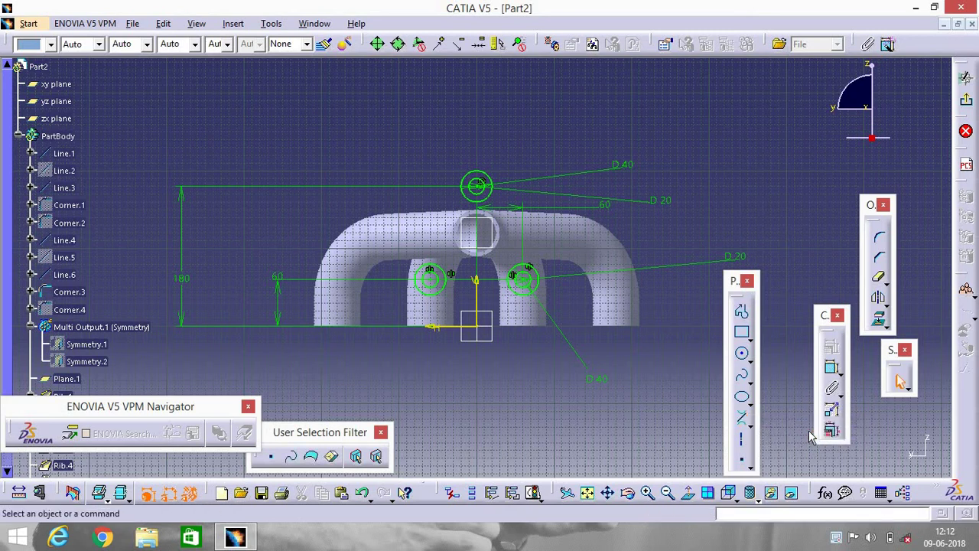
left_click(467, 185)
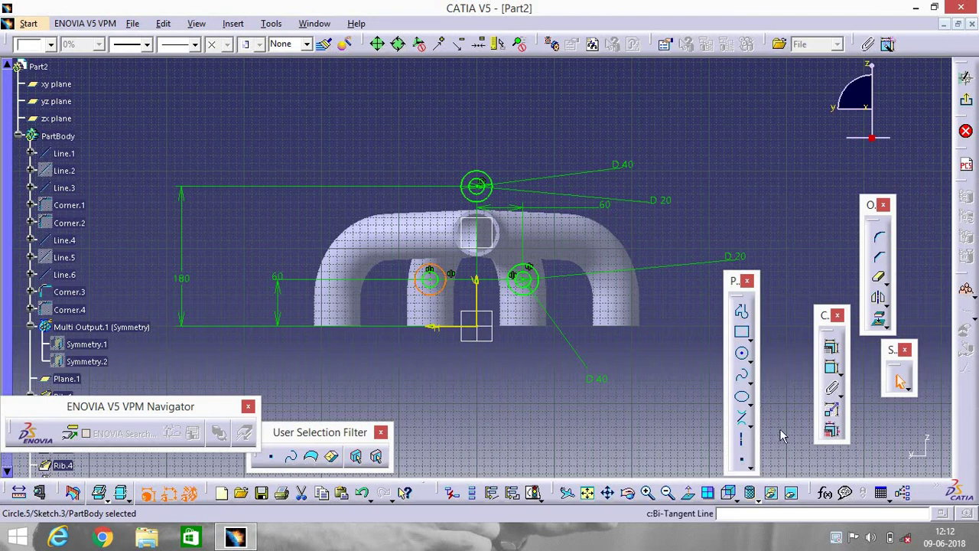
left_click(747, 422)
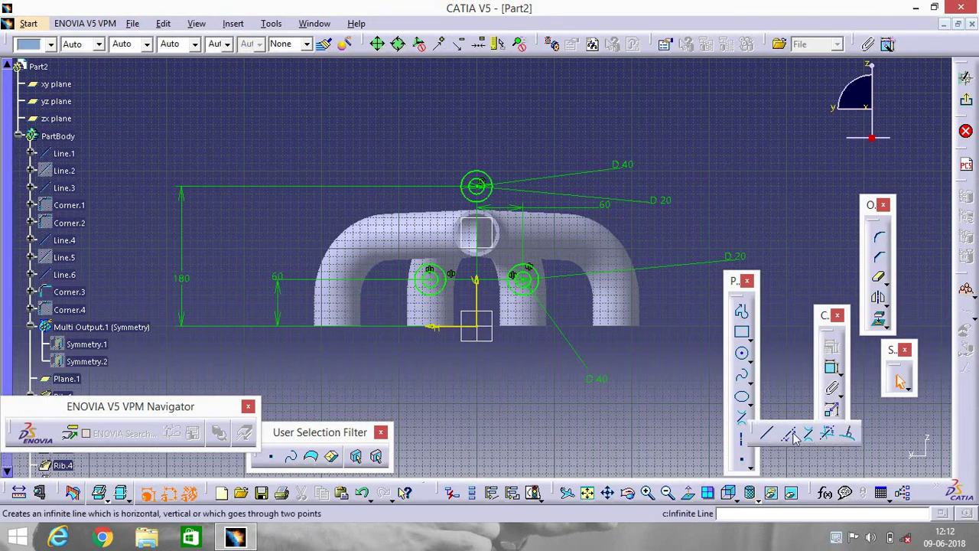
left_click(809, 435)
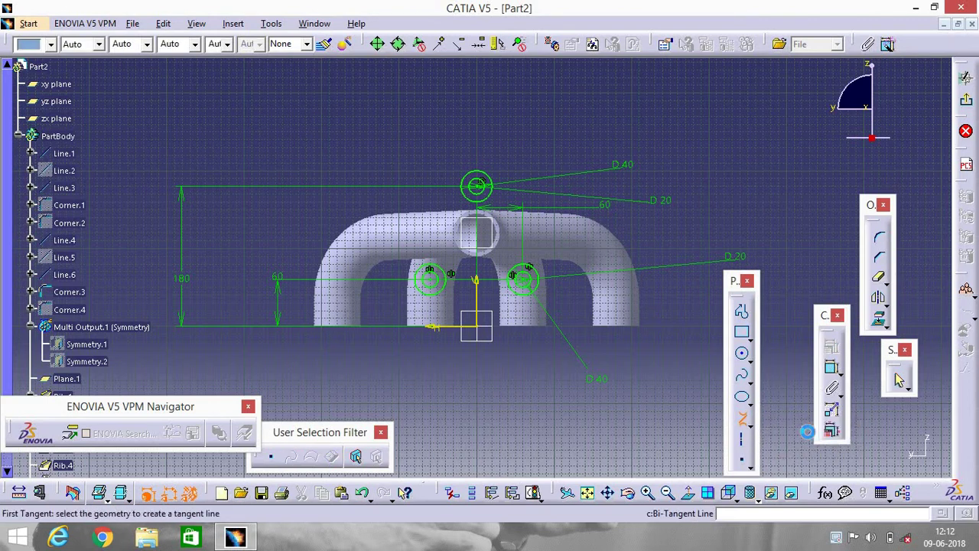
left_click(462, 191)
left_click(430, 274)
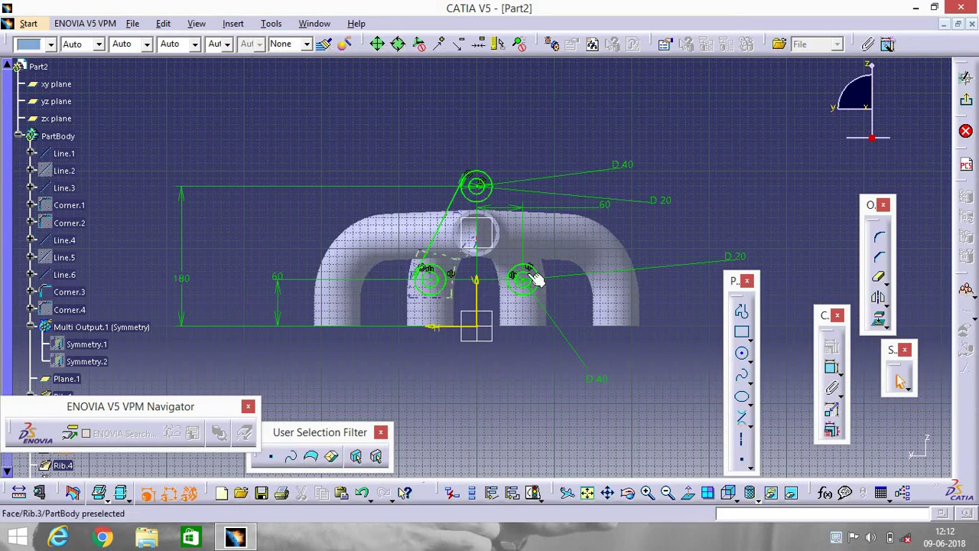
Step: Complete the flange outline with bi-tangent lines from the upper to the right lower outer circle and beneath the two lower outer circles
left_click(739, 422)
left_click(498, 186)
left_click(537, 283)
left_click(526, 295)
left_click(430, 294)
Step: Quick-trim the inward-facing arcs of the three outer circles to leave one continuous rounded triangular outline
left_click(879, 279)
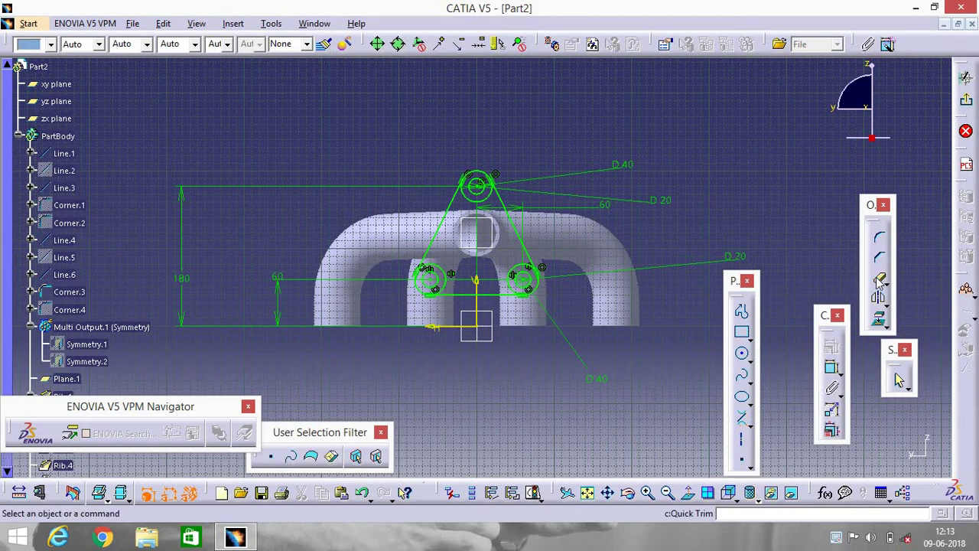
left_click(489, 201)
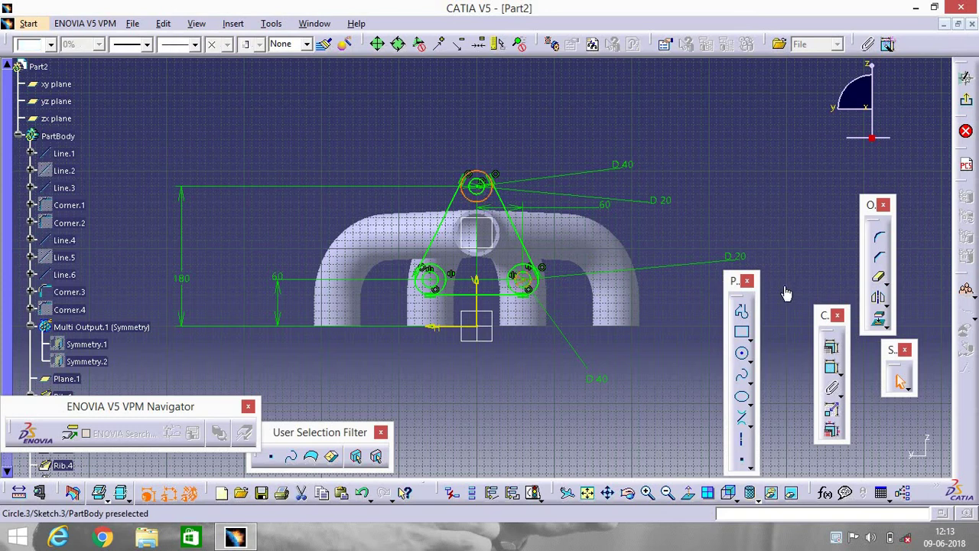
left_click(878, 280)
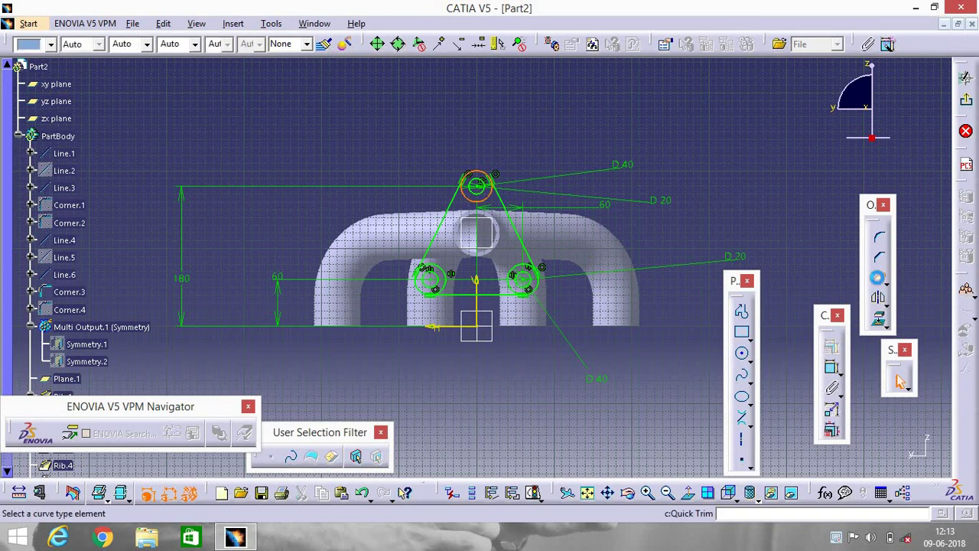
left_click(481, 200)
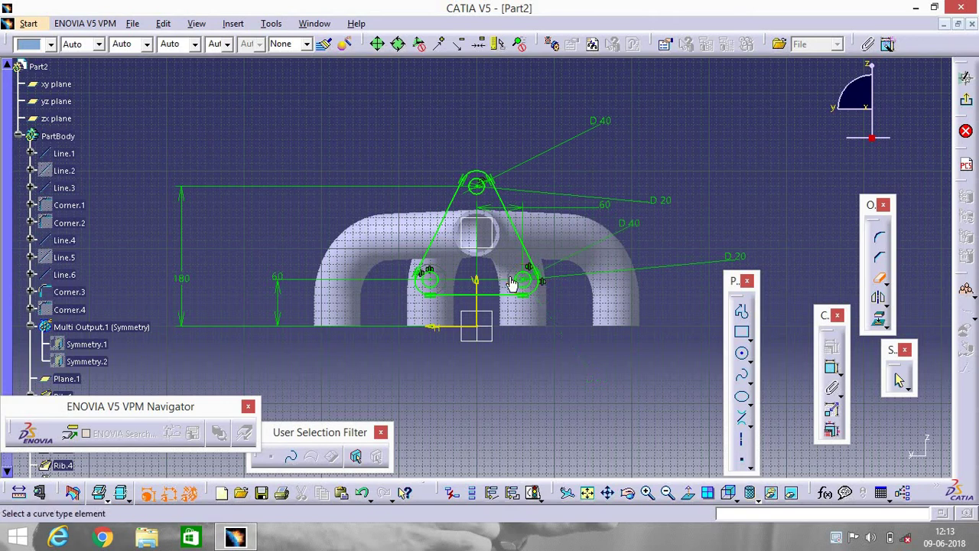
Step: Exit the sketch and pad the three-hole flange profile to a length of 10 mm
left_click(968, 103)
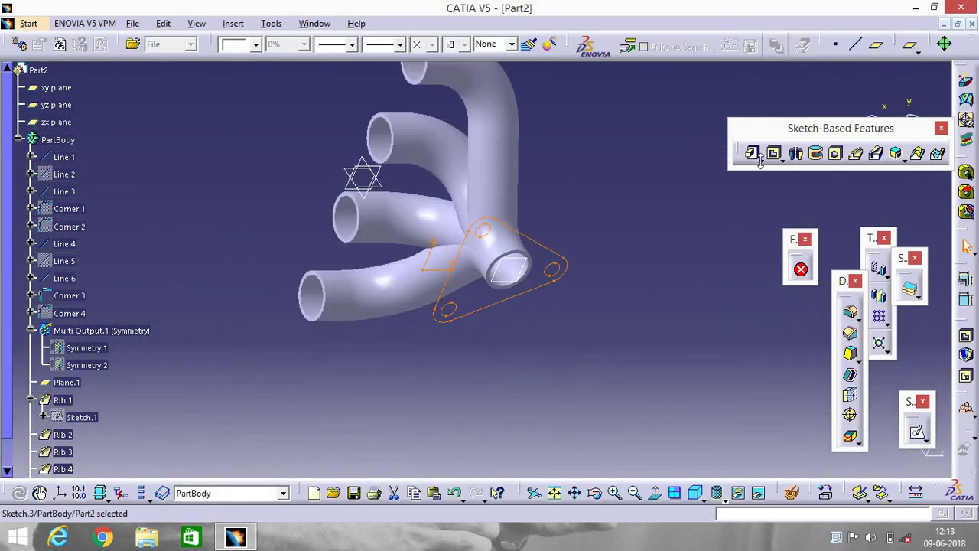
left_click(754, 154)
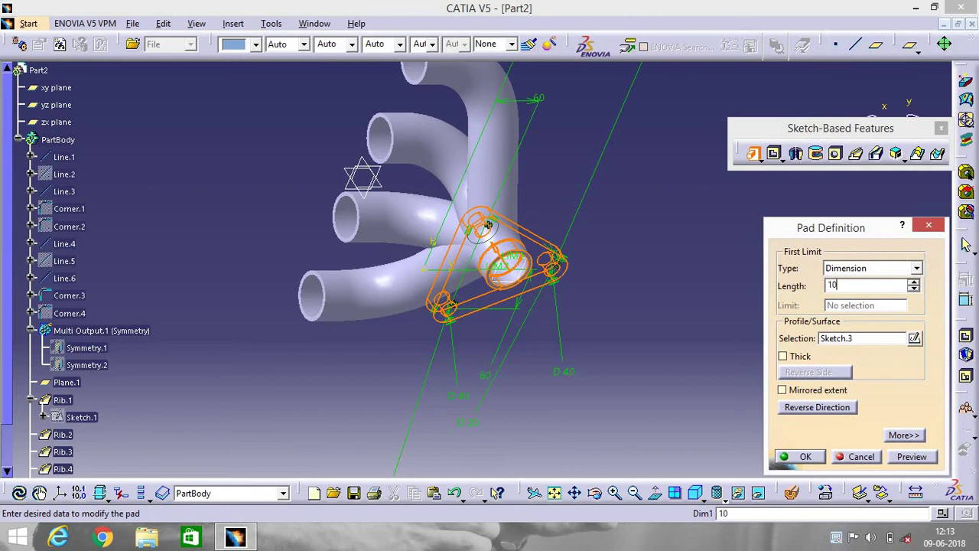
type("10")
key("Return")
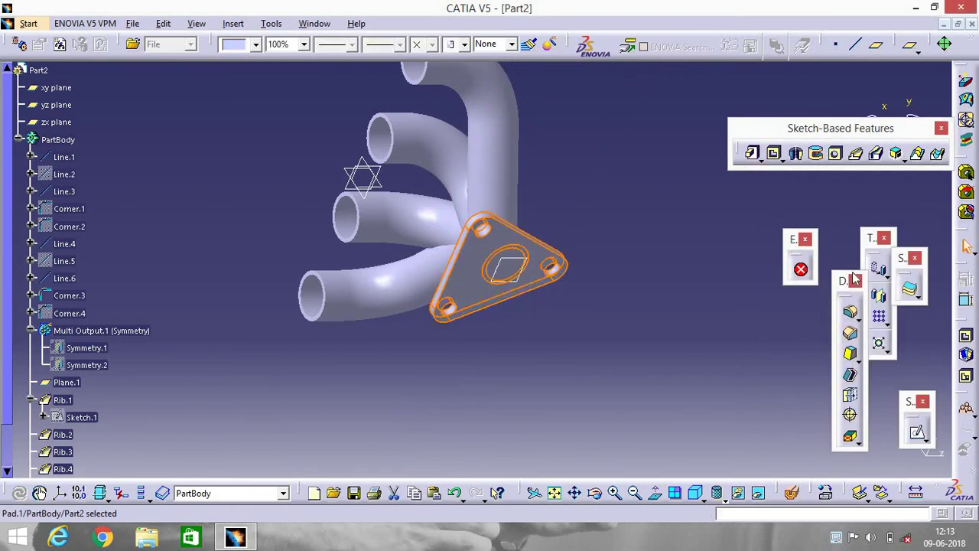
left_click(726, 288)
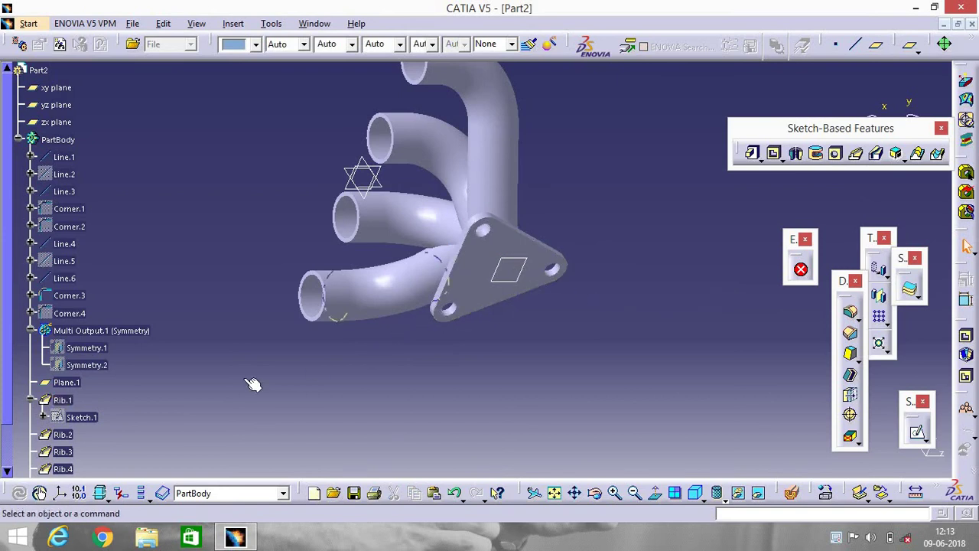
Step: Edit the flange pad's sketch from the back view, project the outlet pipe's inner circular edge into it, and exit to update the pad
scroll(92, 417, "down", 5)
double_click(72, 267)
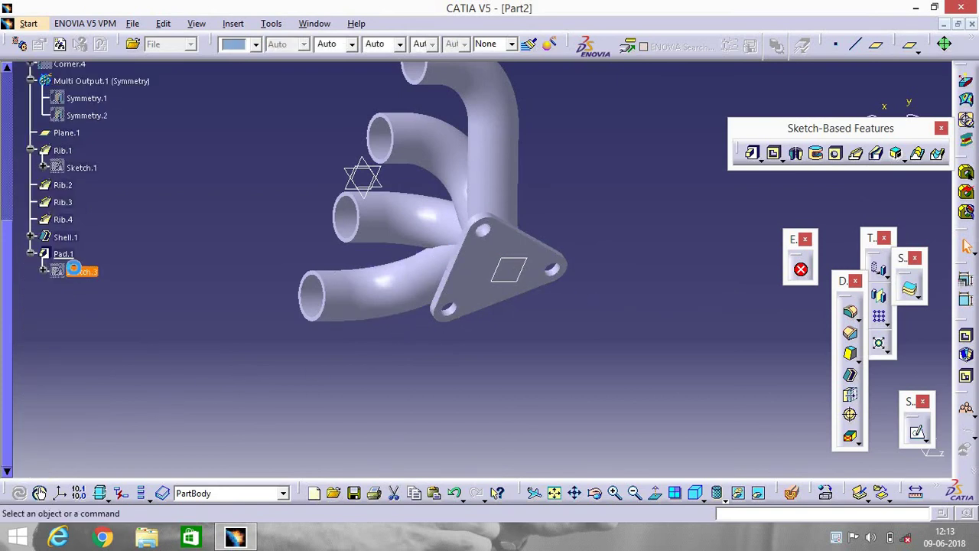
left_click(736, 498)
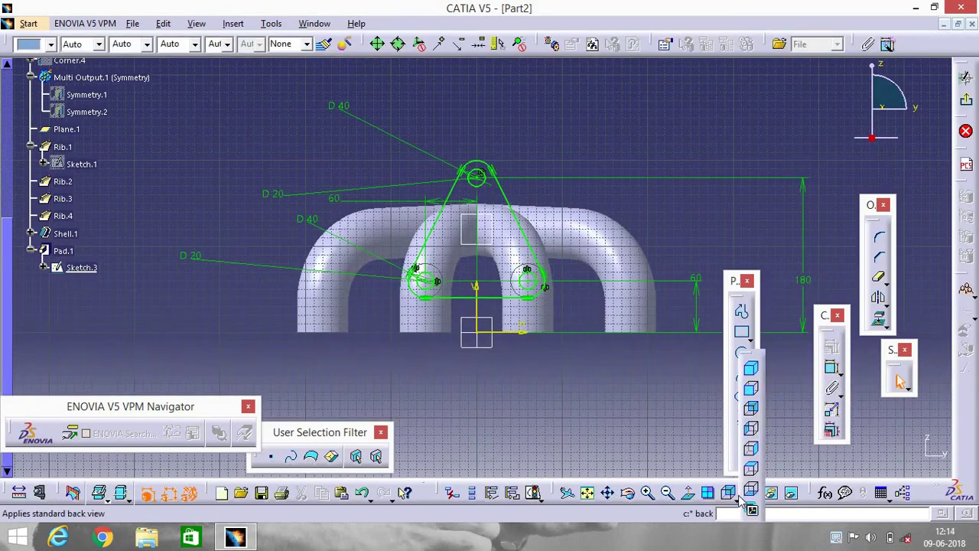
left_click(753, 409)
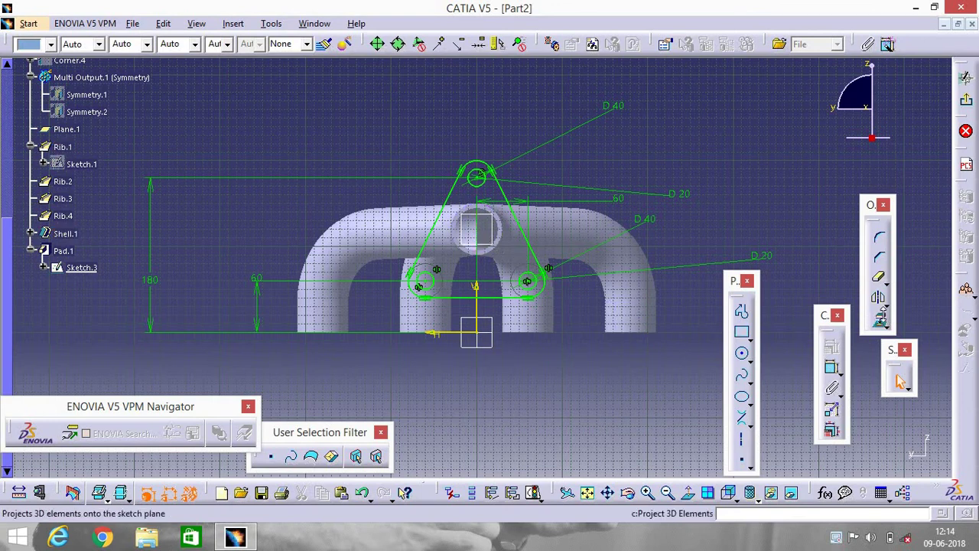
left_click(881, 316)
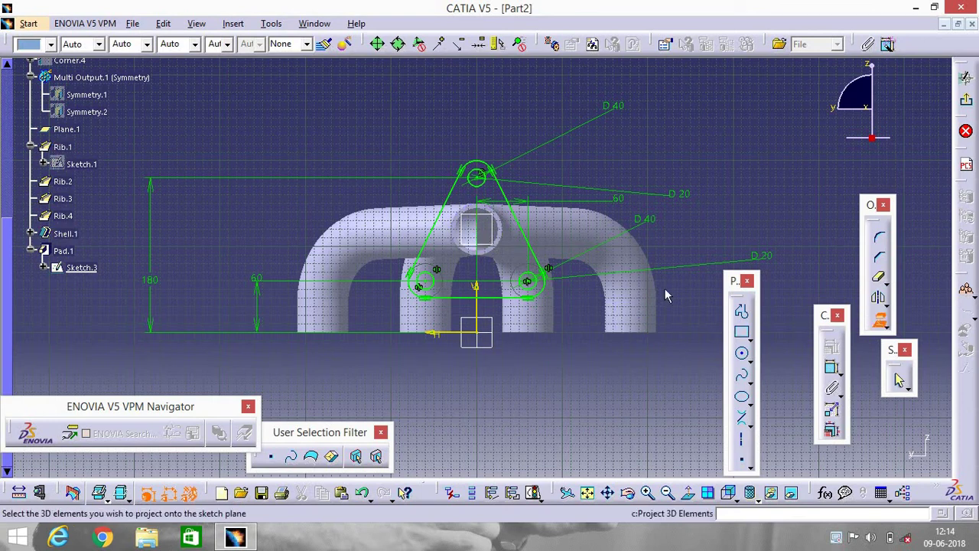
left_click(499, 235)
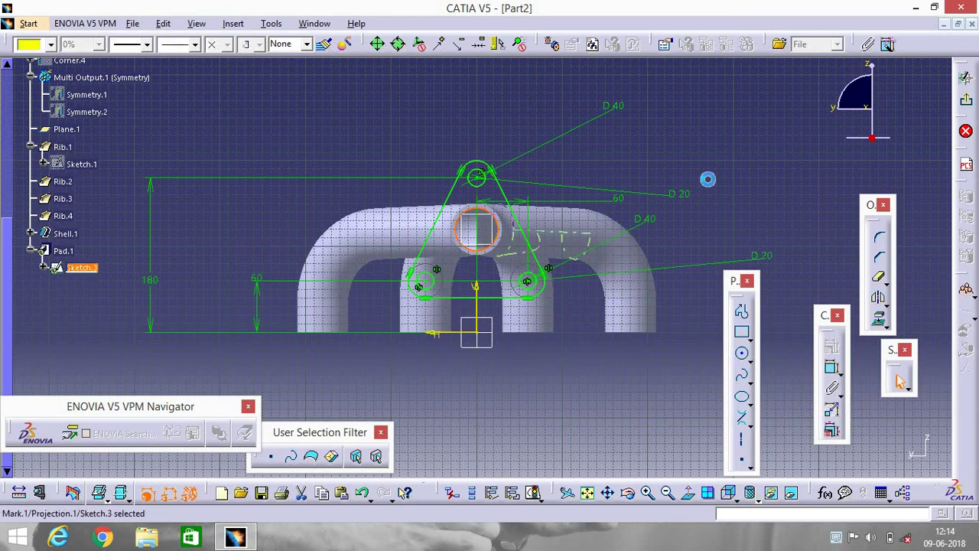
left_click(965, 100)
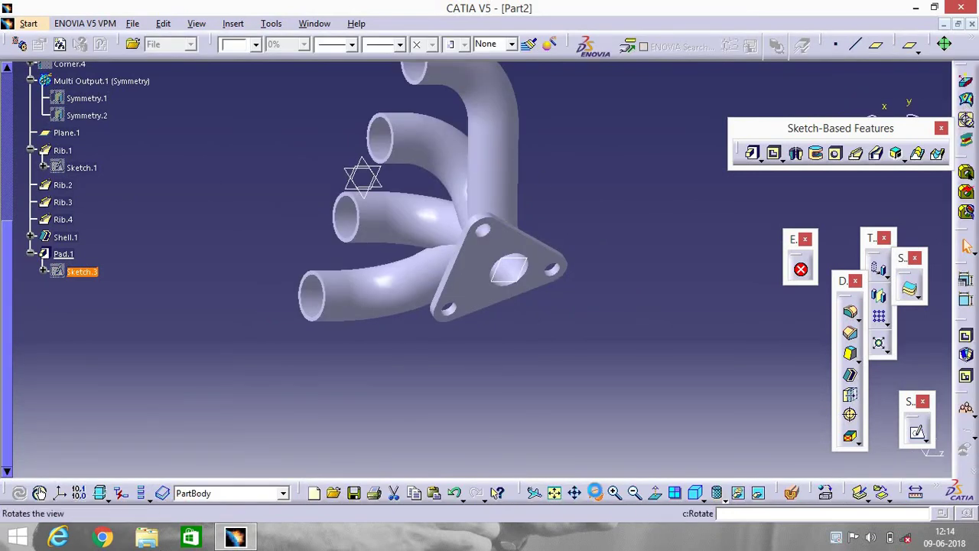
Step: Start a new sketch on the ring-shaped end face of the outermost inlet pipe and fit the whole manifold in view
middle_click_drag(351, 299, 381, 350)
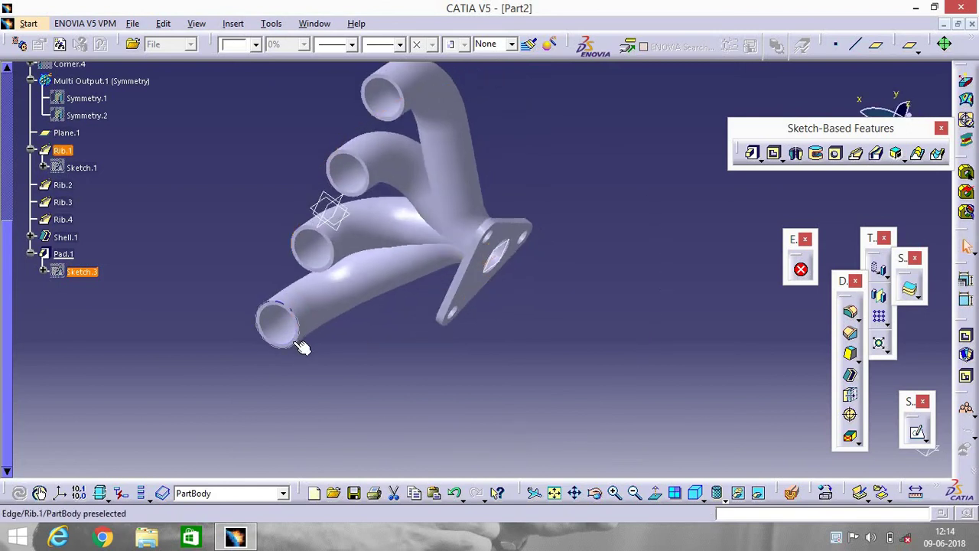
key("ctrl+Page_Up")
left_click(222, 358)
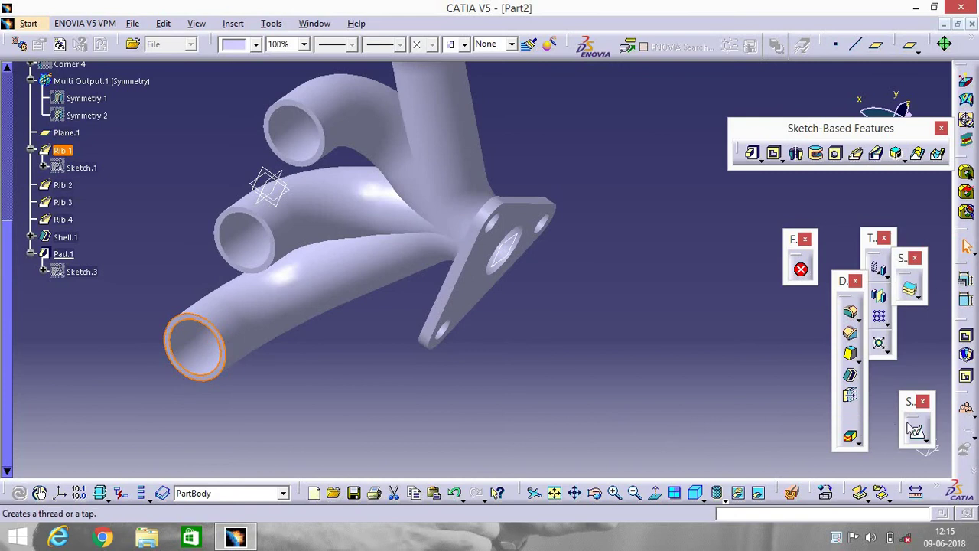
left_click(918, 433)
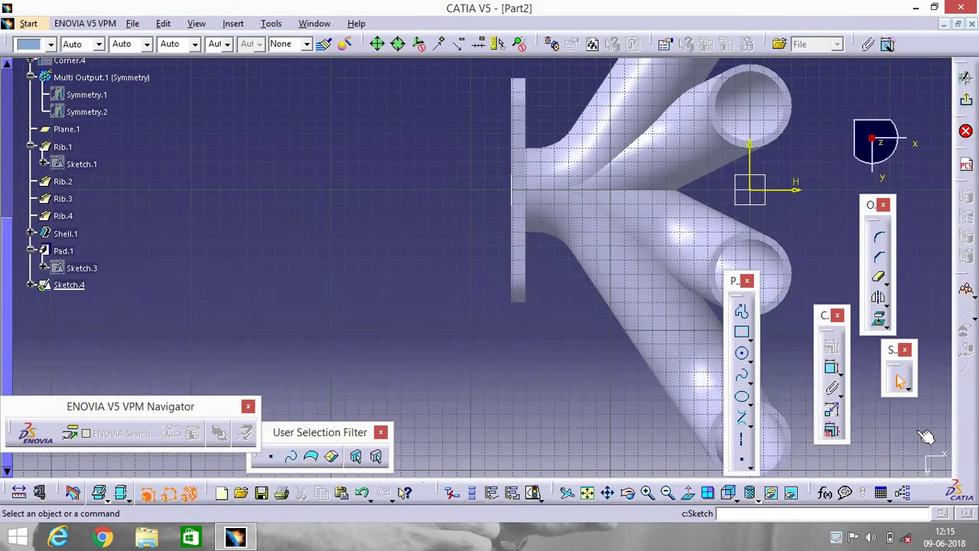
left_click(587, 494)
Step: Draw an axis from the centre of the uppermost pipe opening diagonally outward to about H 71, V 238 mm
left_click(741, 442)
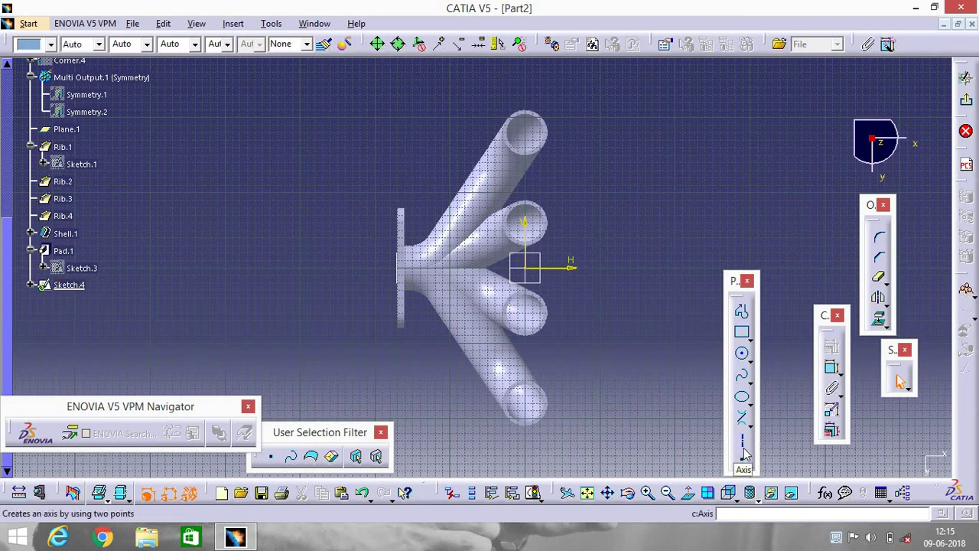
left_click(745, 451)
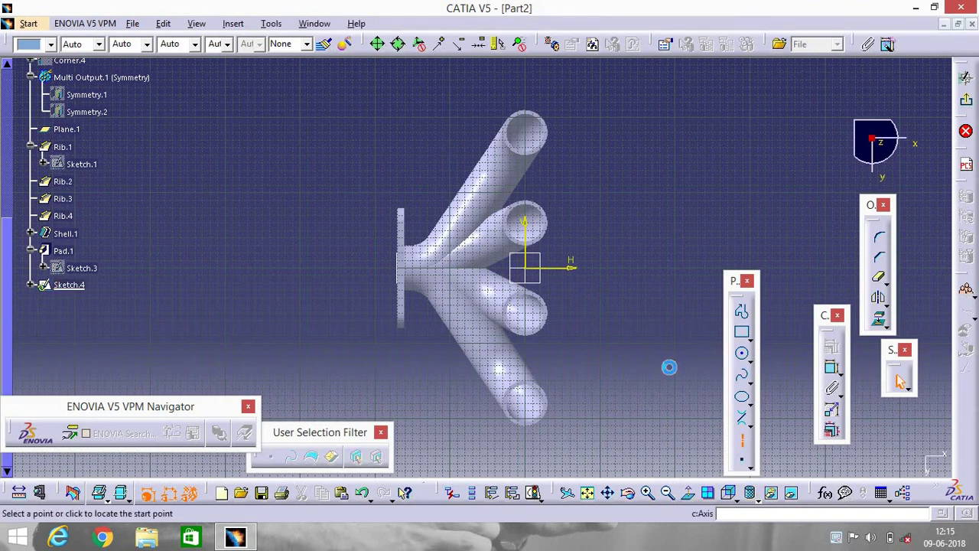
left_click(535, 137)
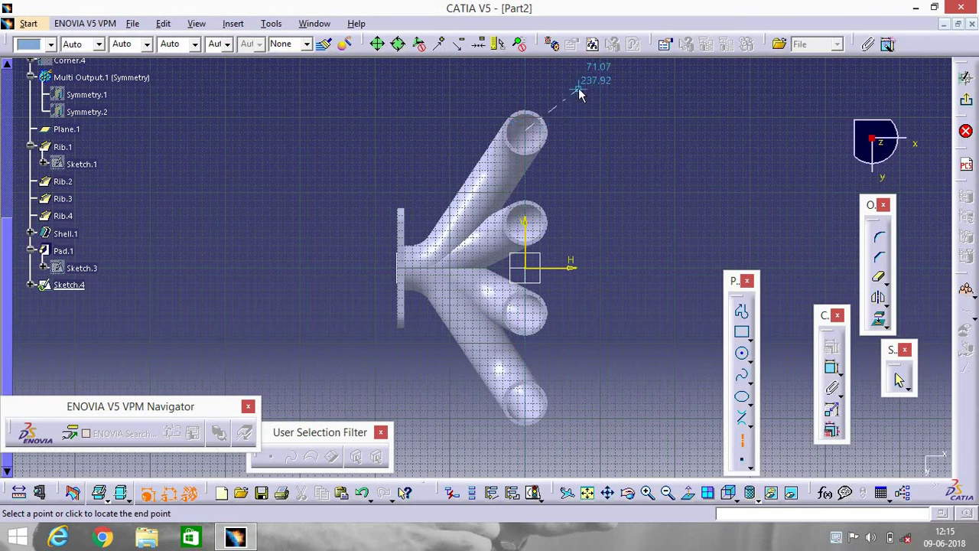
left_click(578, 92)
Step: Constrain the angle between the new axis and the horizontal sketch axis to 38 degrees
left_click(833, 367)
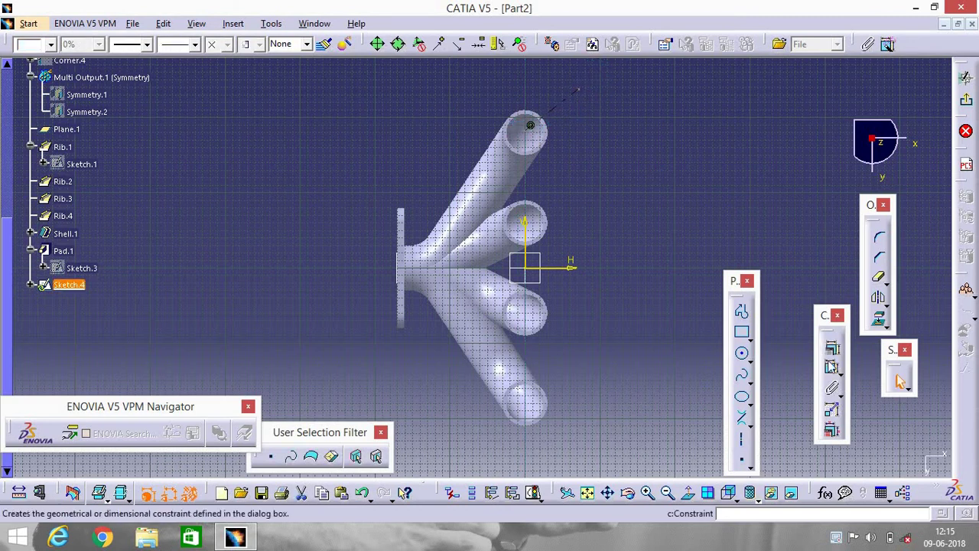
left_click(566, 269)
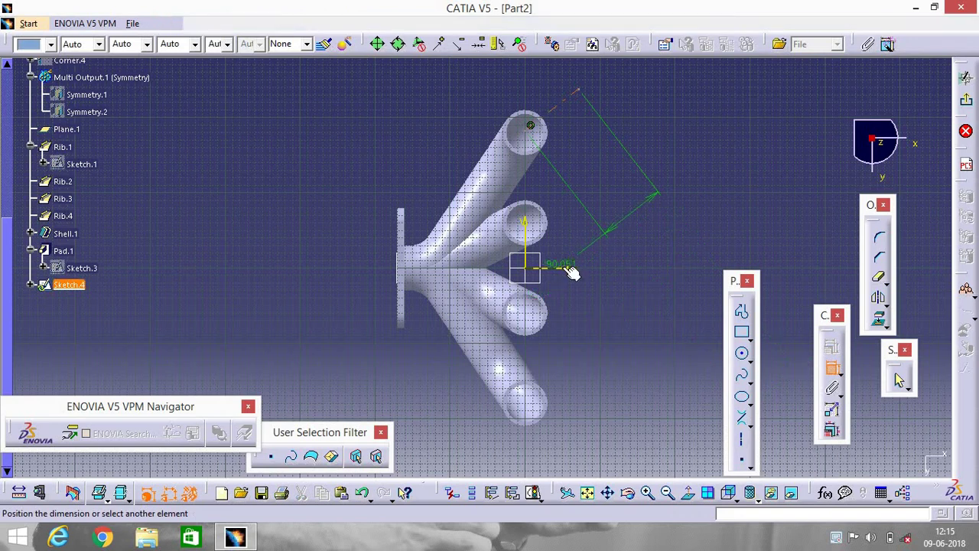
left_click(623, 197)
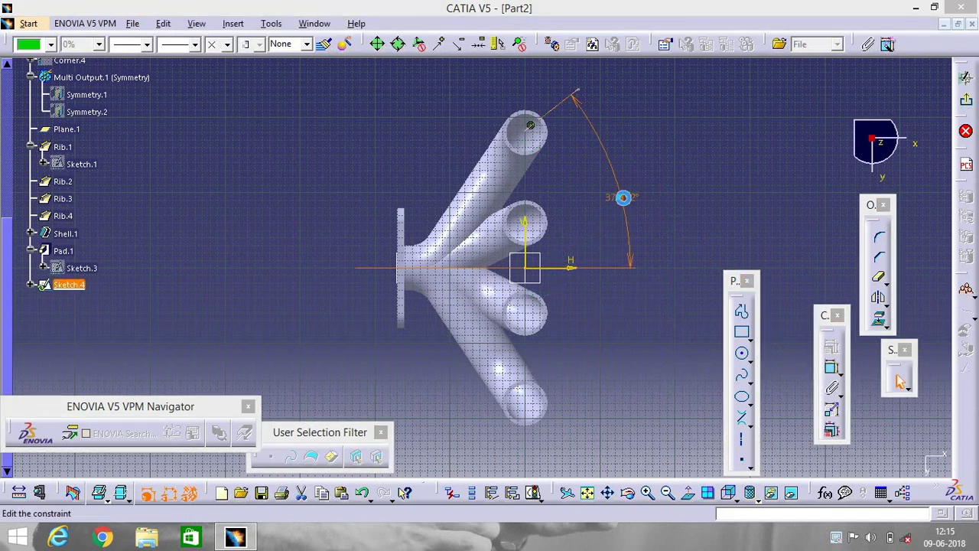
double_click(625, 198)
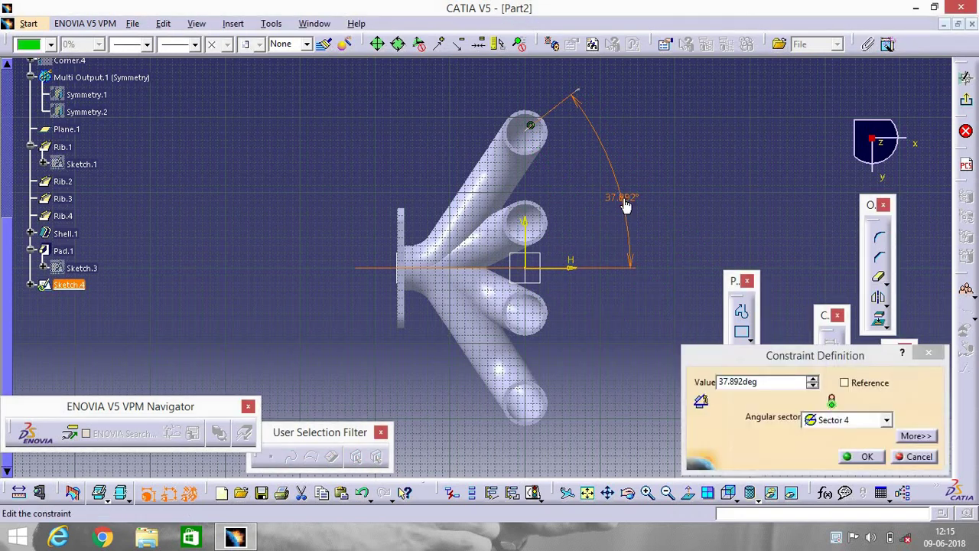
left_click(773, 381)
key("BackSpace")
key("BackSpace")
key("BackSpace")
key("BackSpace")
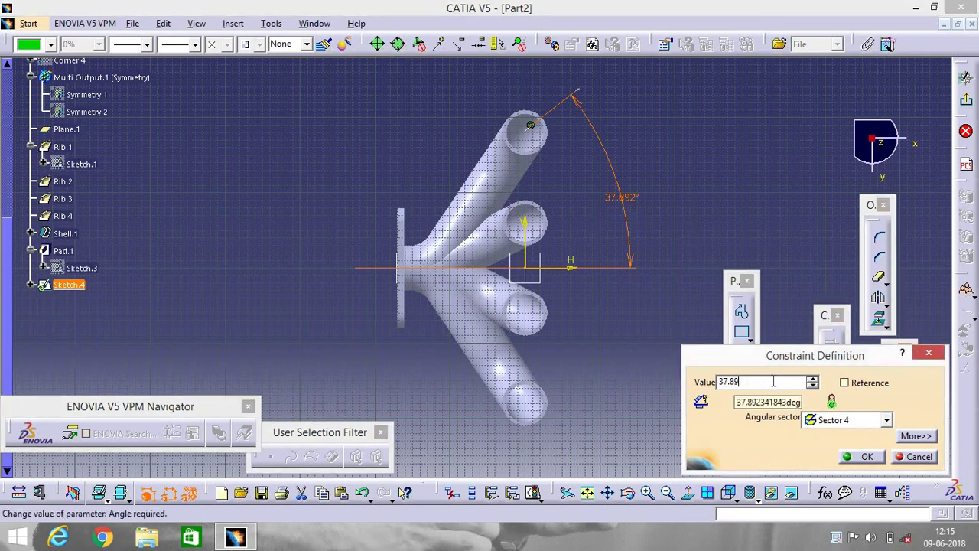
type("8deg")
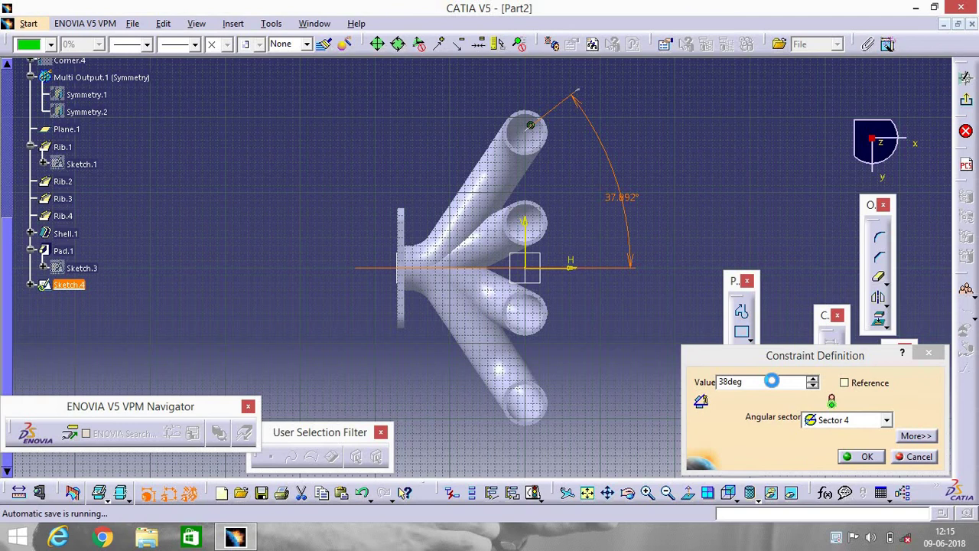
key("Return")
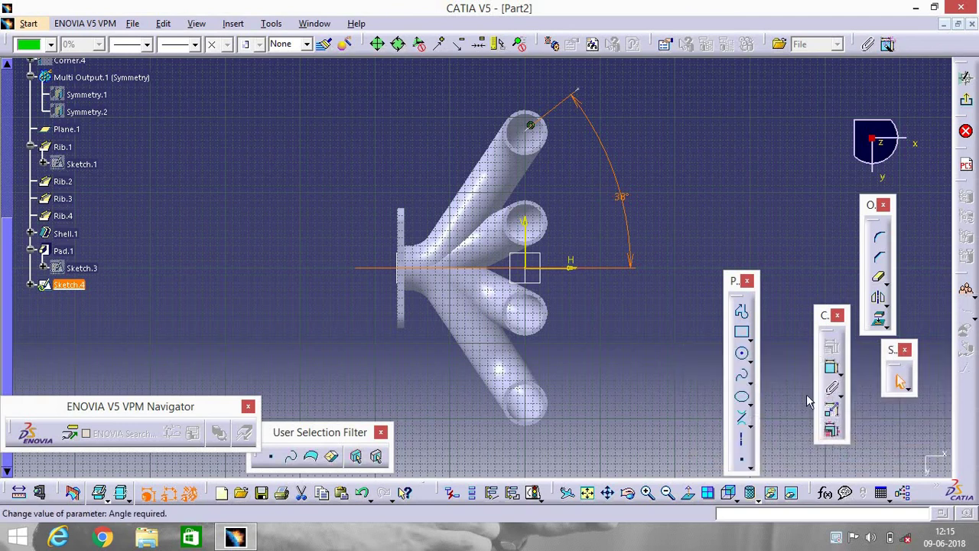
Step: Draw a second axis from the uppermost pipe opening's centre diagonally to about H 48, V 122 mm
left_click(748, 446)
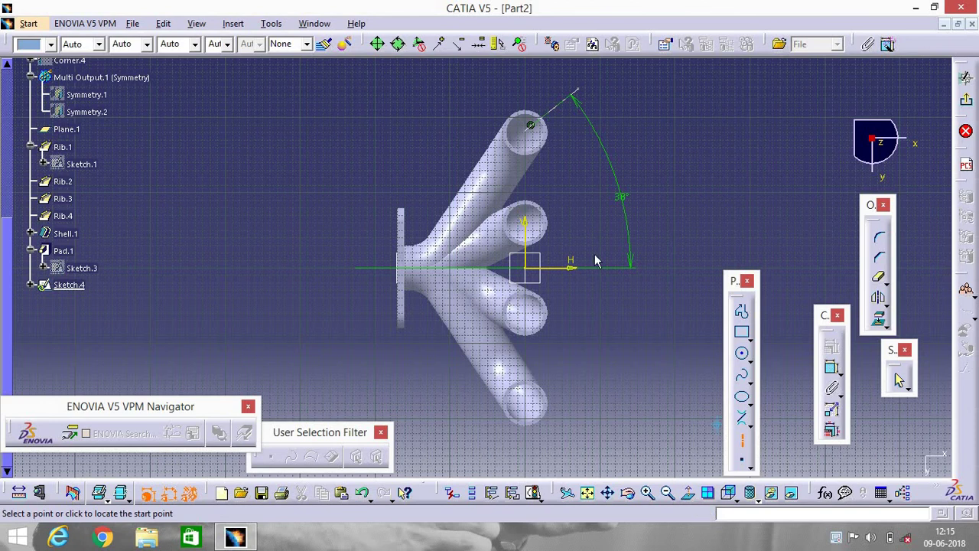
left_click(531, 126)
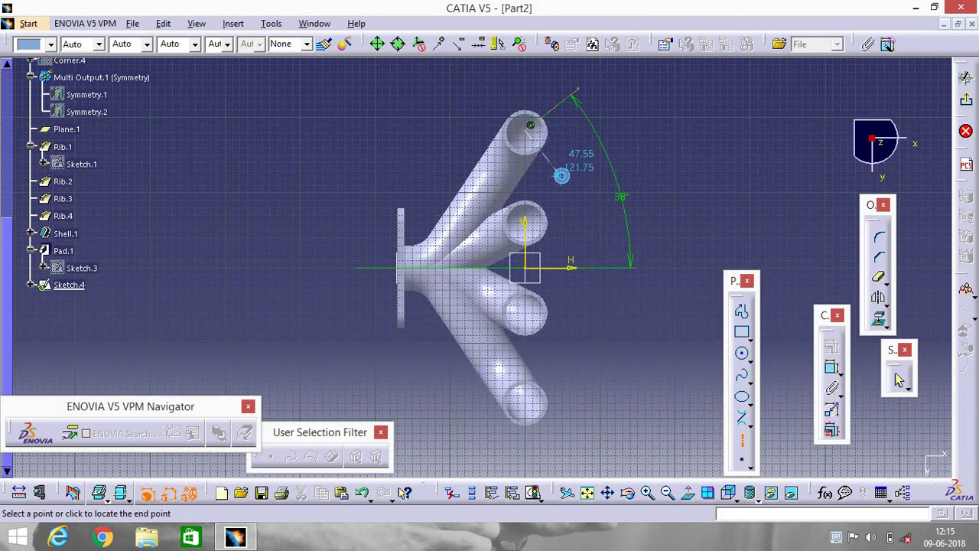
Step: Draw concentric circles about 34 and 51 mm in diameter near the first axis's outer end, and one about 95 mm around the uppermost pipe opening
left_click(741, 355)
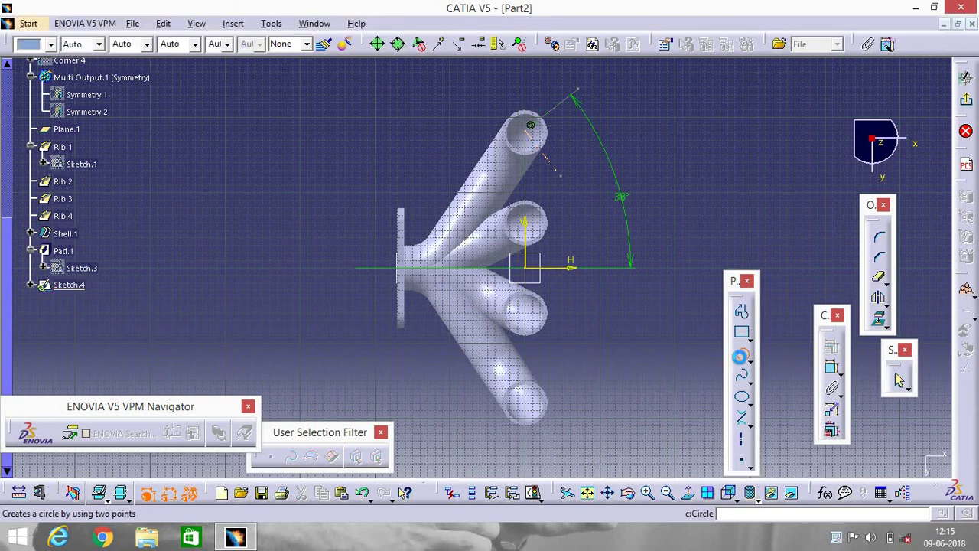
left_click(576, 97)
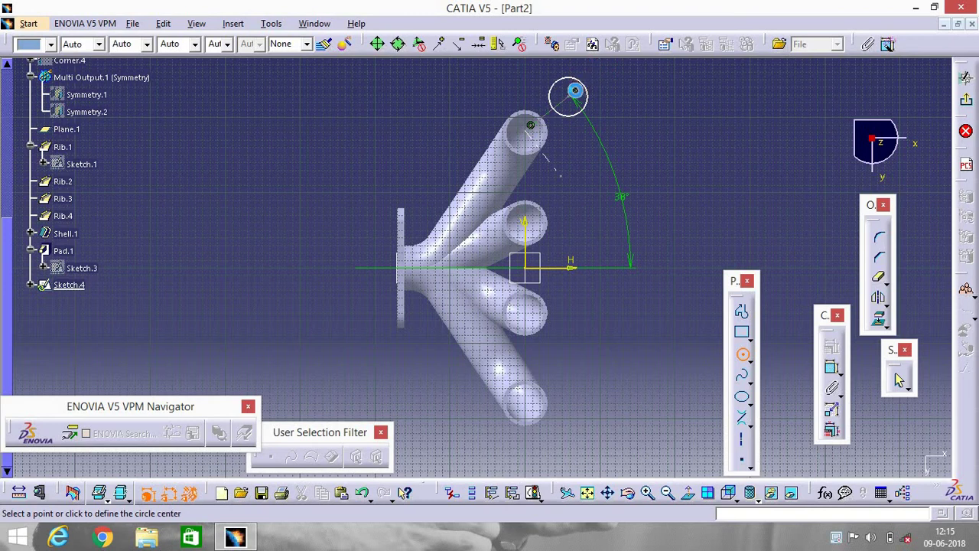
left_click(574, 93)
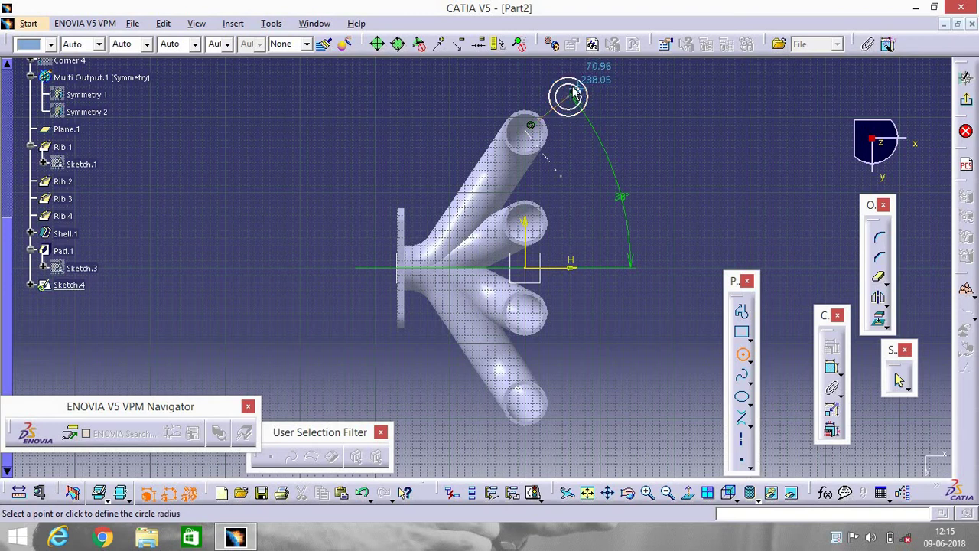
left_click(574, 91)
left_click(534, 130)
left_click(543, 106)
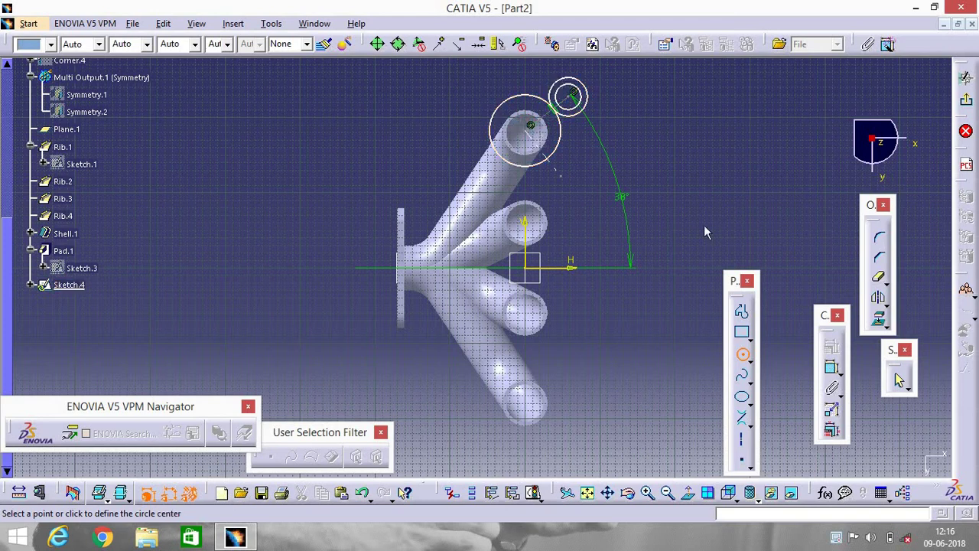
Step: Dimension the diameters of the large circle around the pipe opening and the two small concentric circles
left_click(833, 371)
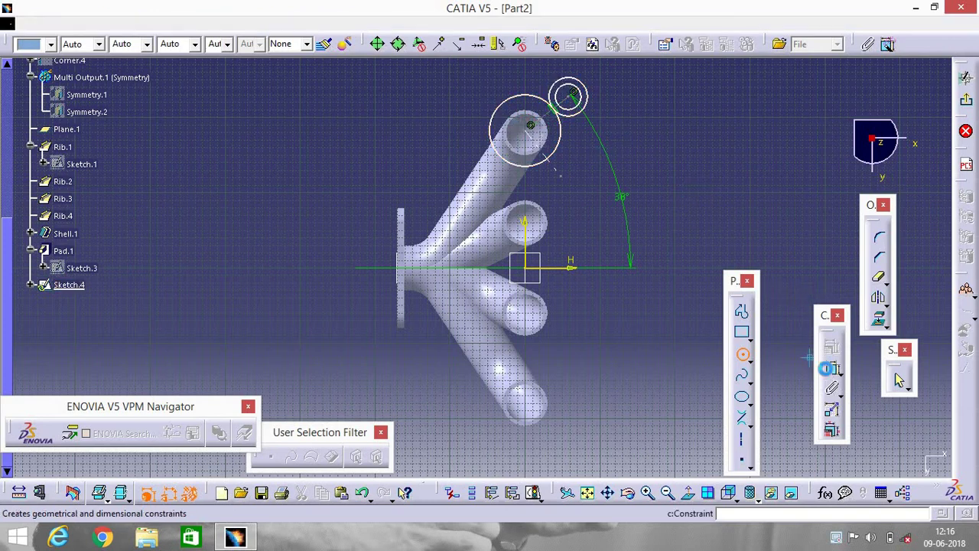
left_click(544, 161)
left_click(722, 135)
left_click(585, 104)
left_click(672, 89)
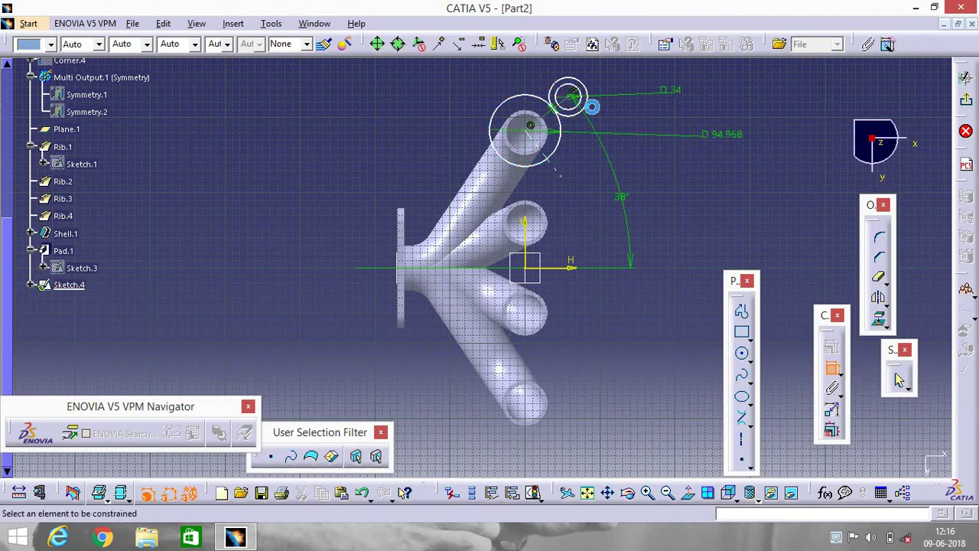
left_click(589, 111)
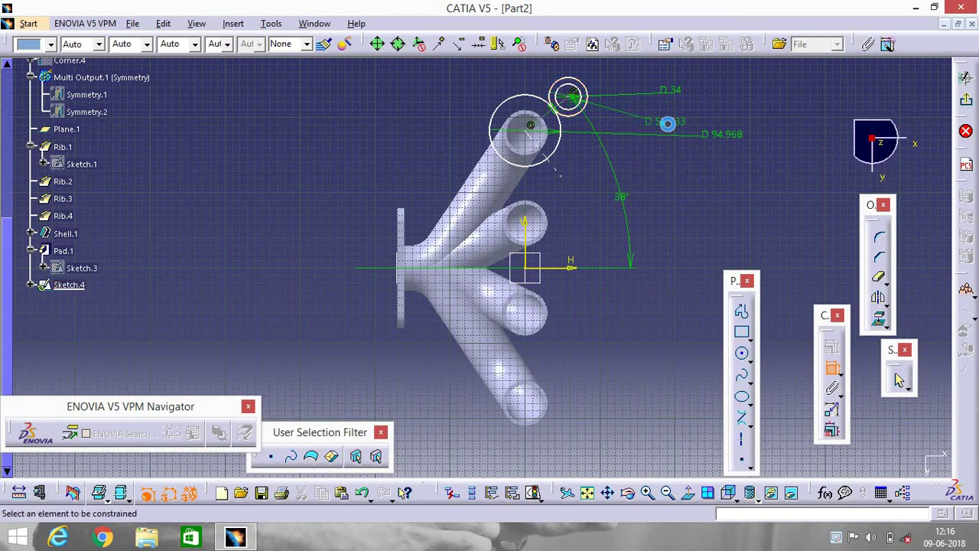
Step: Set the small concentric circles' diameters to 20 mm and 40 mm, and the large circle's diameter to 100 mm
double_click(671, 91)
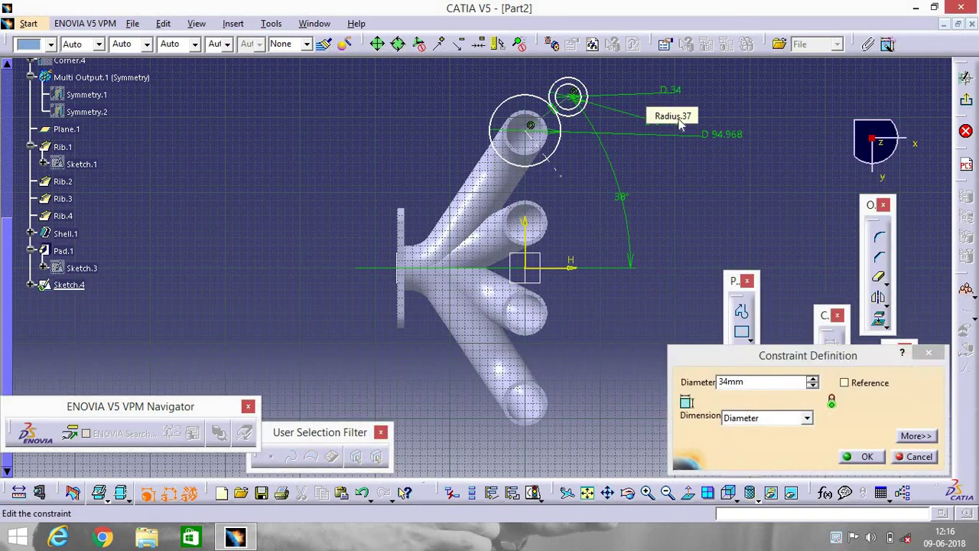
left_click(755, 382)
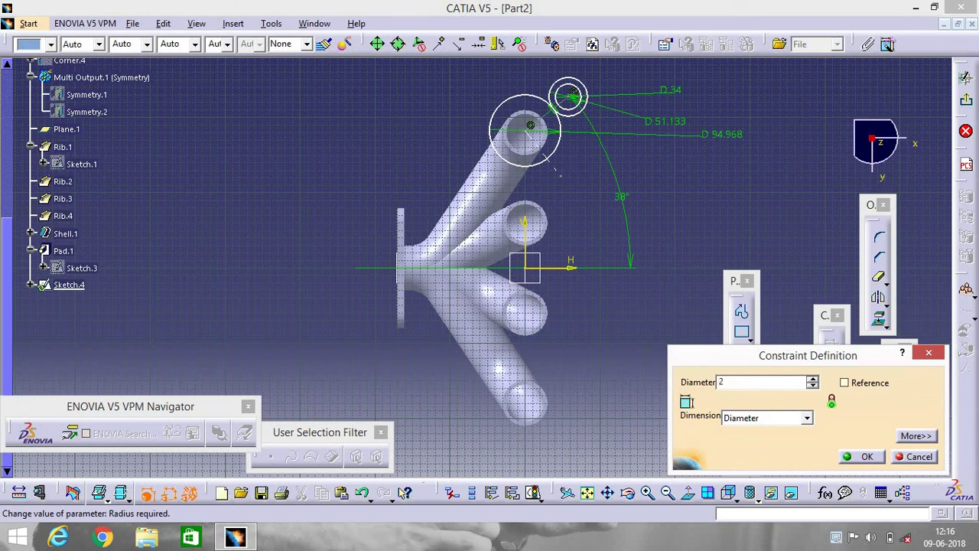
type("0mm")
key("Return")
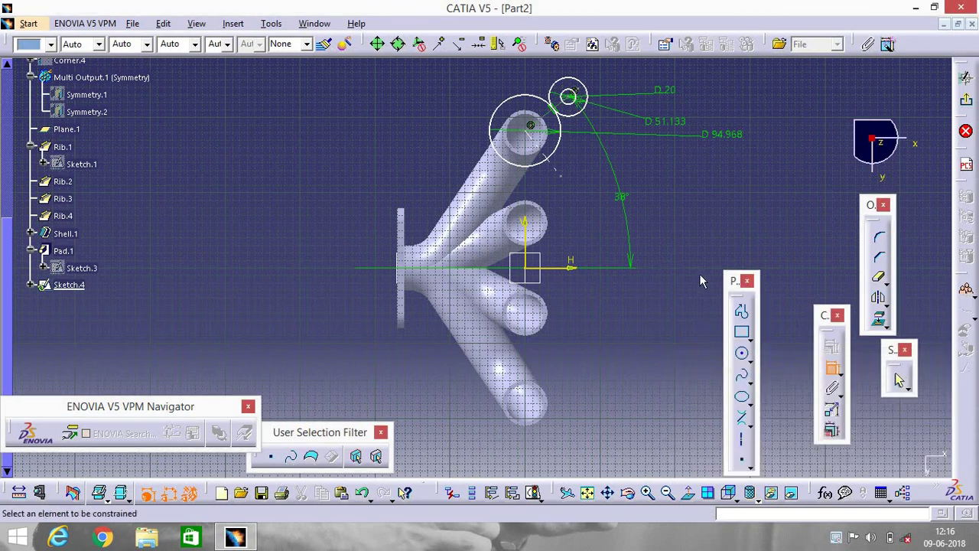
double_click(666, 127)
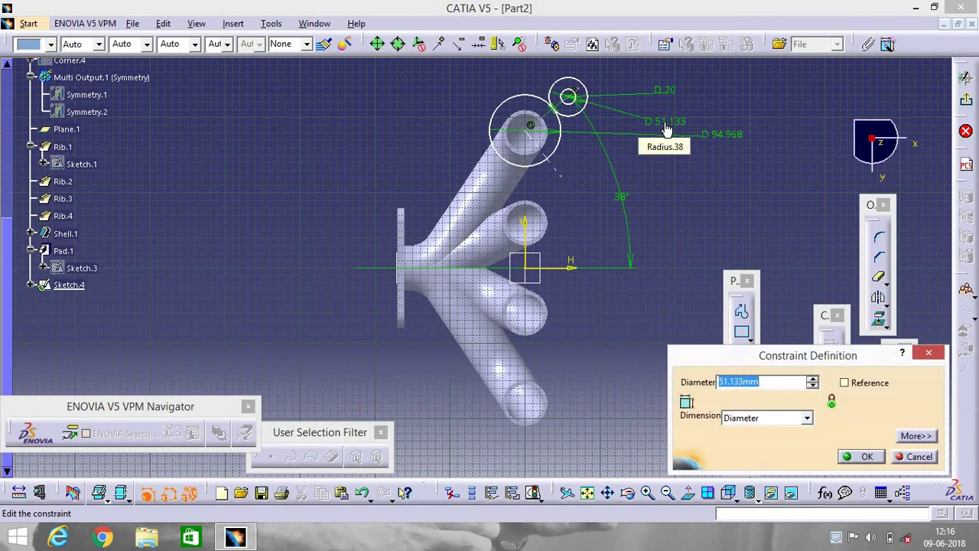
type("40")
key("Return")
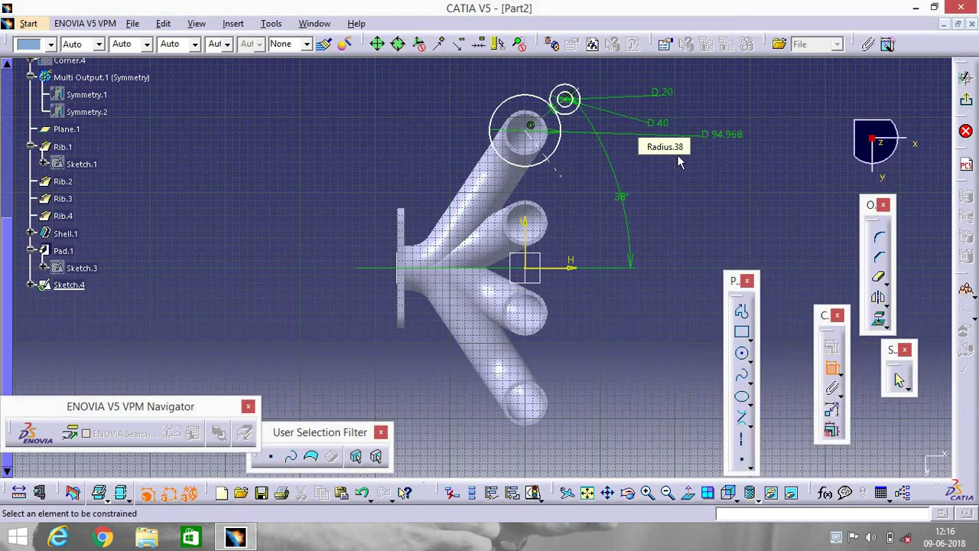
double_click(710, 134)
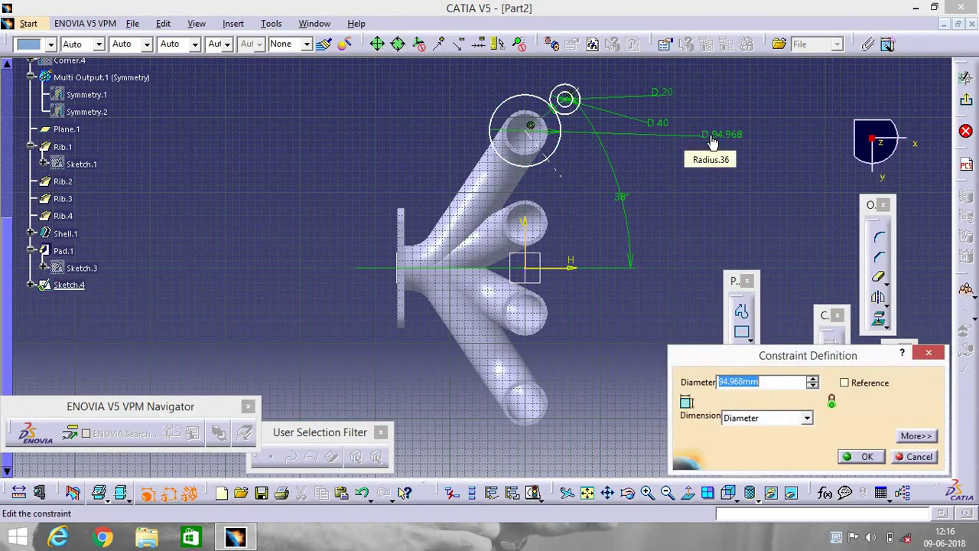
type("100")
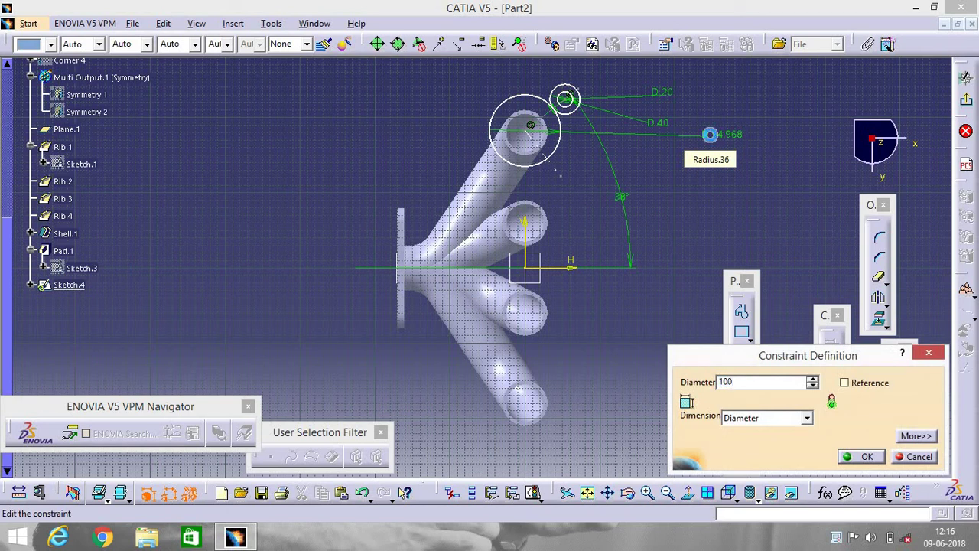
key("Return")
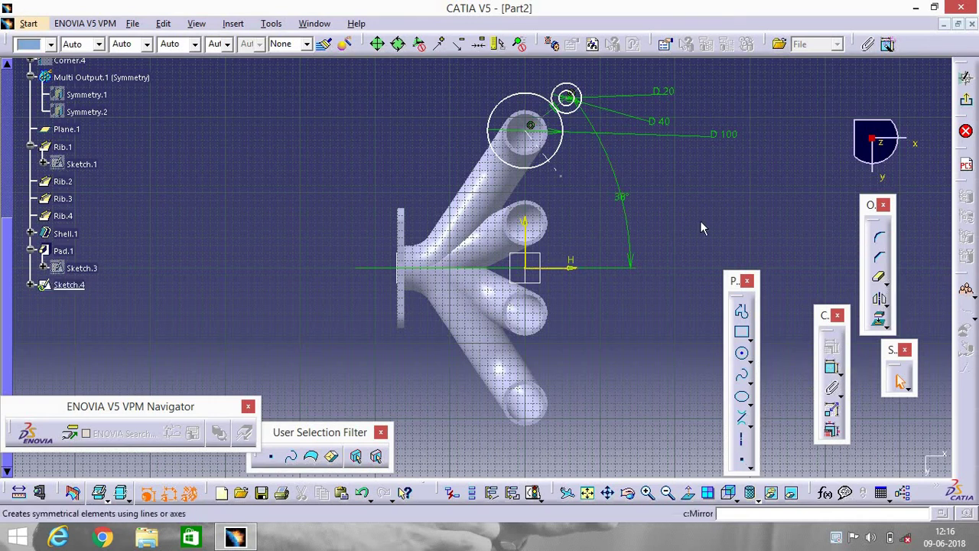
Step: Mirror the 20 mm and 40 mm circles about the second axis to the opposite side of the pipe opening
left_click(583, 119)
left_click(576, 105, "ctrl")
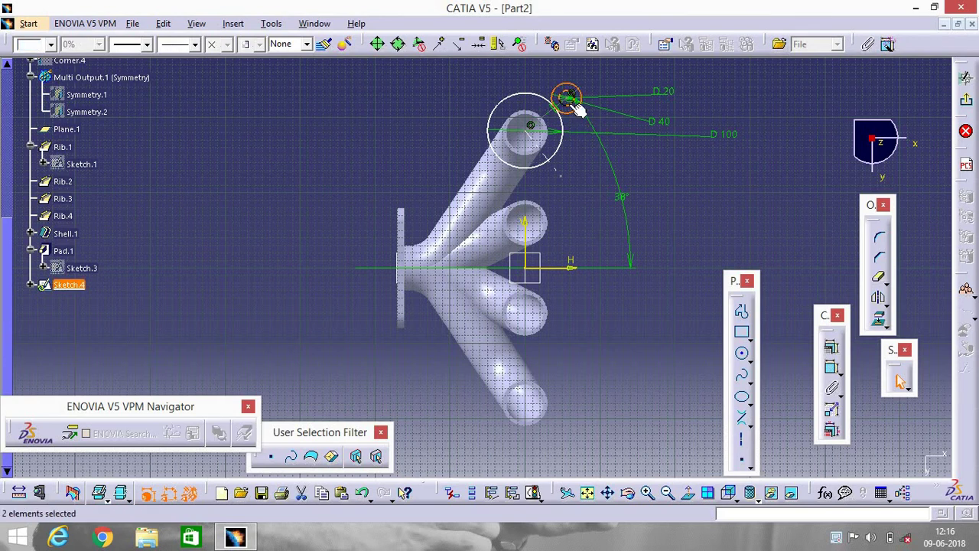
left_click(879, 303)
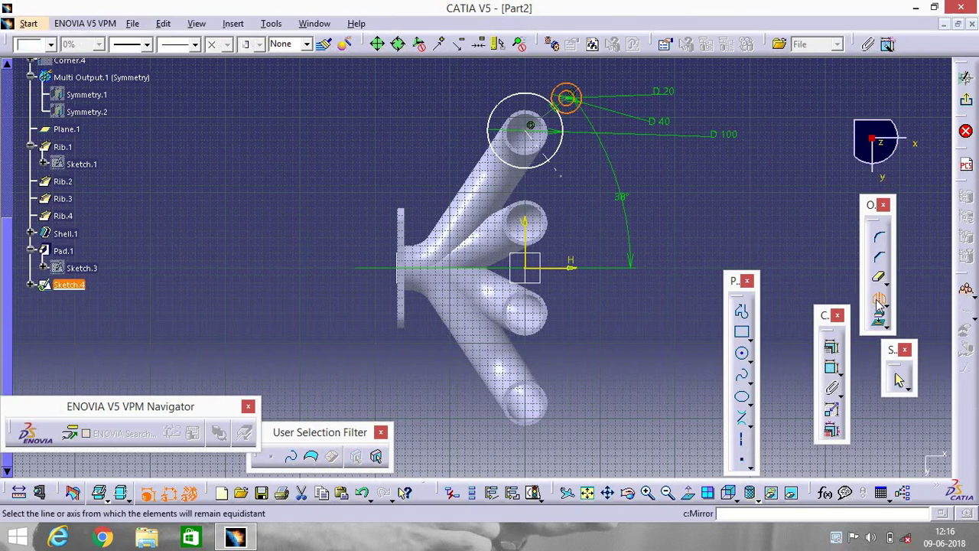
left_click(562, 170)
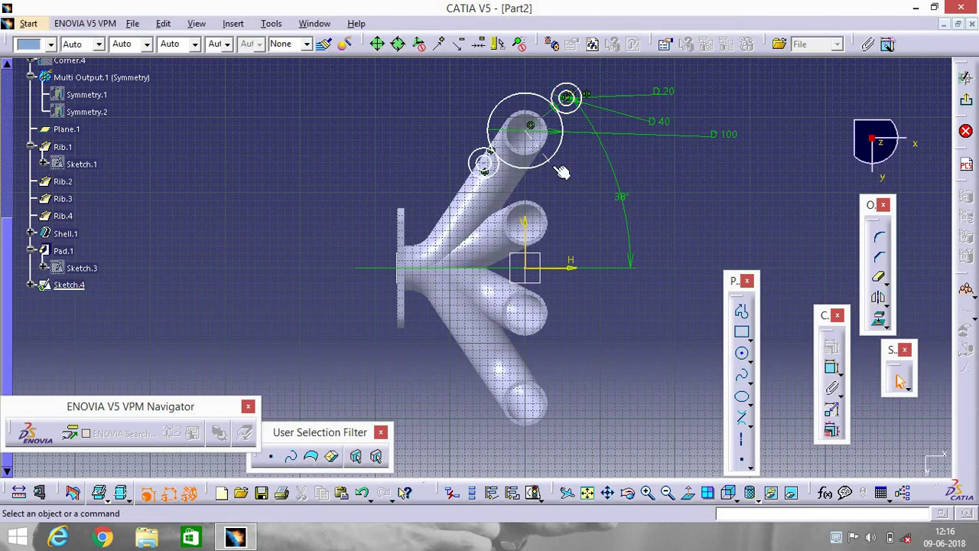
Step: Draw four bi-tangent lines connecting the 100 mm circle with both 40 mm circles, two on each side
left_click(742, 421)
left_click(531, 94)
left_click(567, 95)
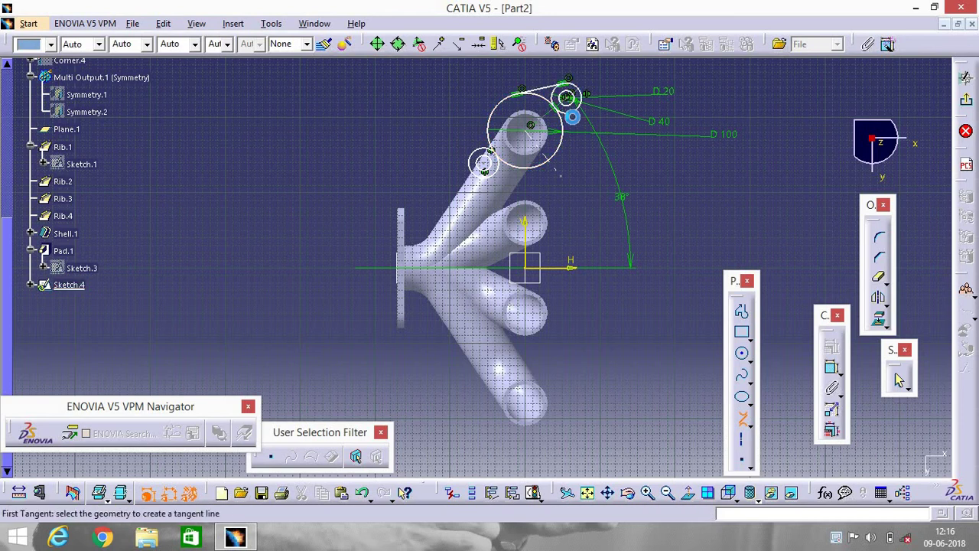
left_click(564, 137)
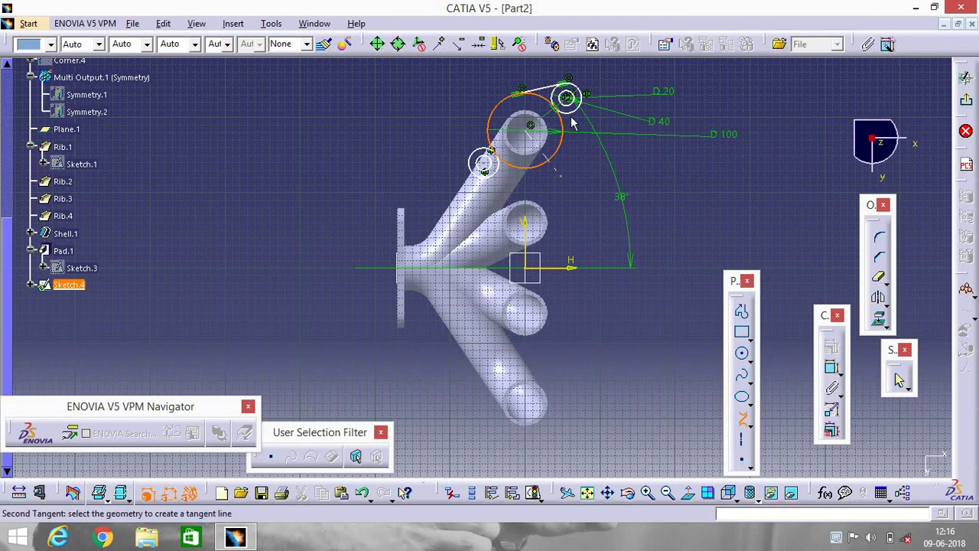
left_click(568, 102)
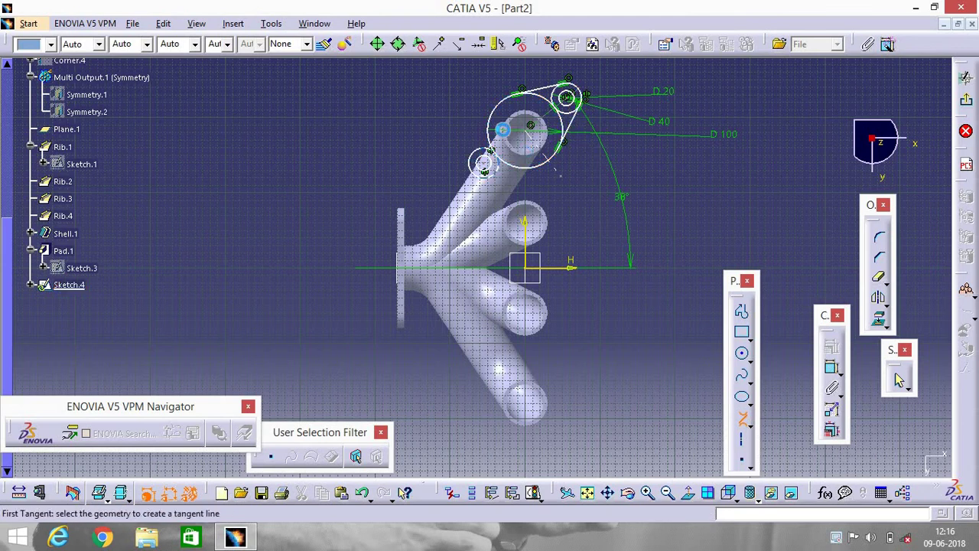
left_click(491, 147)
left_click(484, 167)
left_click(497, 178)
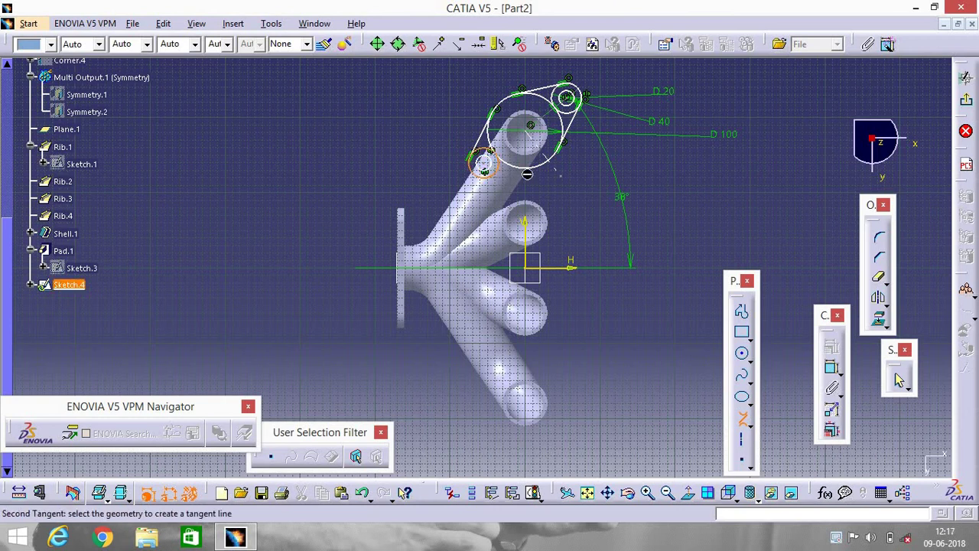
left_click(535, 169)
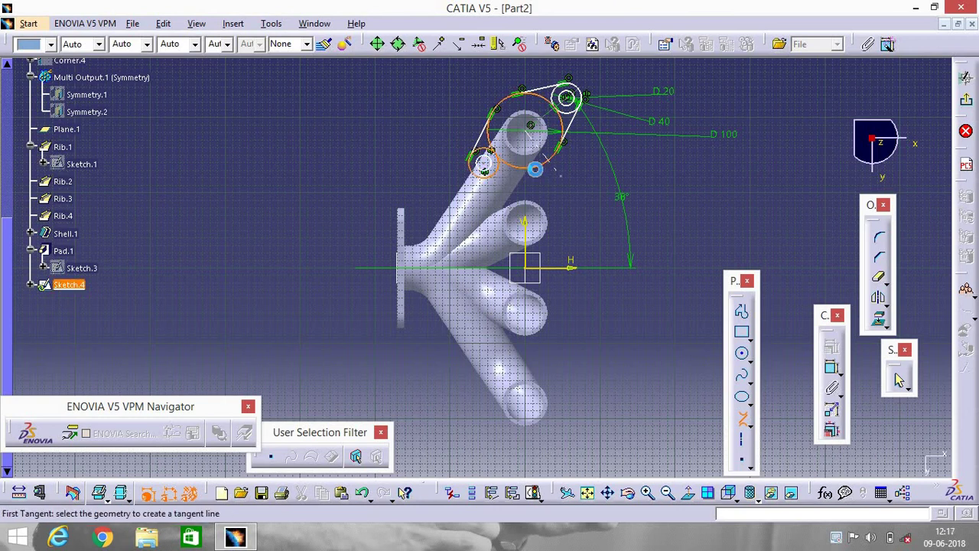
Step: Quick-trim the inner arcs of the 100 mm circle and both 40 mm circles to leave a closed flange outline
left_click(882, 277)
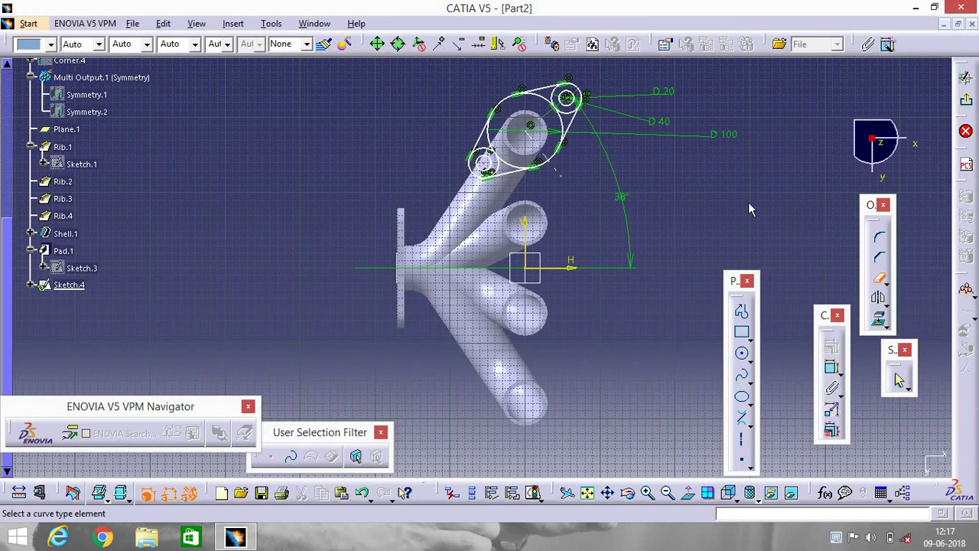
left_click(570, 125)
left_click(511, 107)
left_click(492, 153)
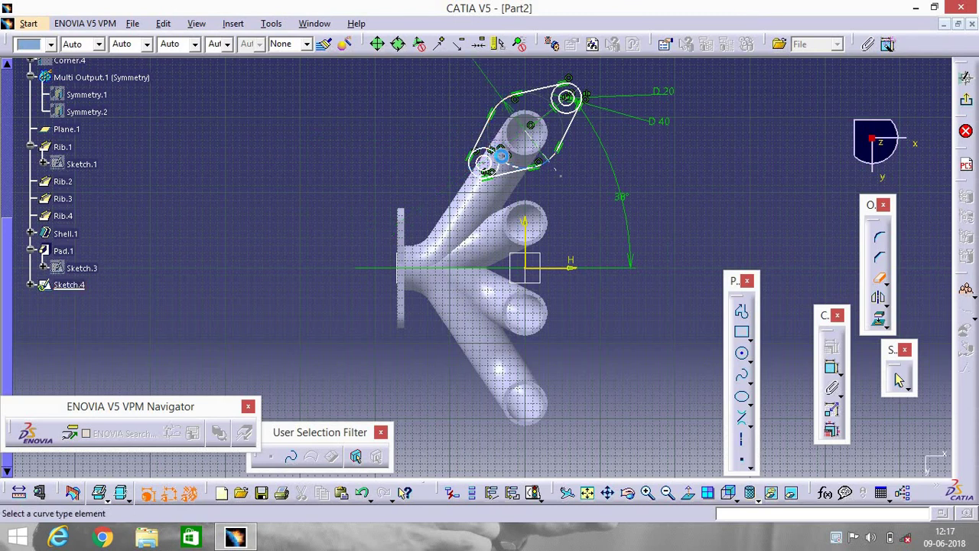
left_click(561, 106)
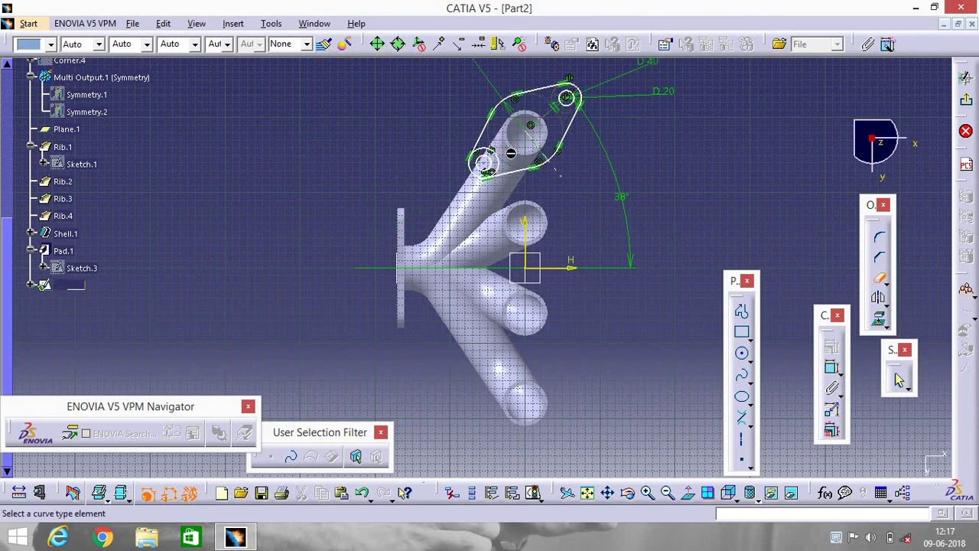
left_click(493, 151)
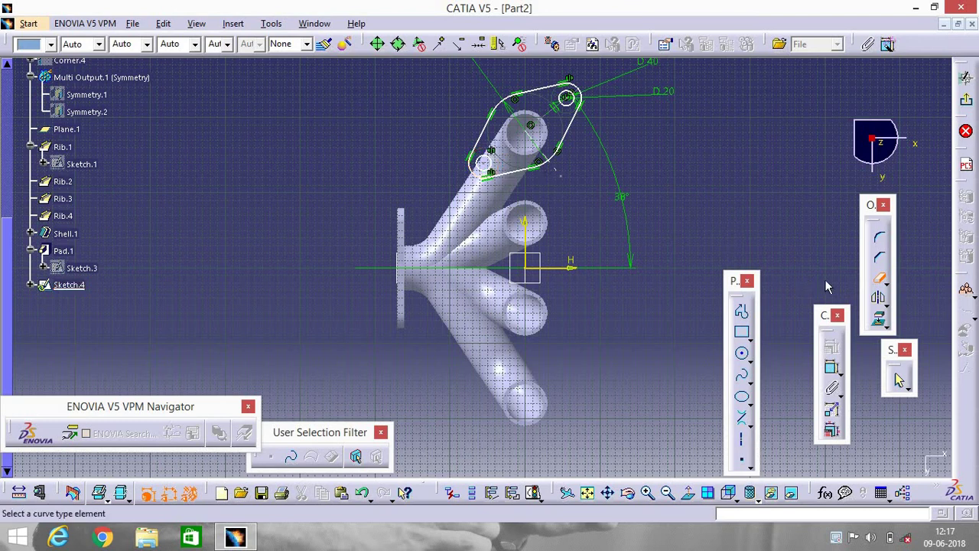
Step: Project the outermost inlet pipe's inner circular edge into the flange sketch and exit the sketch
left_click(877, 317)
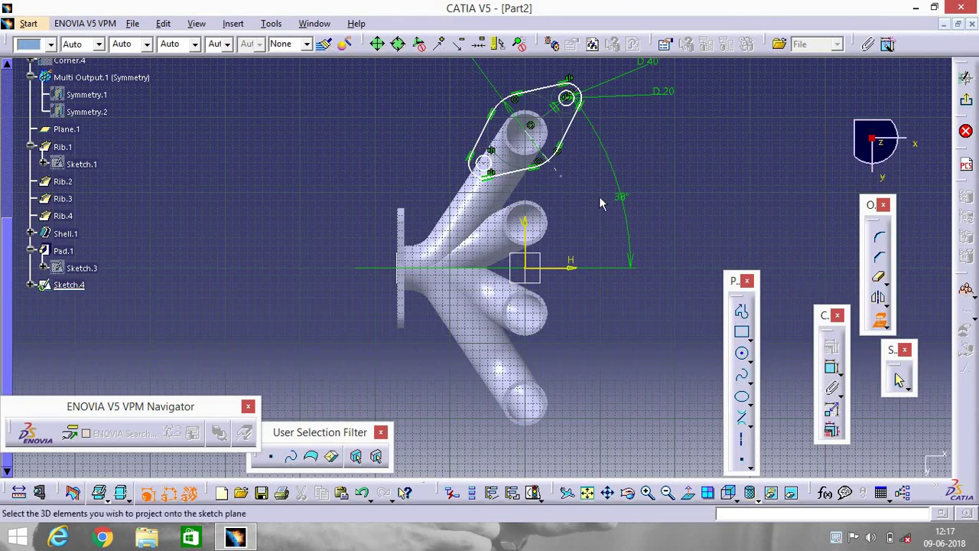
left_click(552, 141)
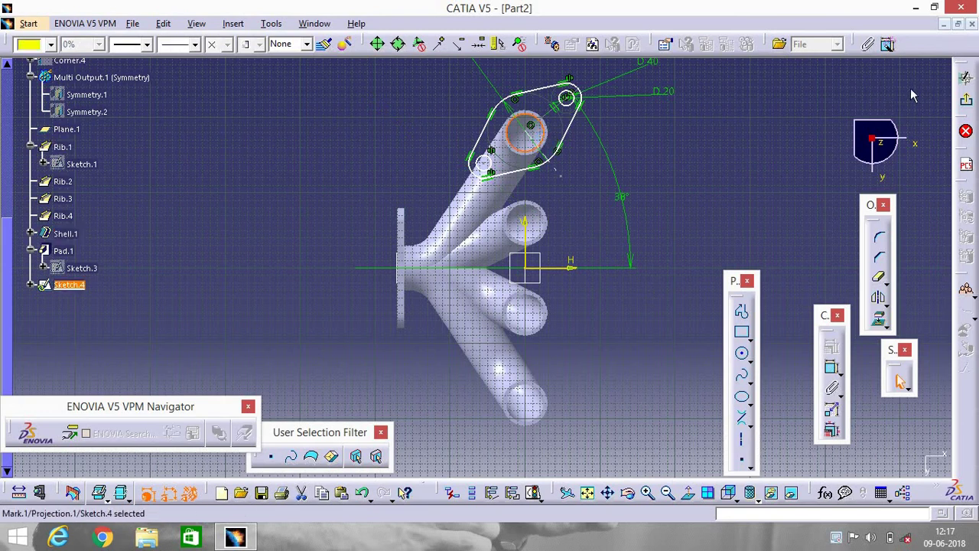
left_click(908, 87)
left_click(967, 101)
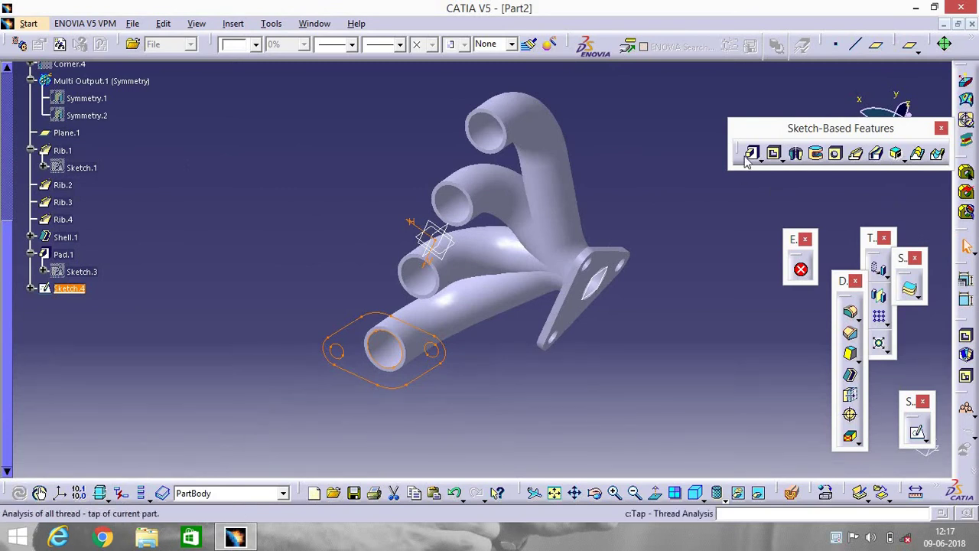
Step: Pad the two-hole flange sketch on the outermost inlet pipe by 5 mm
left_click(752, 153)
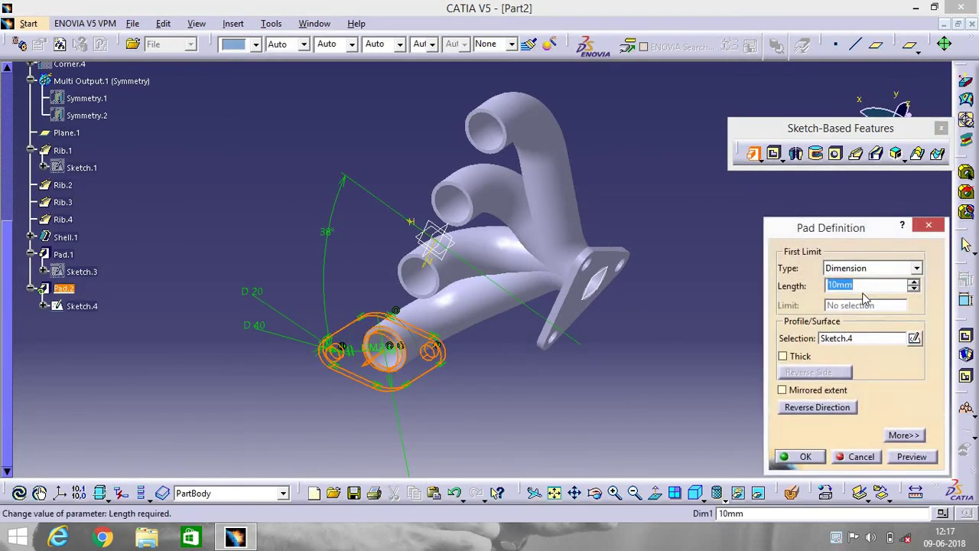
type("5")
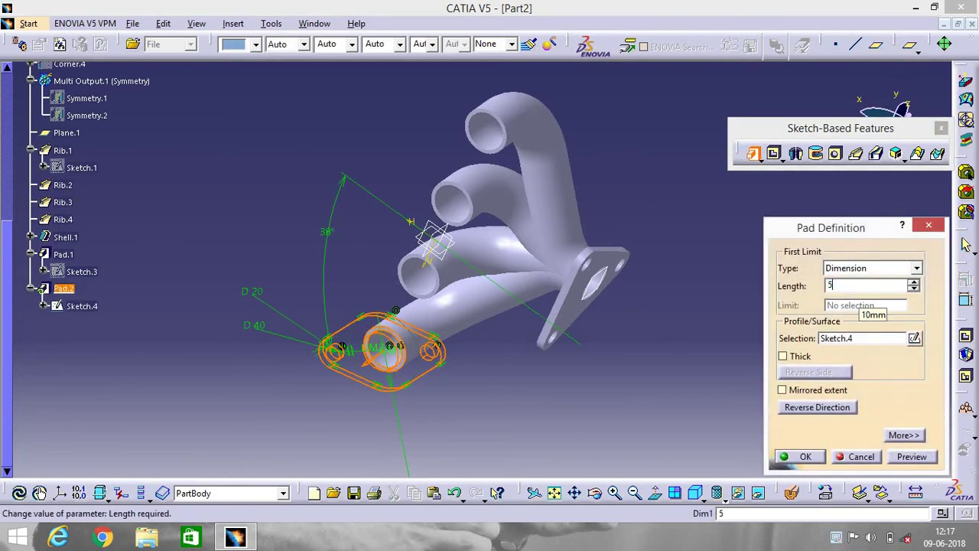
key("Return")
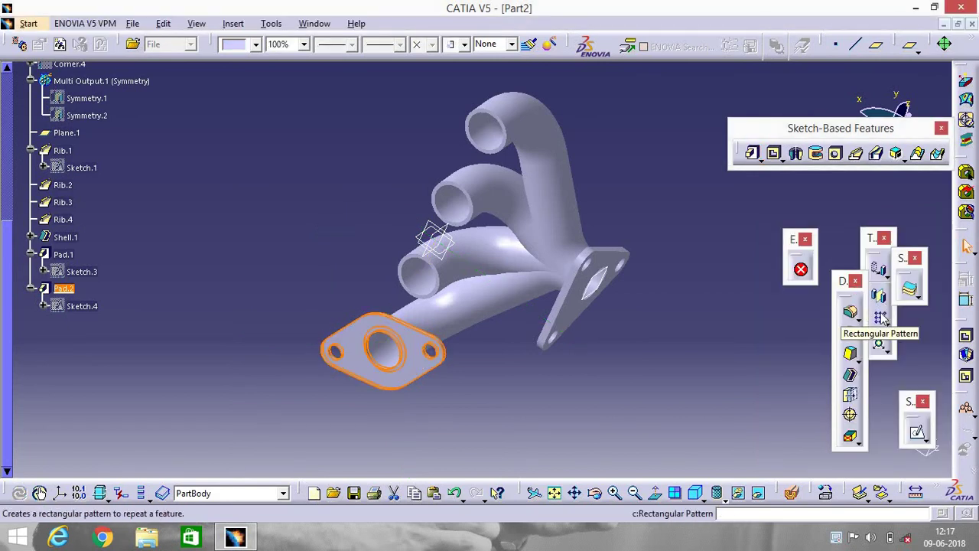
Step: Create a rectangular pattern of the two-hole inlet flange along the Y axis with 4 instances at 120 mm spacing
left_click(880, 319)
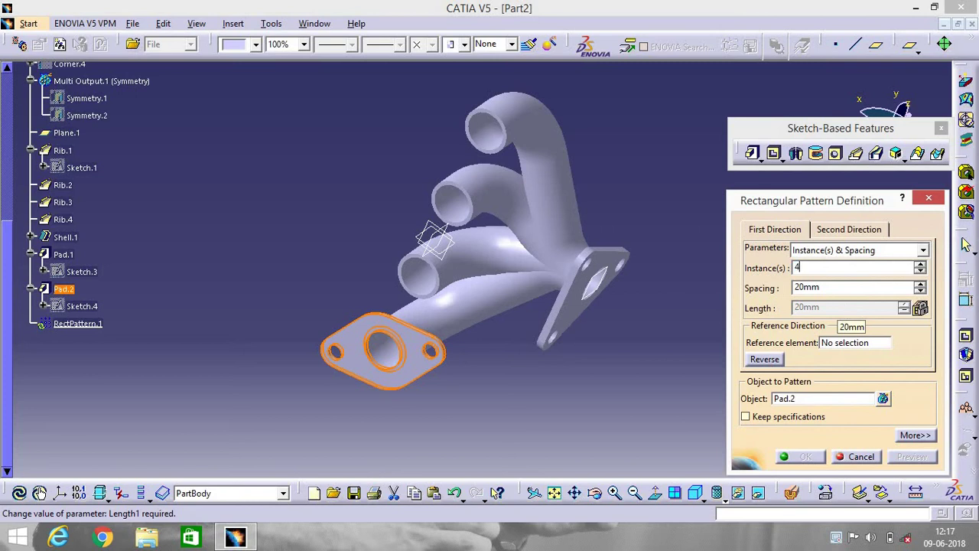
left_click(795, 287)
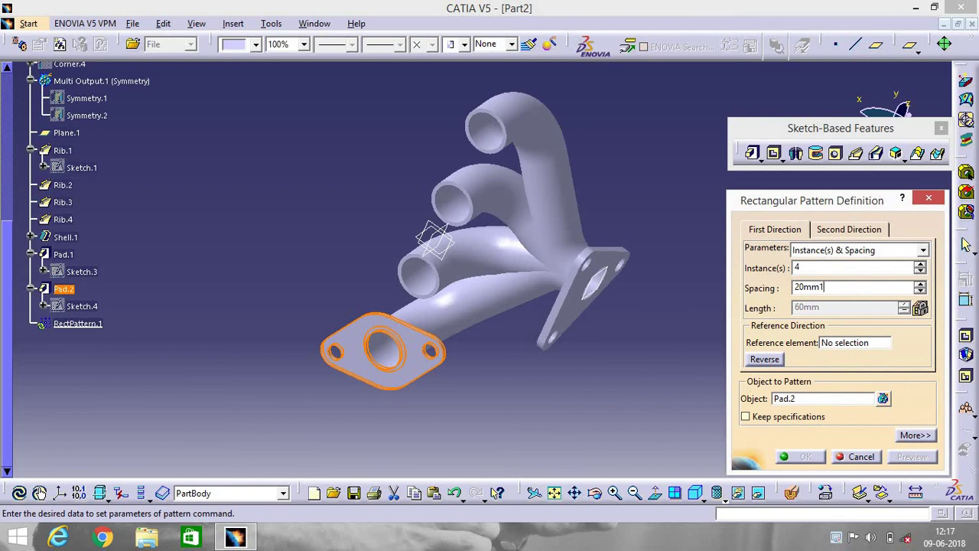
right_click(840, 346)
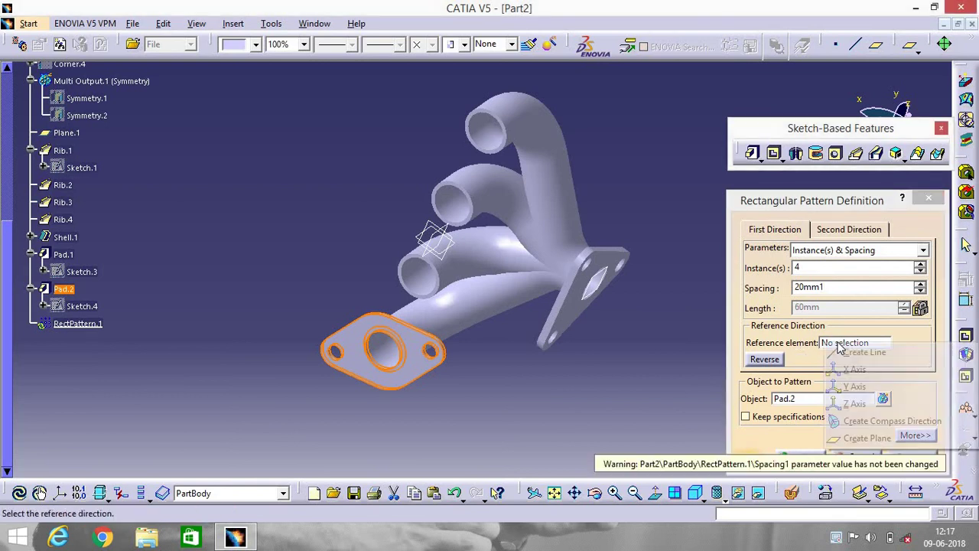
left_click(855, 384)
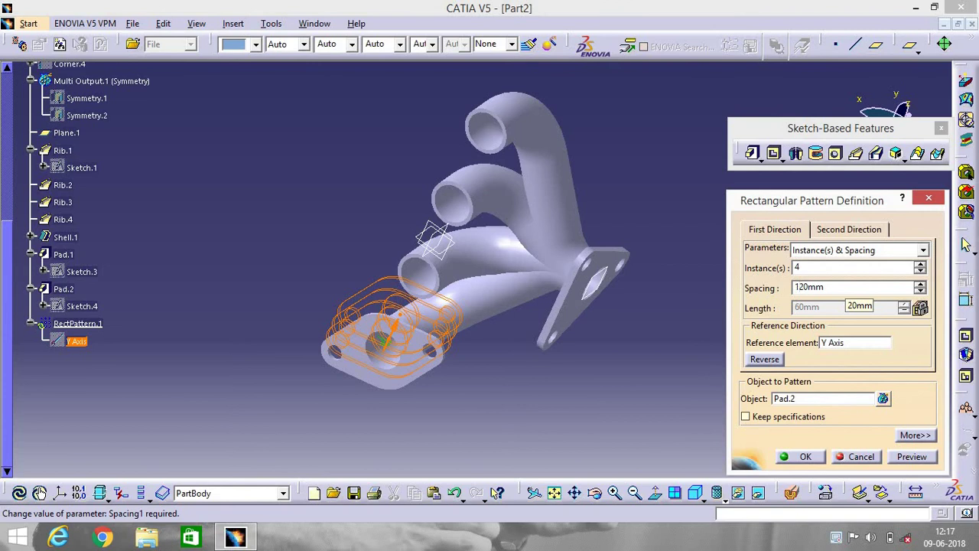
left_click(806, 458)
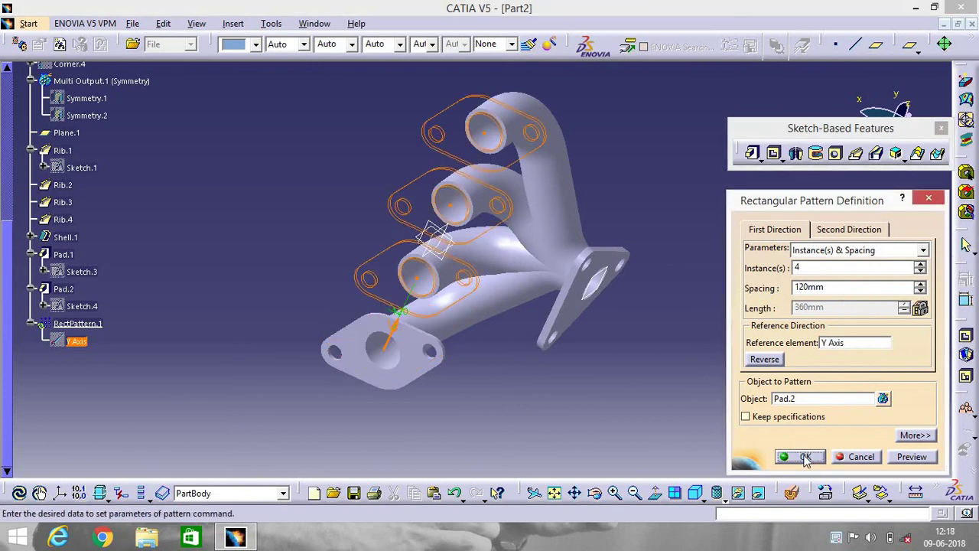
left_click(806, 457)
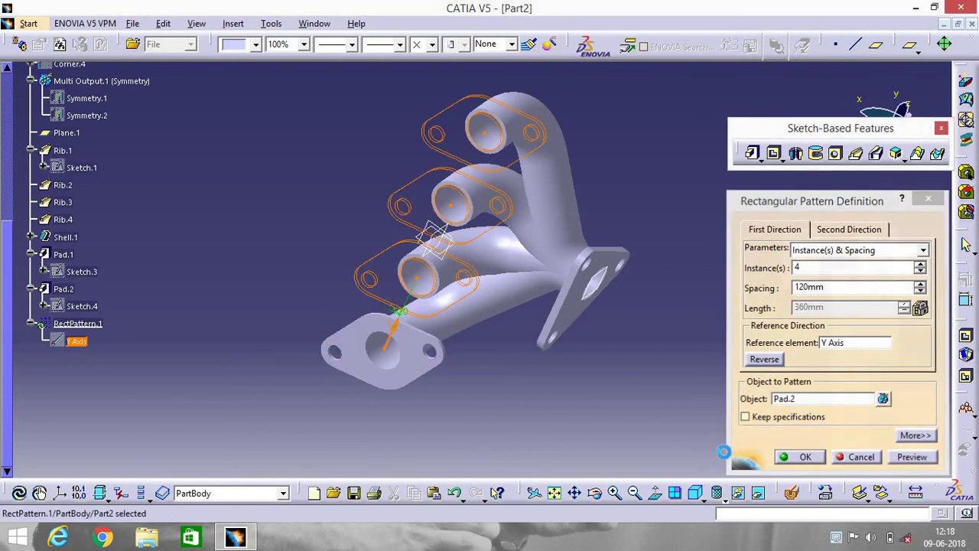
Step: Select the whole part body and open the metal materials of the default material catalog to apply a material
left_click(596, 493)
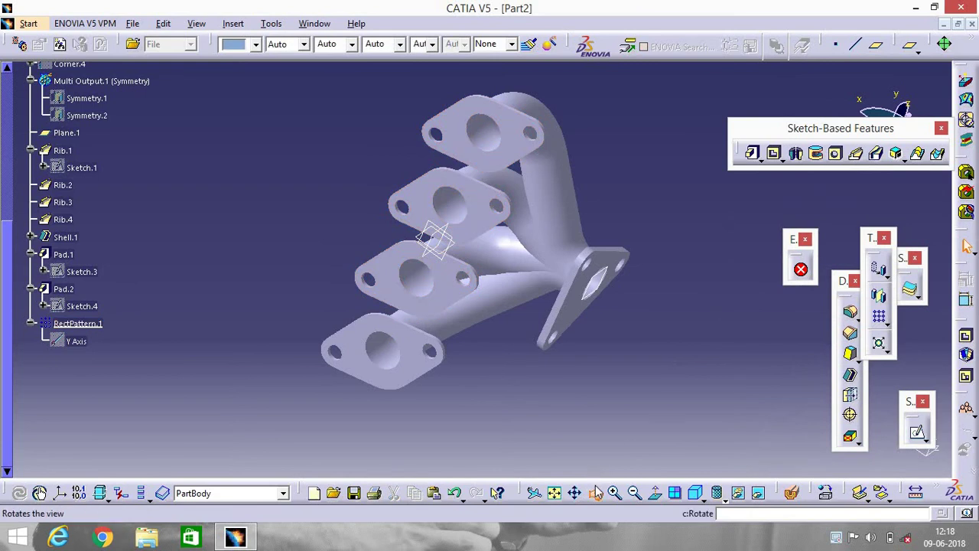
left_click_drag(504, 265, 604, 459)
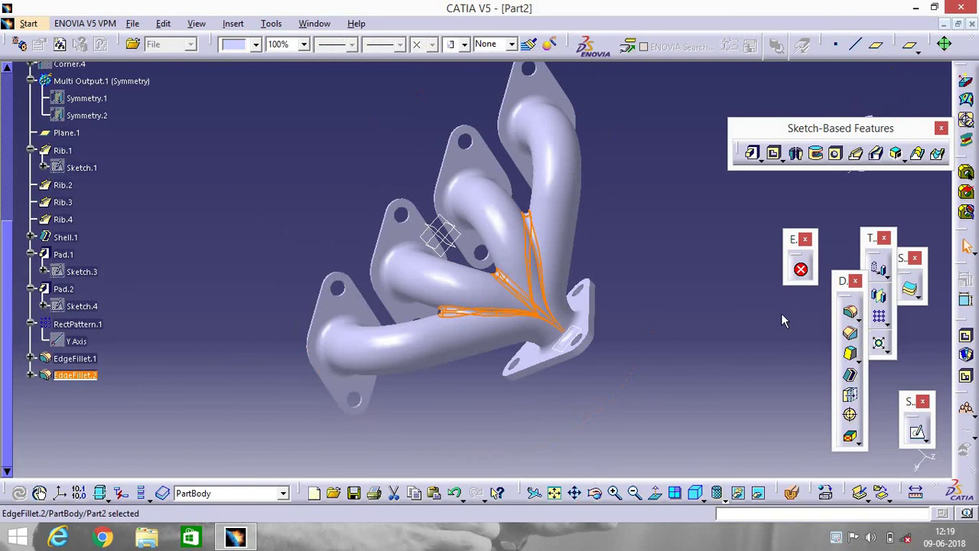
left_click(743, 344)
scroll(99, 251, "up", 6)
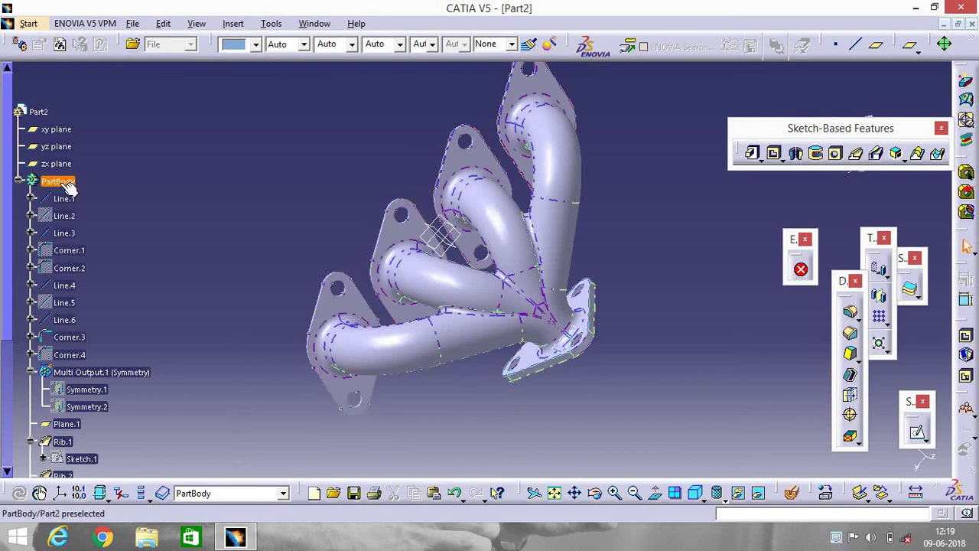
left_click(826, 491)
left_click(826, 493)
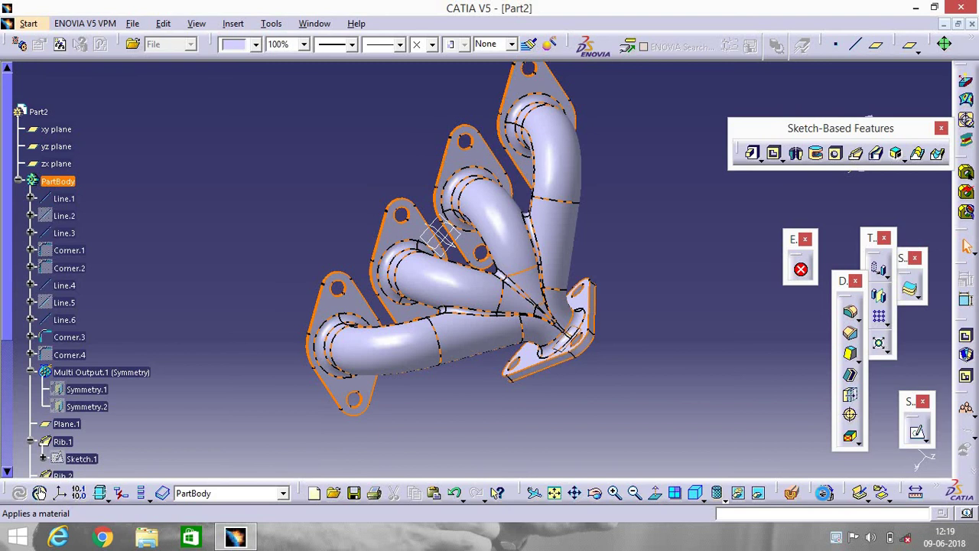
left_click(791, 493)
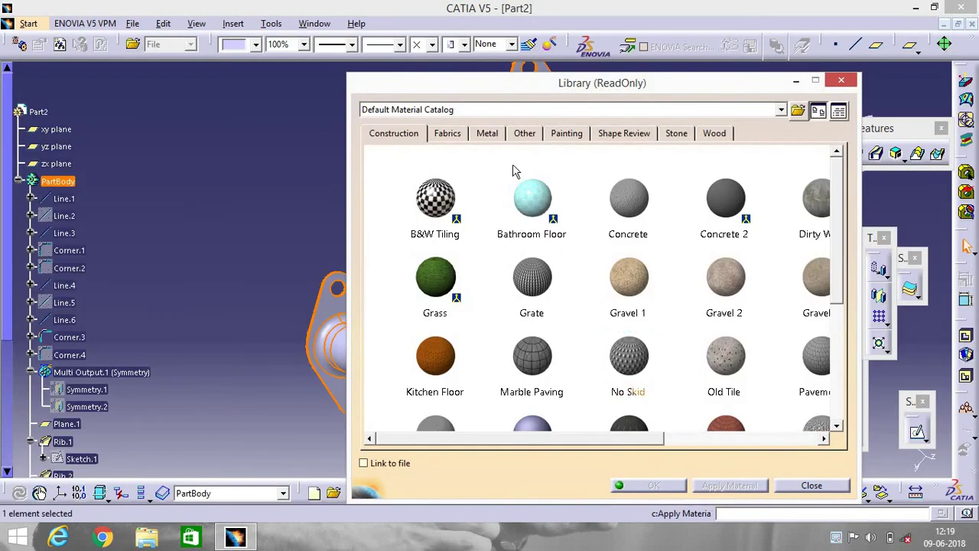
left_click(493, 134)
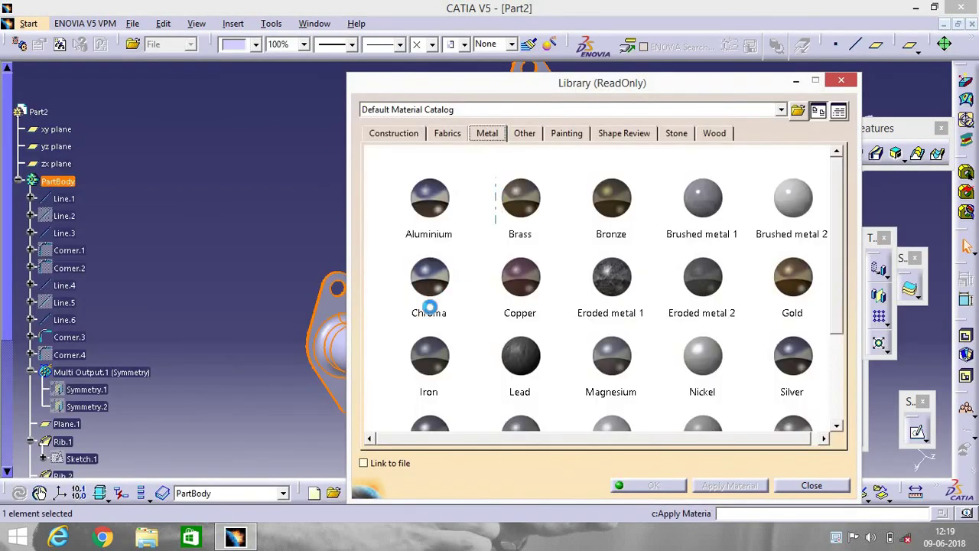